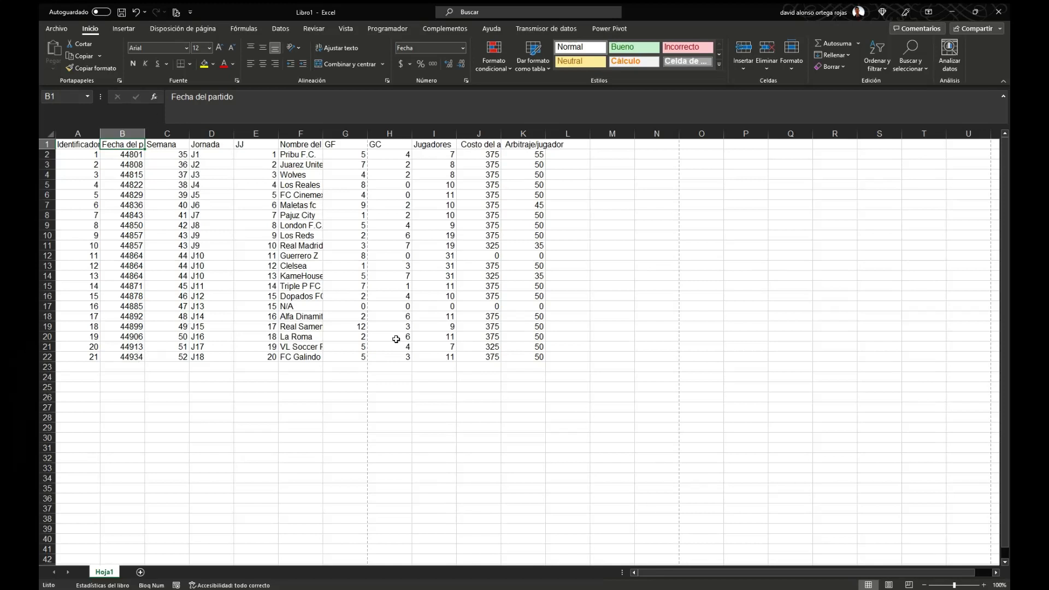
click(120, 174)
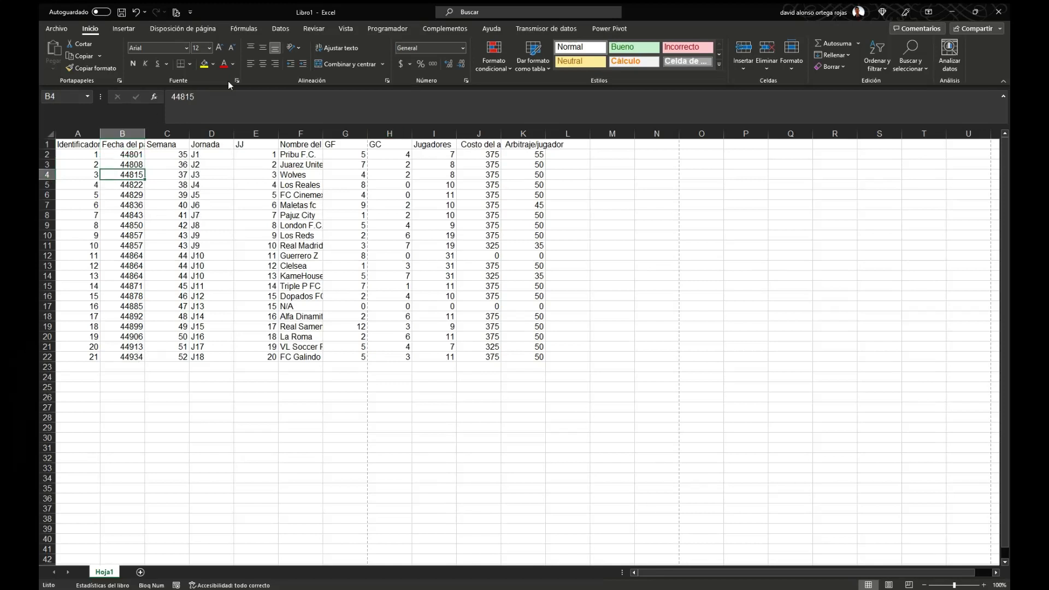
click(87, 162)
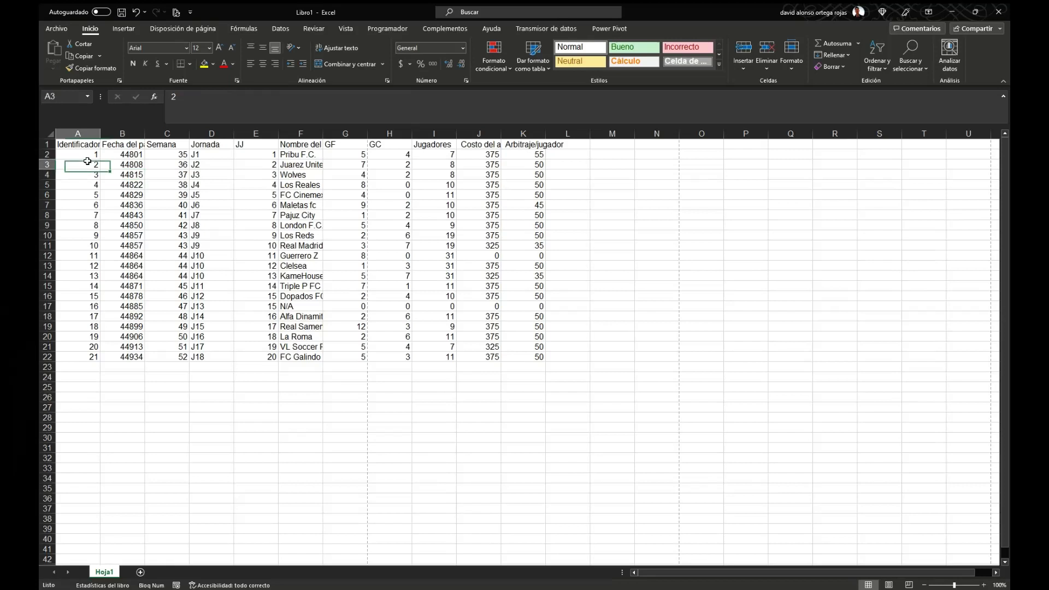
click(121, 156)
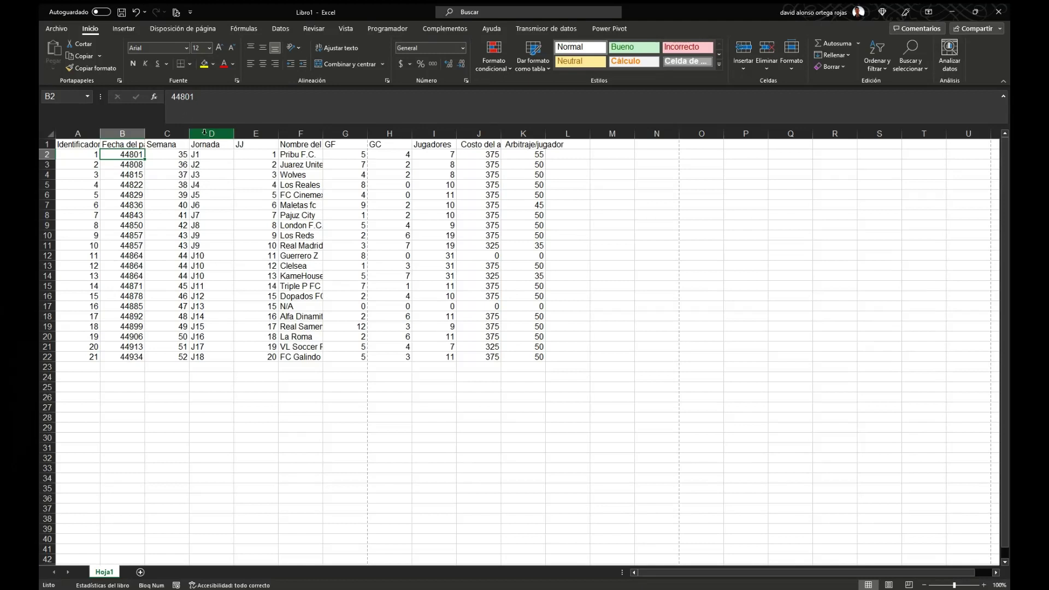
click(154, 184)
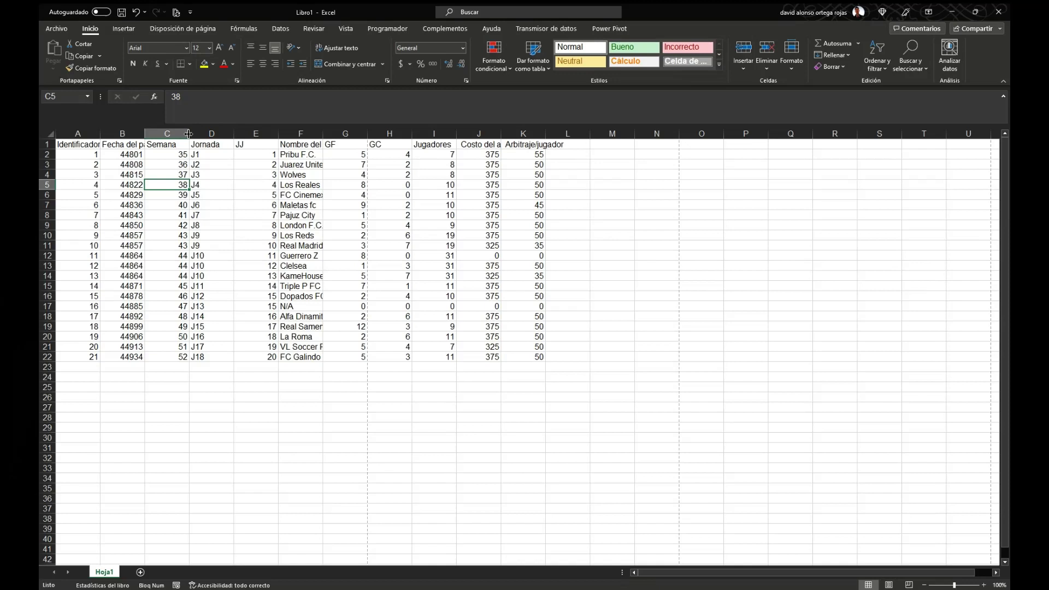
Narrow the Semana and Jornada columns and autofit the JJ column to its contents.
drag(189, 134, 177, 134)
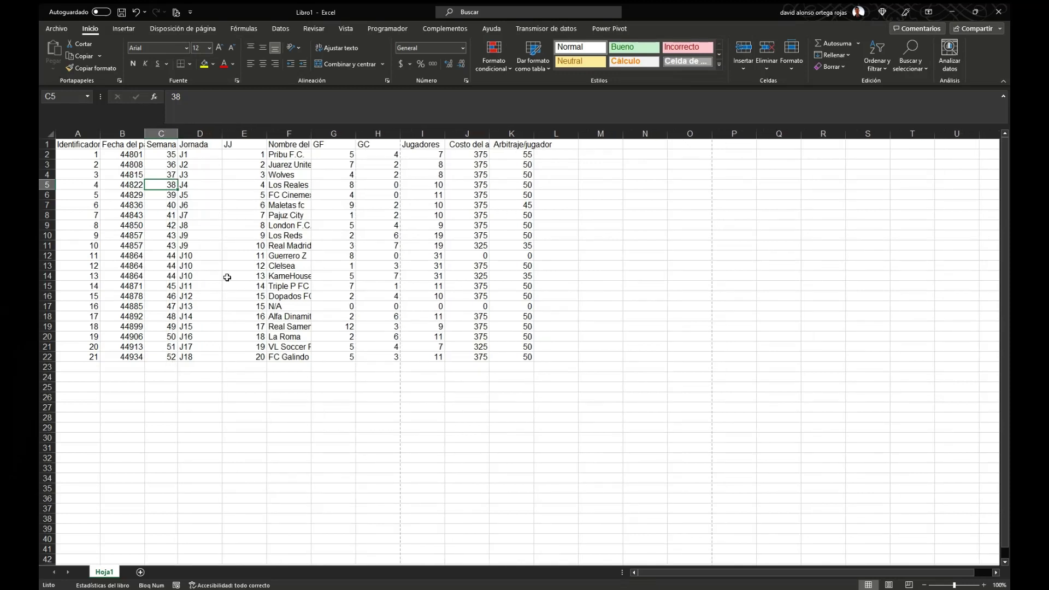
drag(223, 134, 213, 137)
double_click(257, 133)
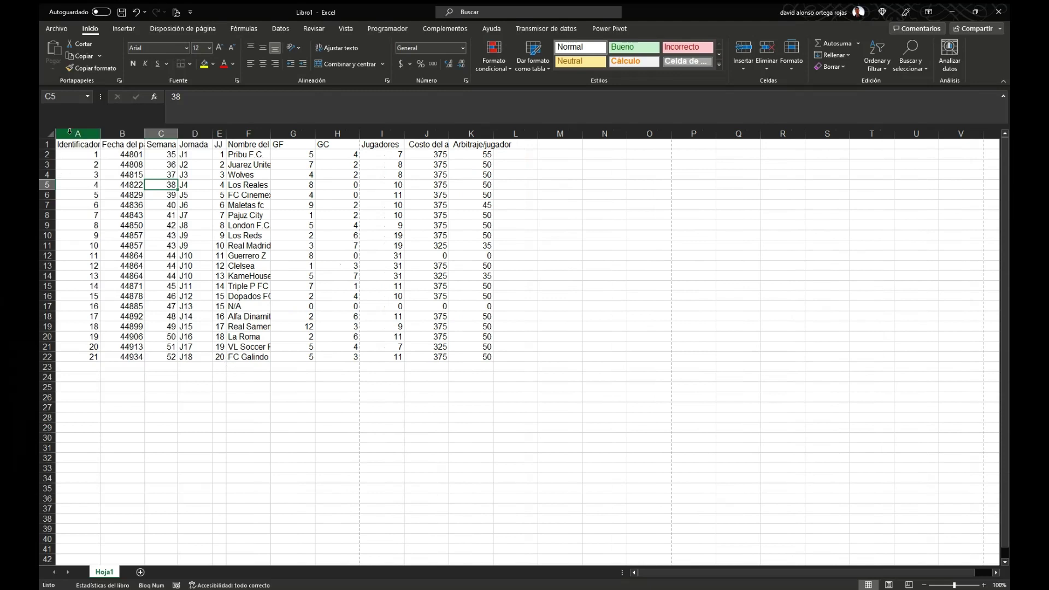
Give columns A to K one uniform width, and autofit them all to their contents.
drag(71, 134, 488, 229)
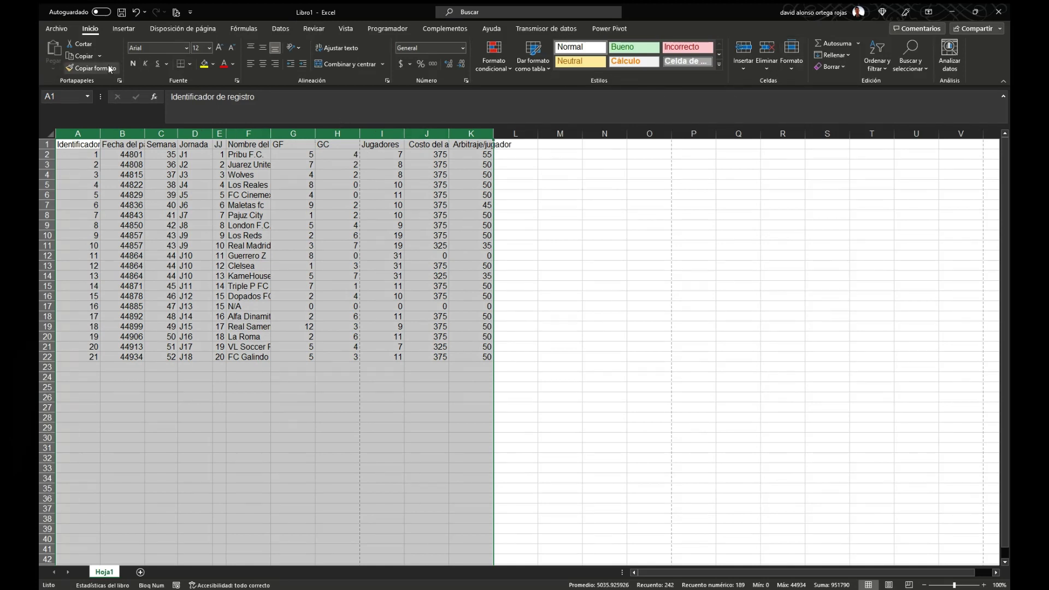
click(793, 66)
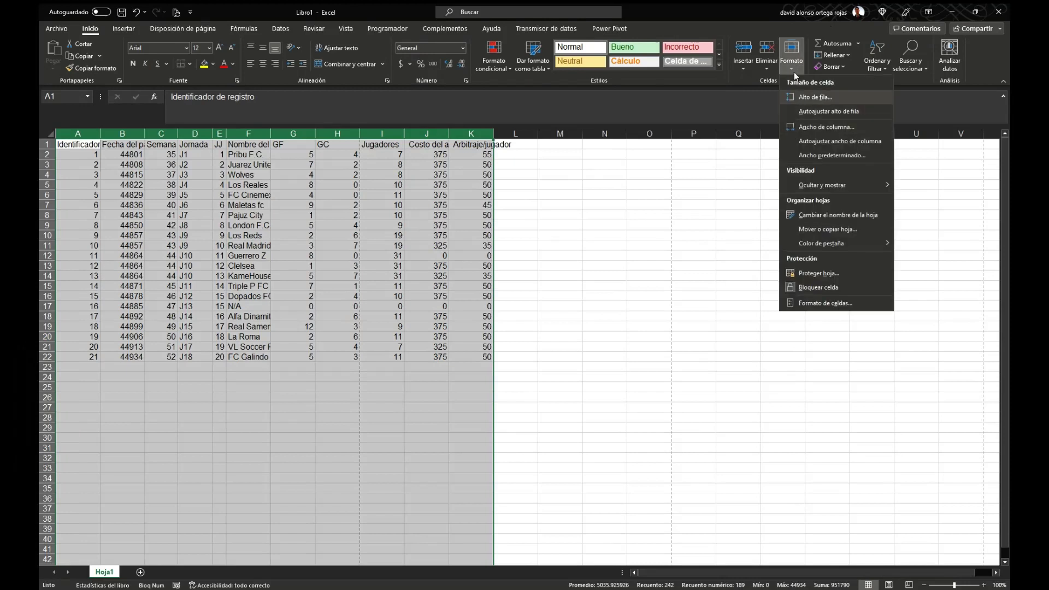
click(824, 127)
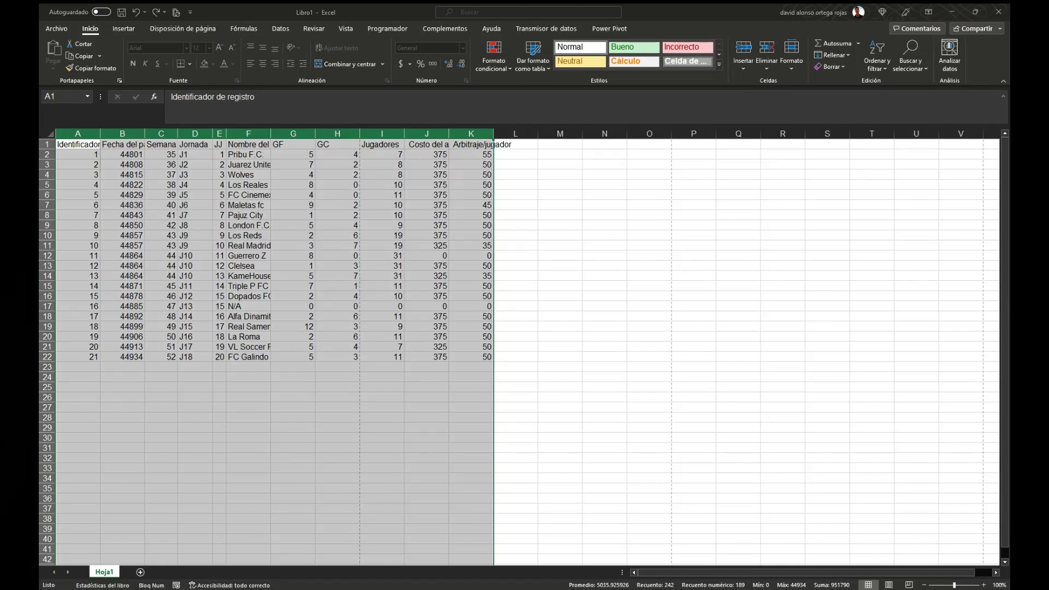
key(Return)
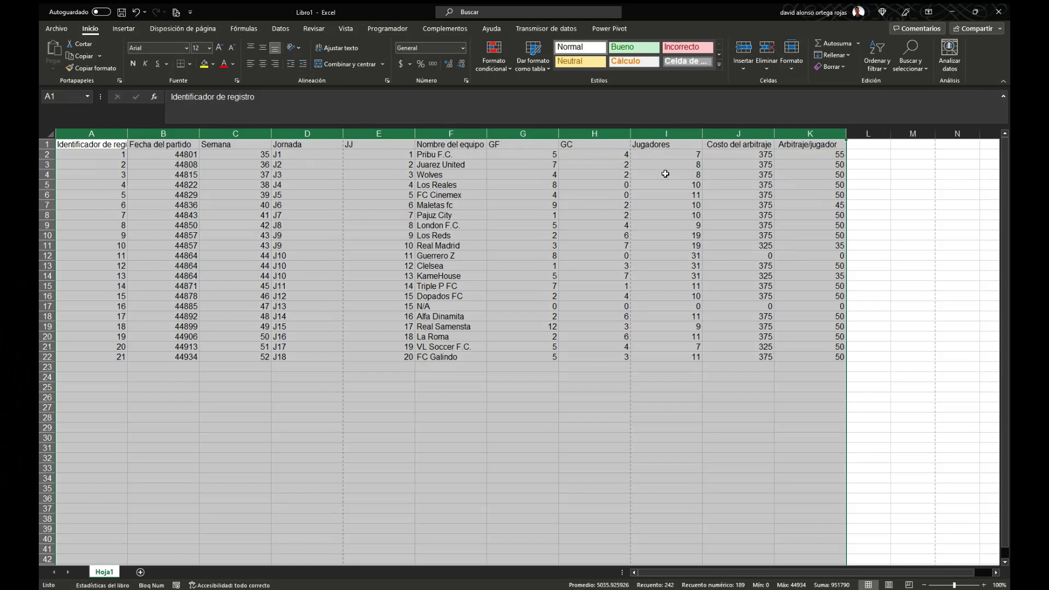
click(787, 61)
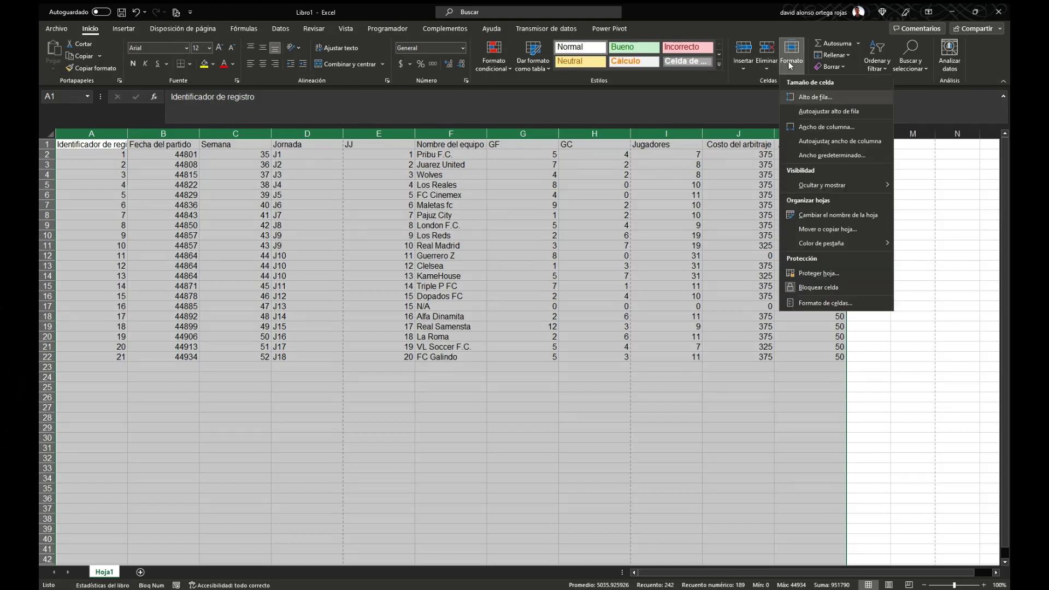
click(831, 143)
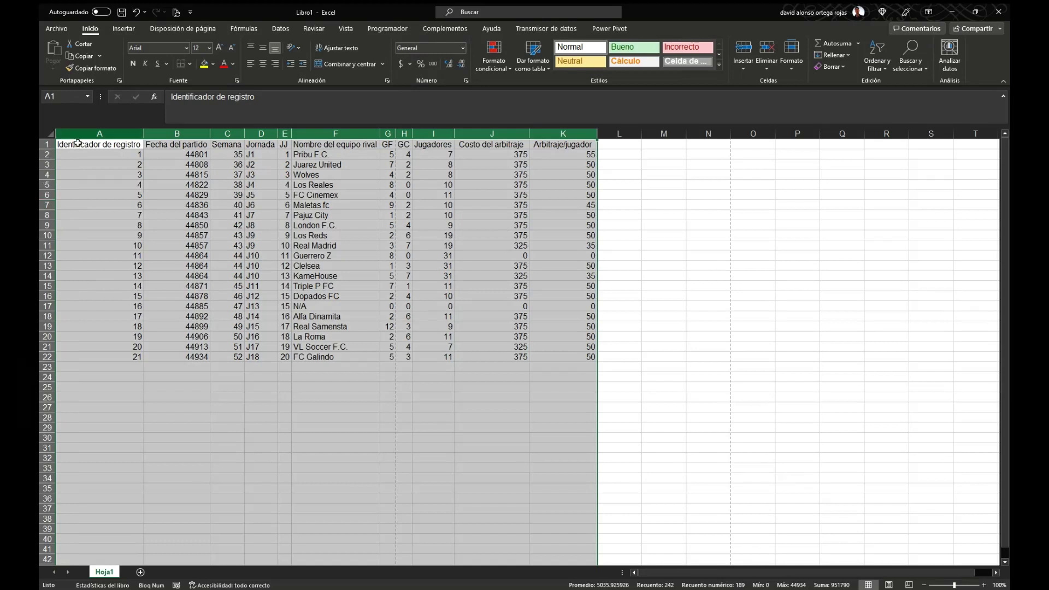
Turn on text wrapping for the whole header row 1.
click(71, 336)
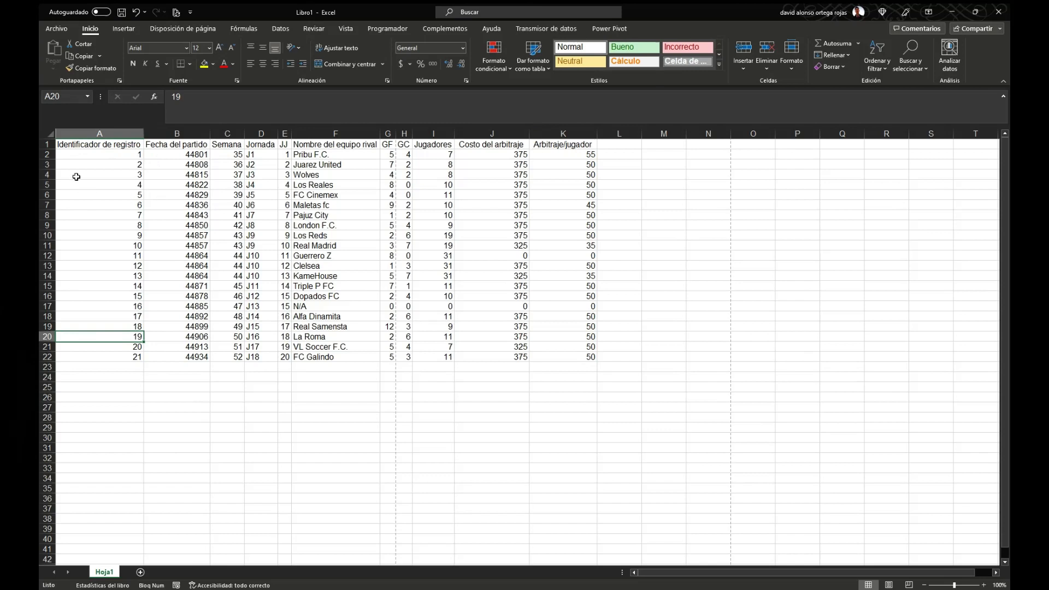
click(48, 143)
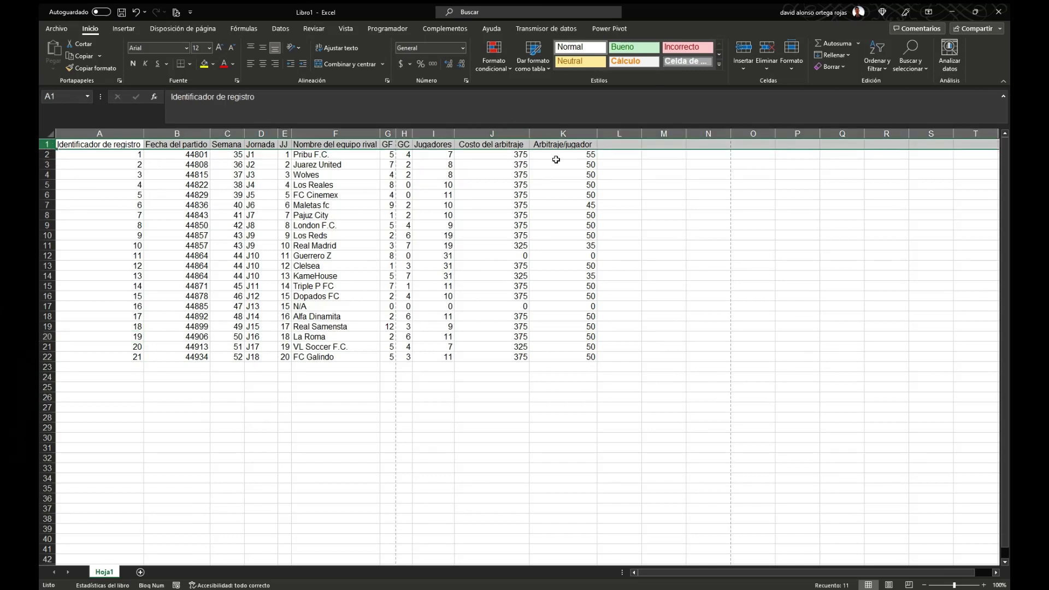
click(341, 53)
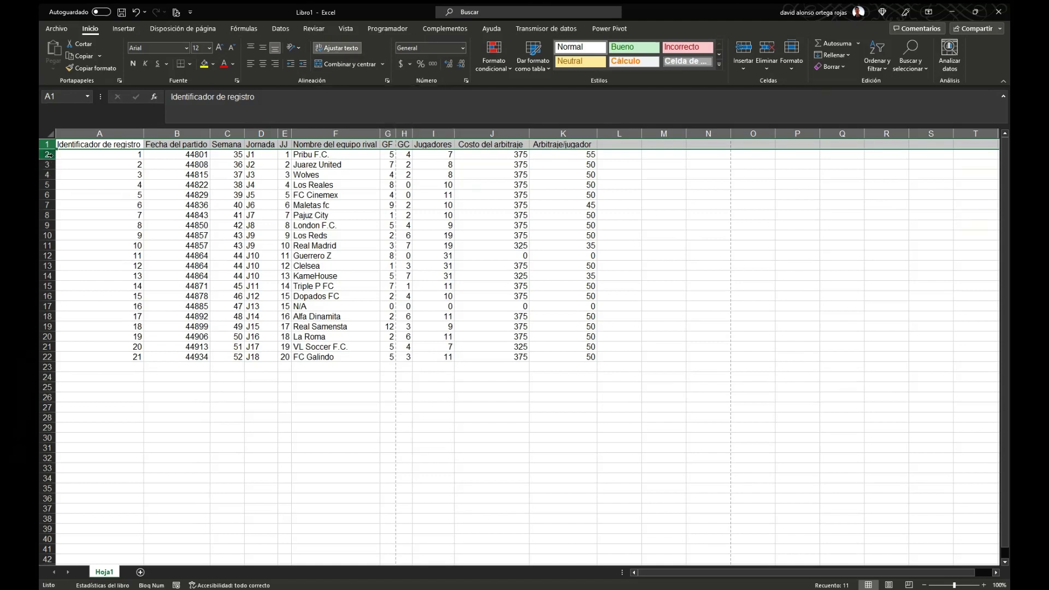
Make header row 1 taller and narrow column A so that its heading breaks onto two lines.
drag(49, 154, 51, 170)
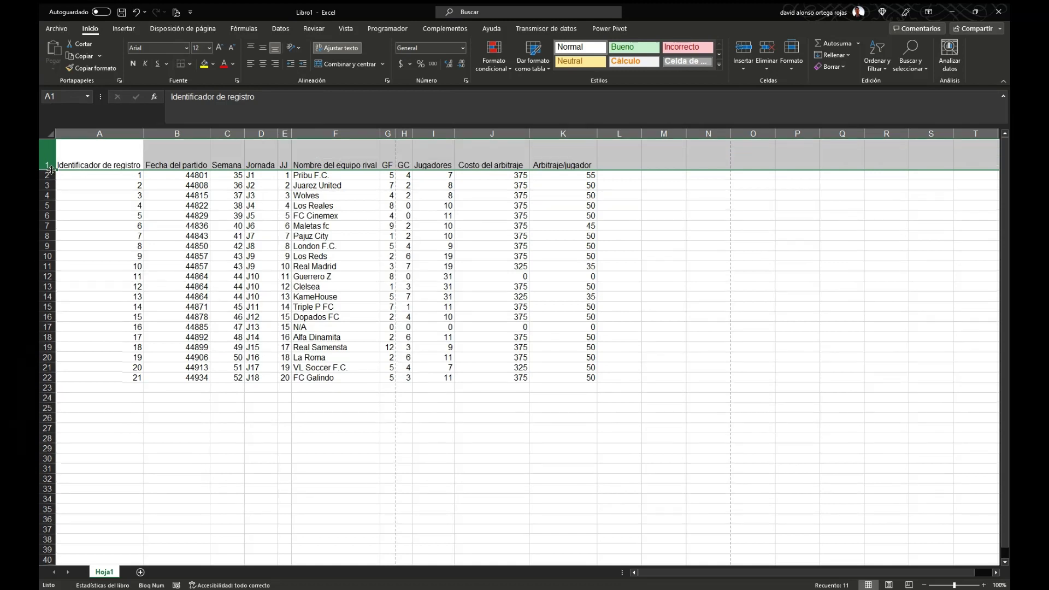
drag(144, 135, 107, 136)
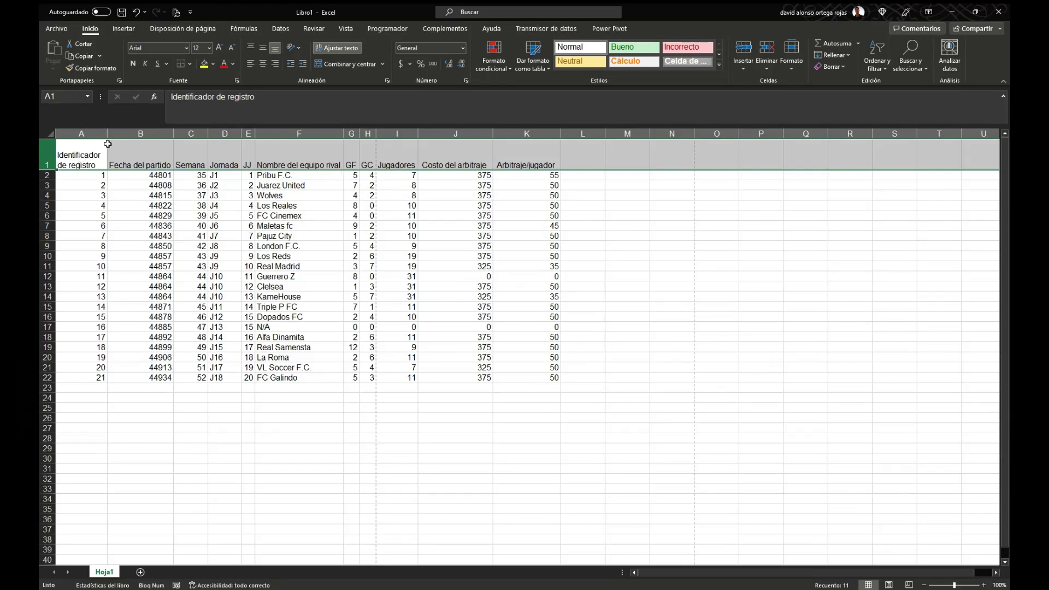
Toggle the header row's text wrapping, leaving it off, and autofit the height of row 1.
click(336, 48)
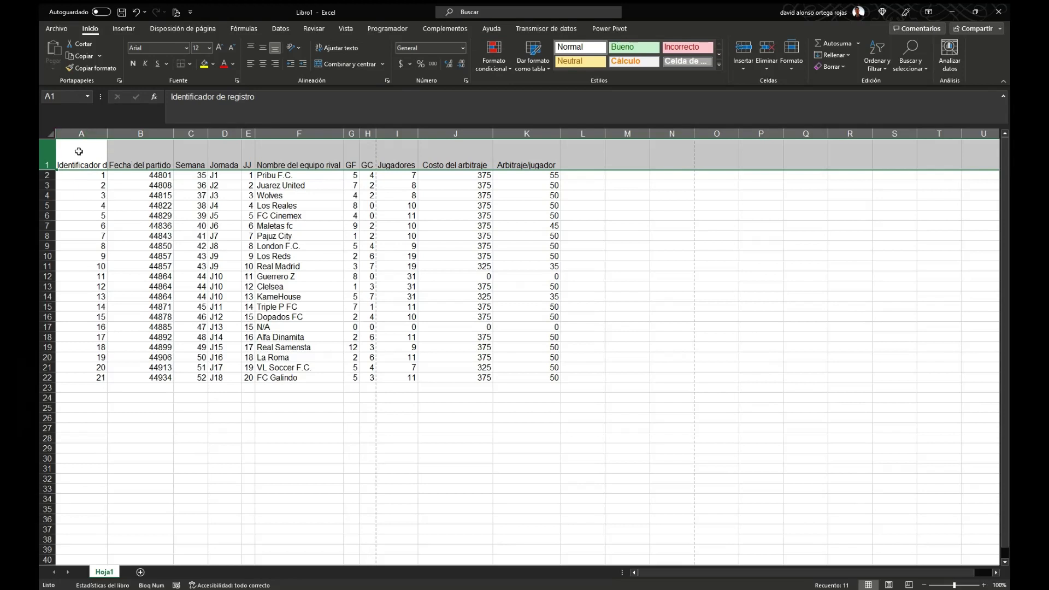
click(352, 52)
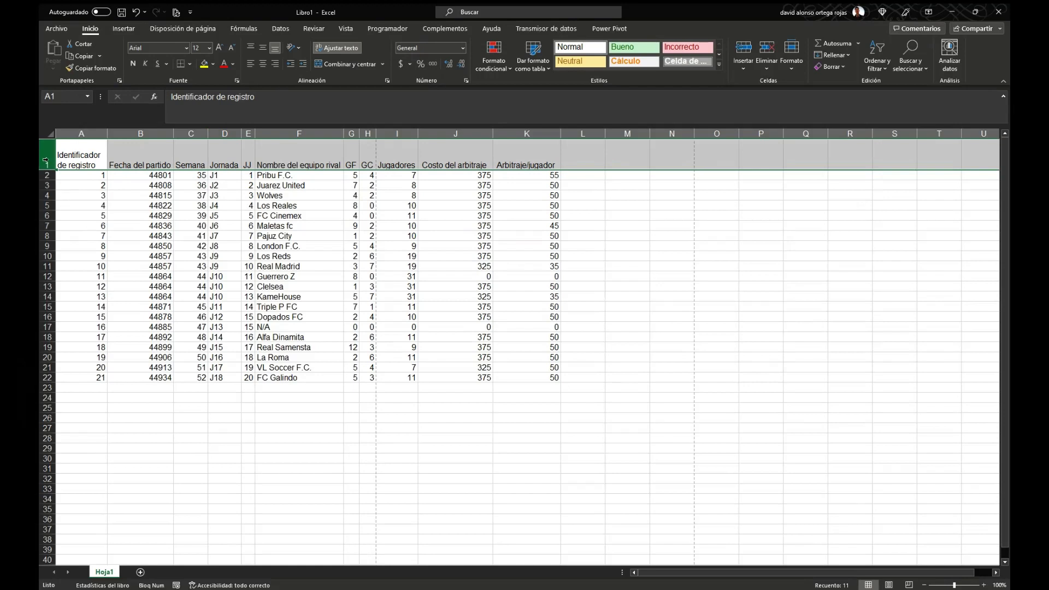
key(ctrl+z)
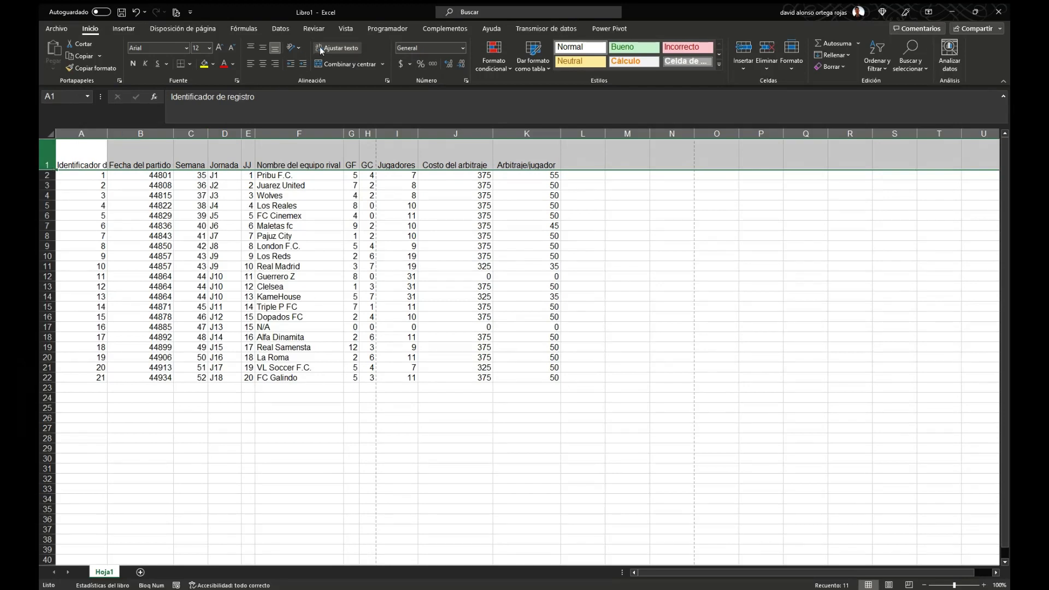
double_click(51, 170)
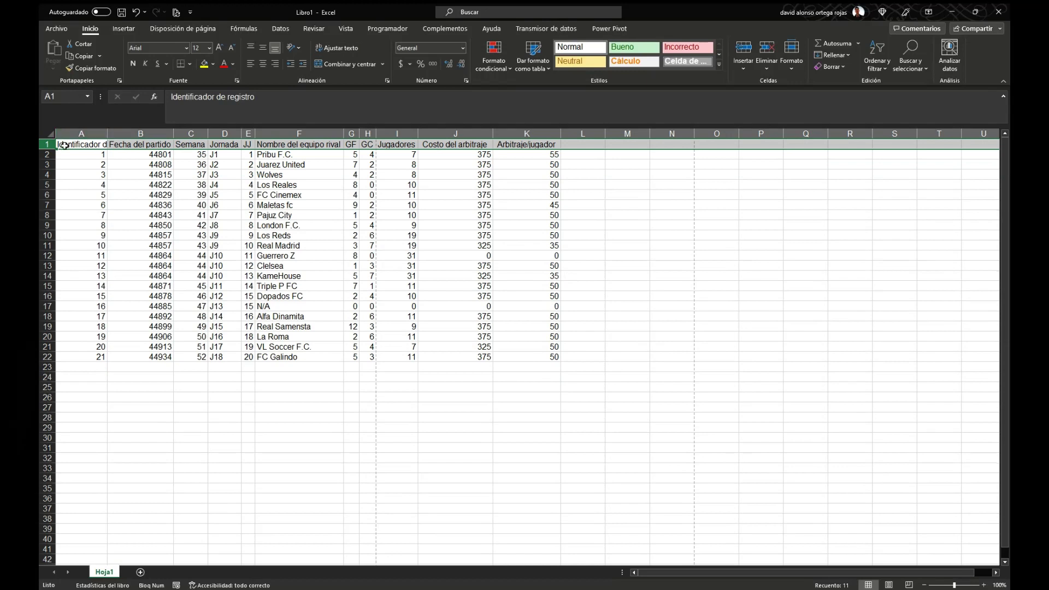
Wrap the header row's text again and adjust column A's width until "Identificador de registro" fits on two lines without splitting words.
click(328, 48)
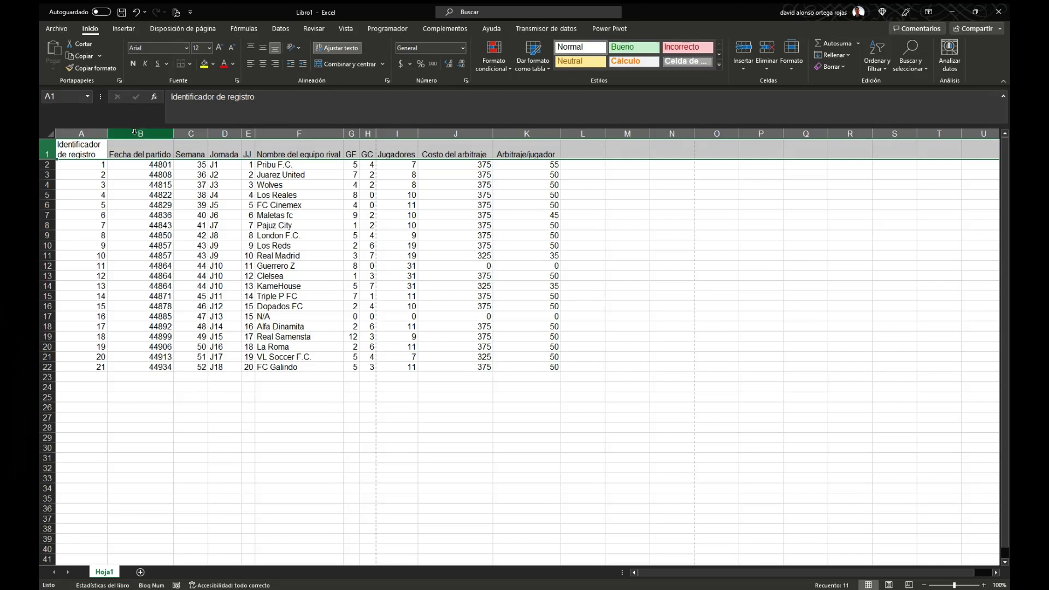
drag(108, 137, 102, 138)
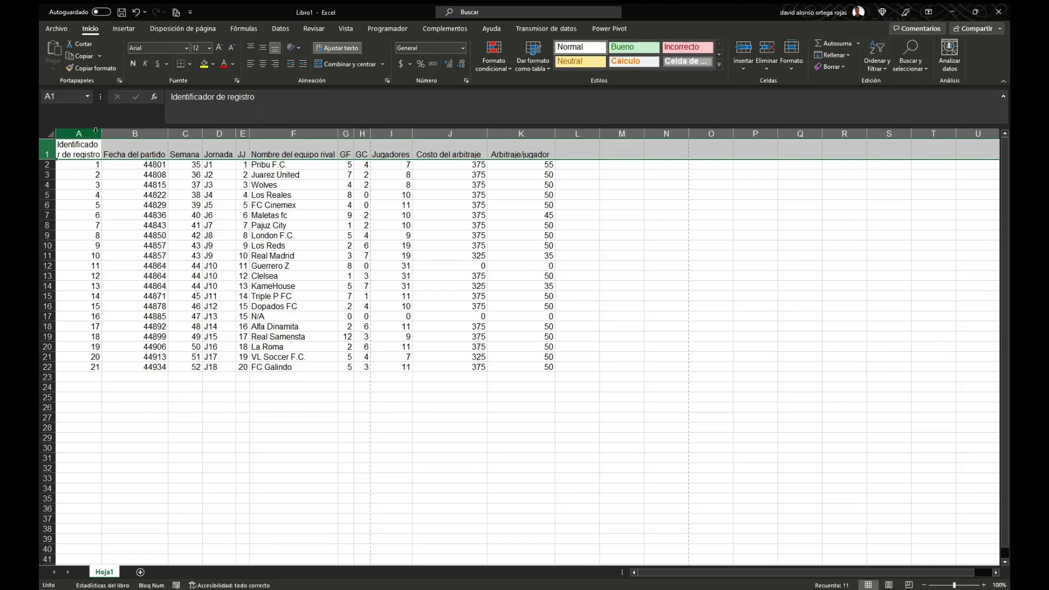
drag(102, 133, 106, 134)
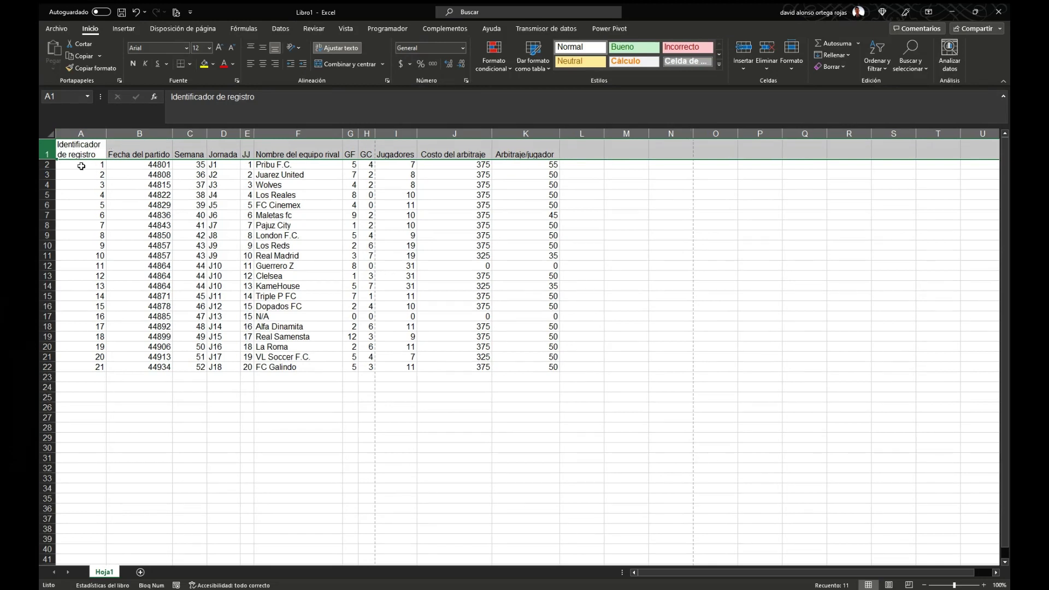
drag(106, 133, 93, 133)
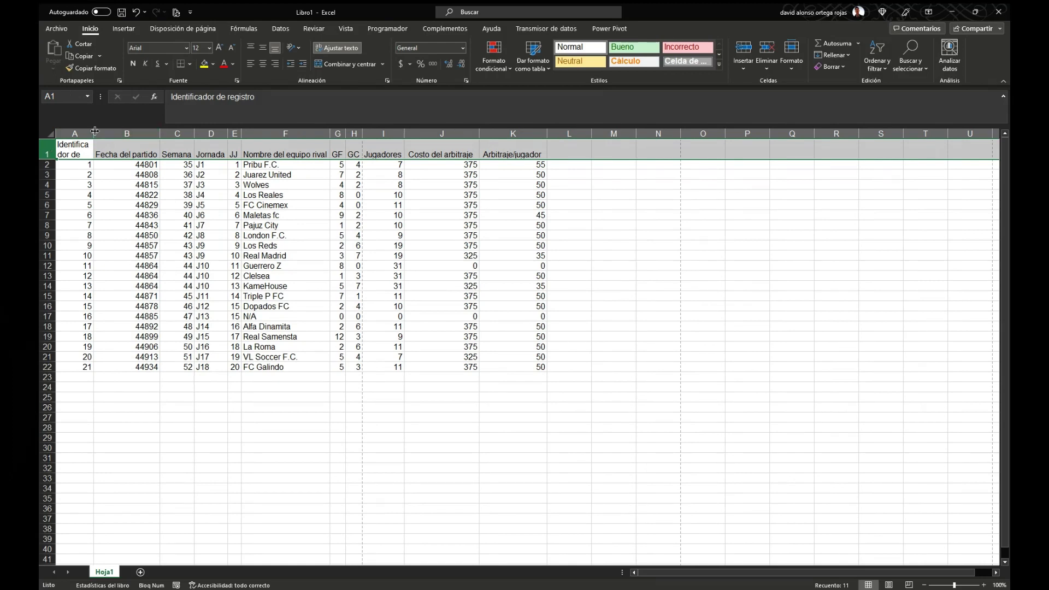
drag(95, 132, 109, 132)
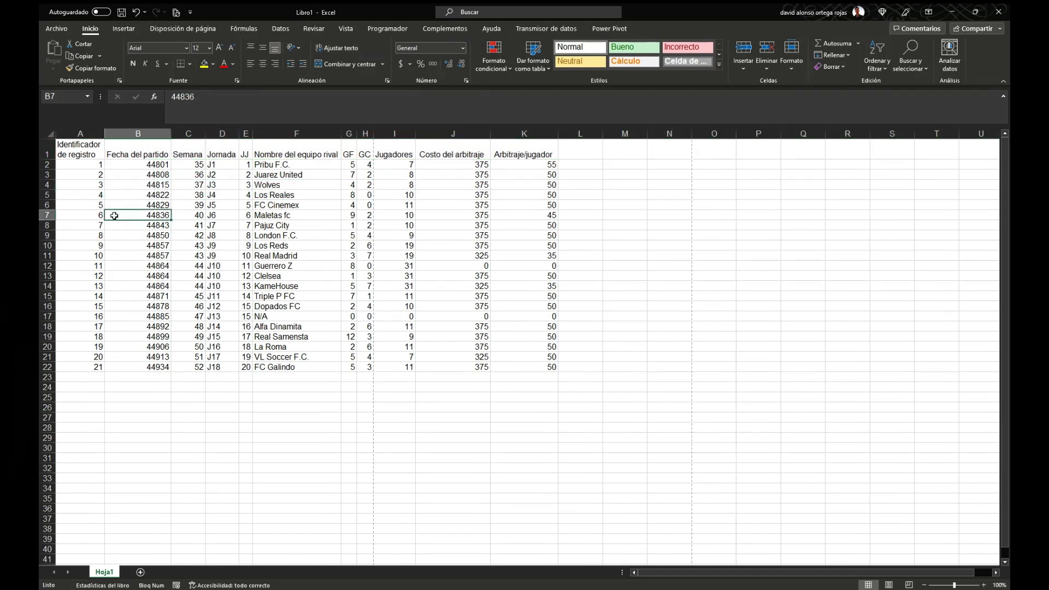
Narrow the "Fecha del partido" column to a two-line heading and narrow the "Arbitraje/jugador" column.
click(89, 182)
drag(171, 134, 143, 136)
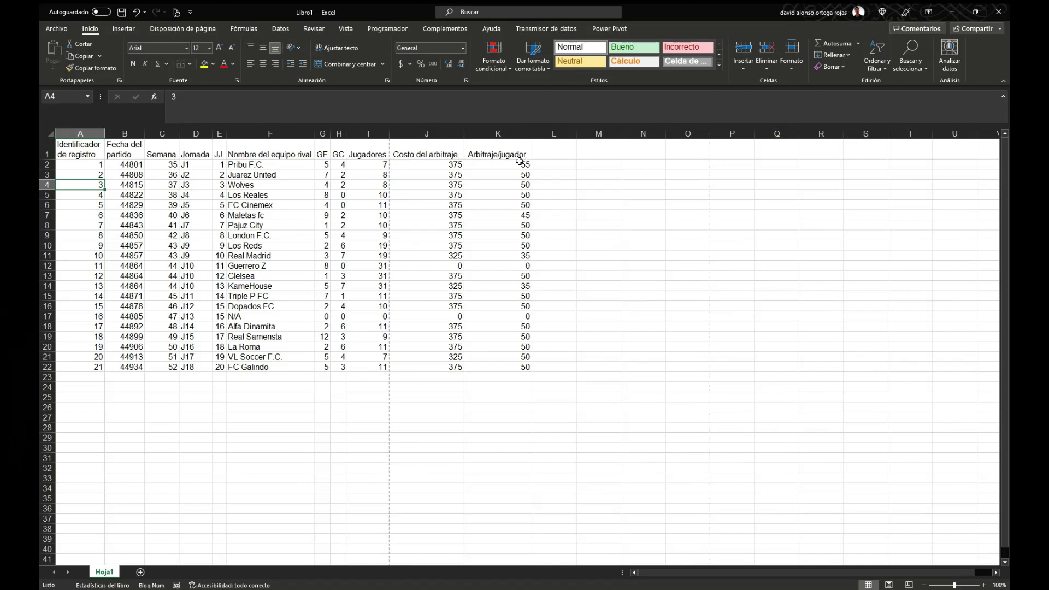
drag(533, 133, 506, 137)
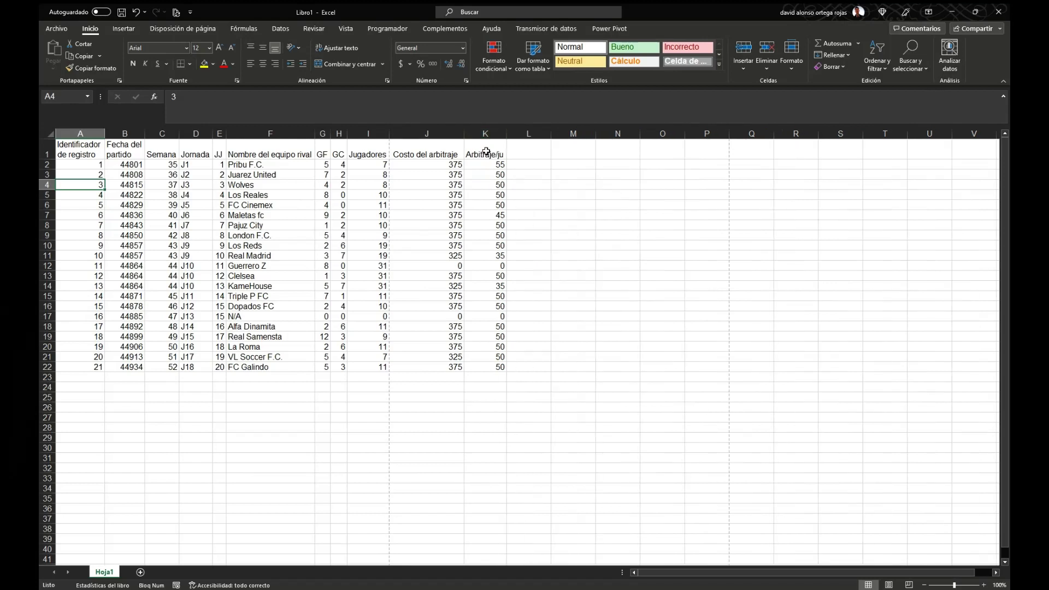
Reapply text wrapping to the entire header row so that the "Arbitraje/jugador" heading also wraps.
click(486, 151)
click(454, 154)
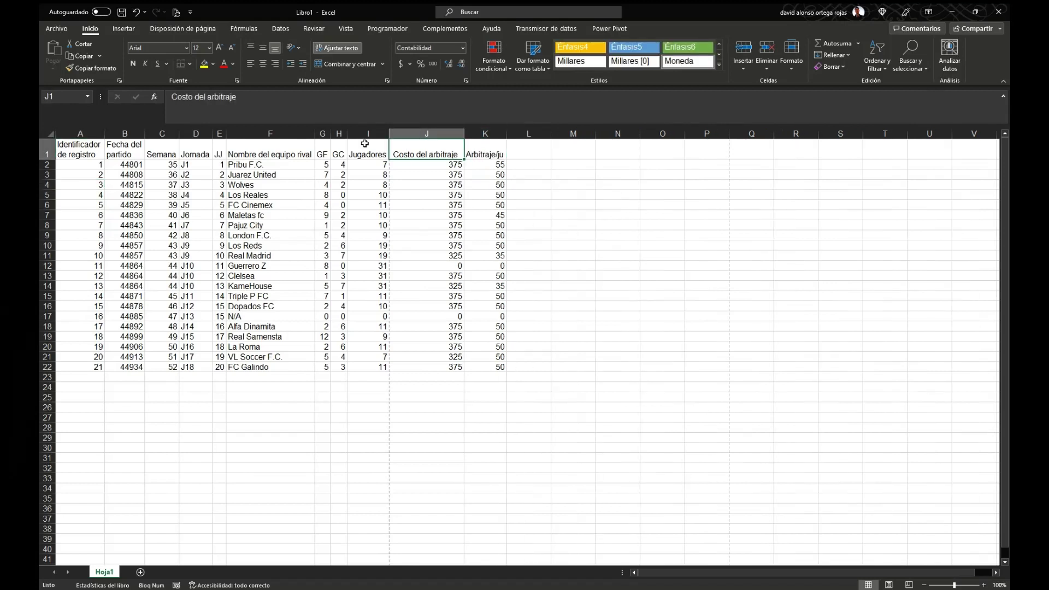
click(47, 149)
click(354, 50)
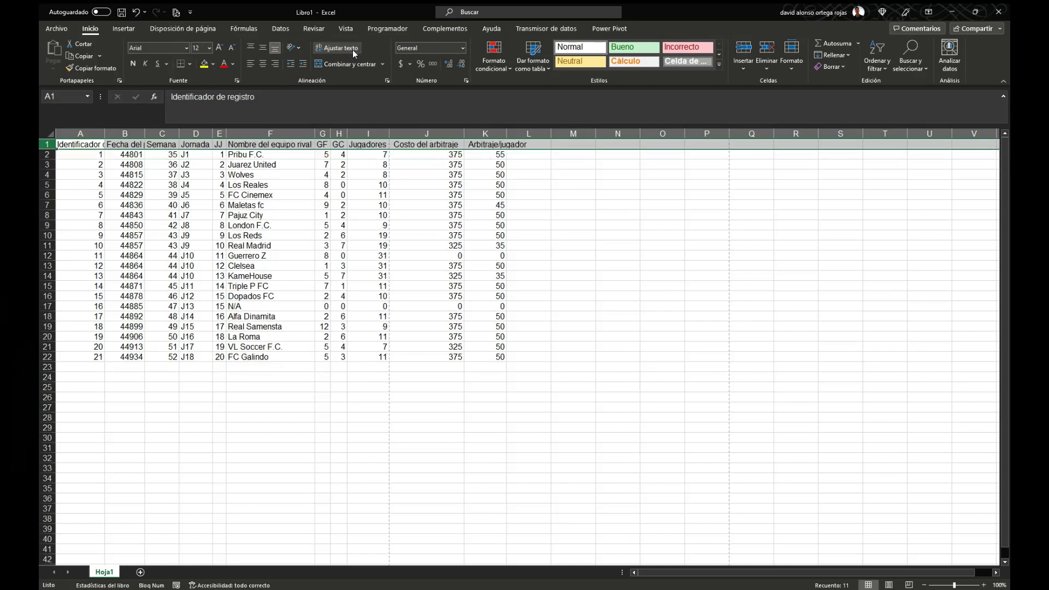
click(354, 51)
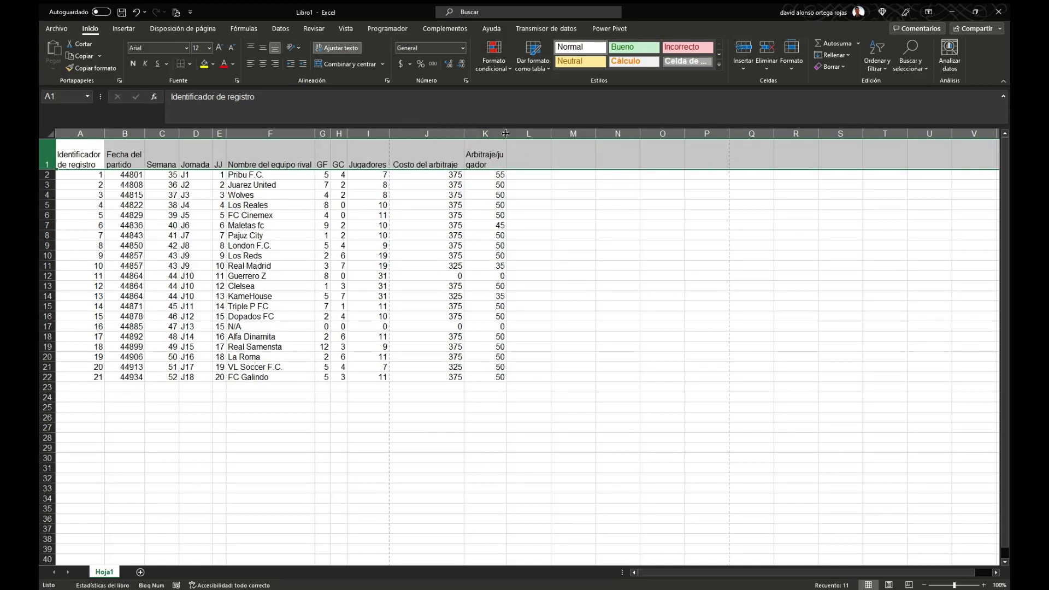
Narrow the "Arbitraje/jugador" and "Costo del arbitraje" columns so that their headings wrap between whole words.
drag(507, 133, 497, 133)
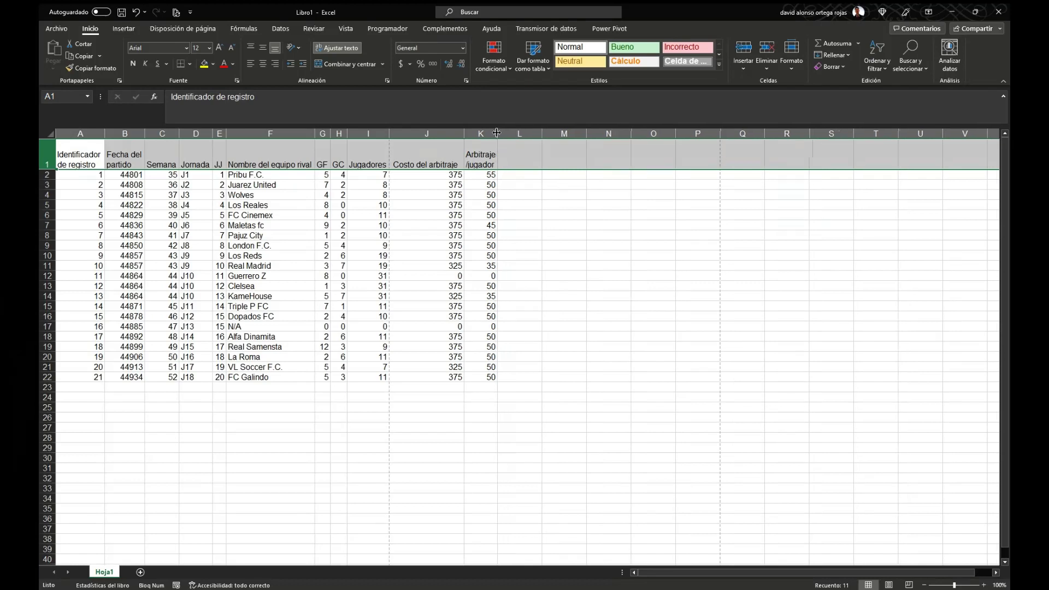
click(455, 162)
drag(463, 133, 429, 133)
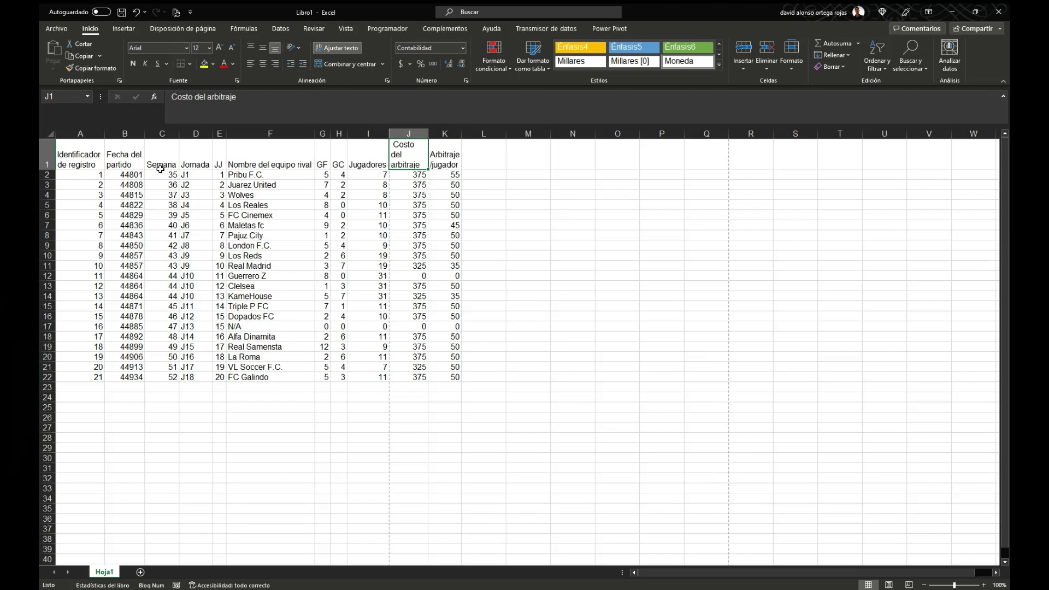
Align the contents of the whole header row 1 to the top of the cells.
click(90, 153)
key(shift+space)
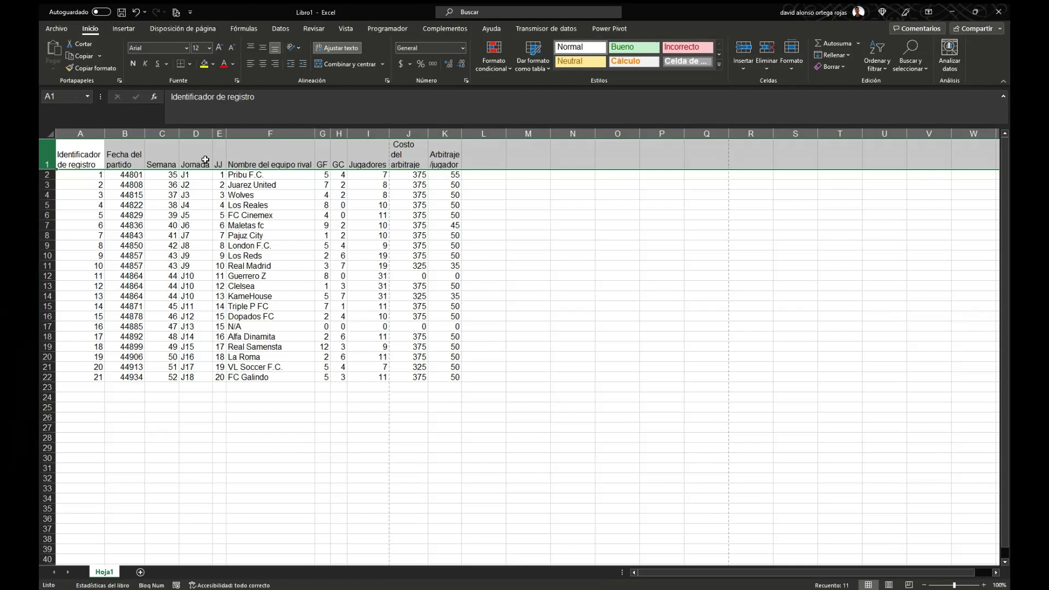
click(251, 48)
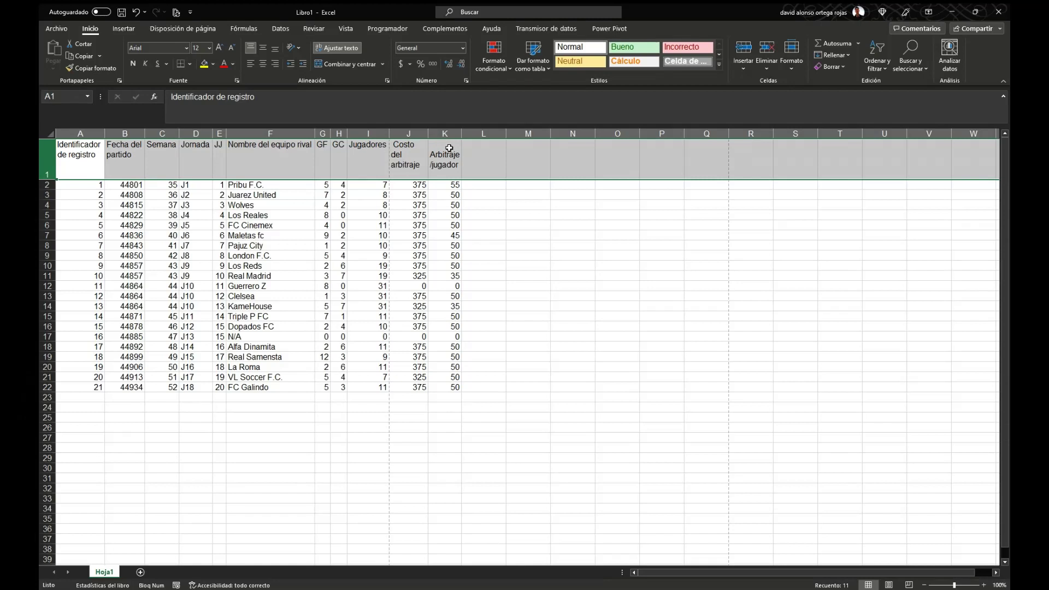
Align the header row's contents vertically to the middle of the cells, trying the bottom alignment in between.
click(263, 48)
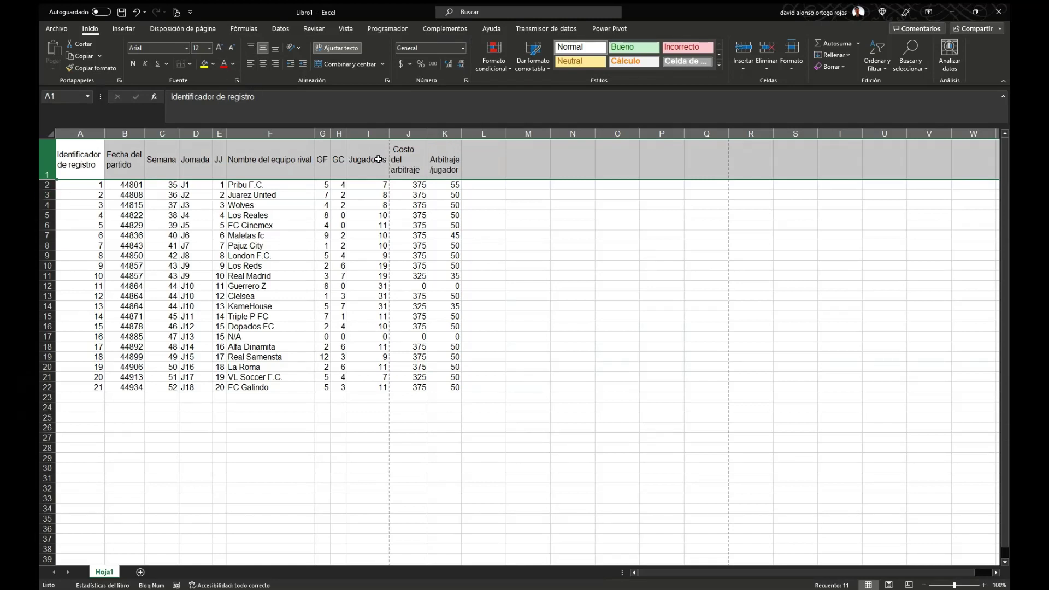
click(276, 48)
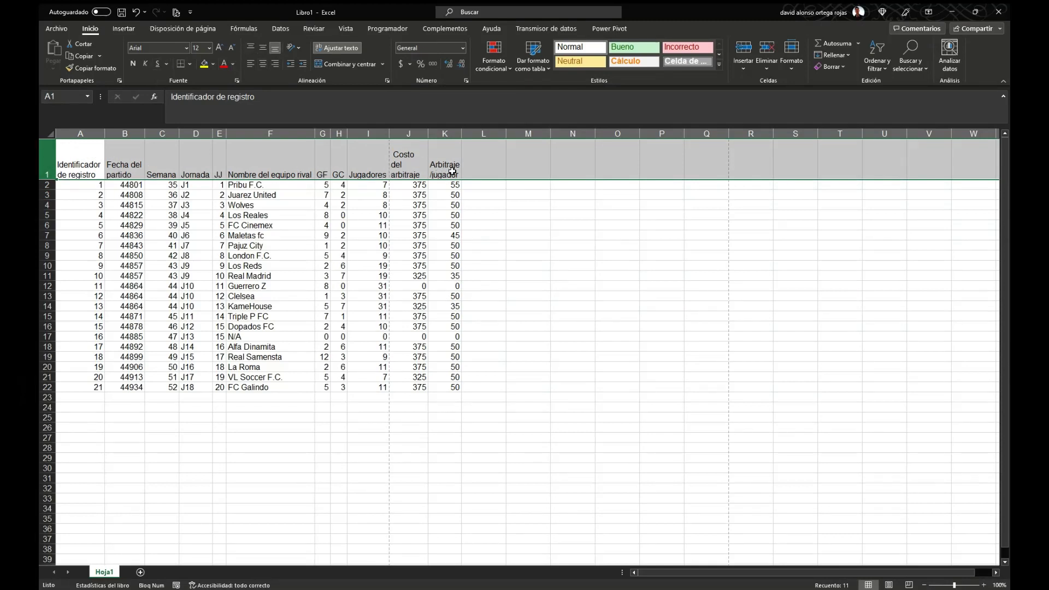
click(263, 48)
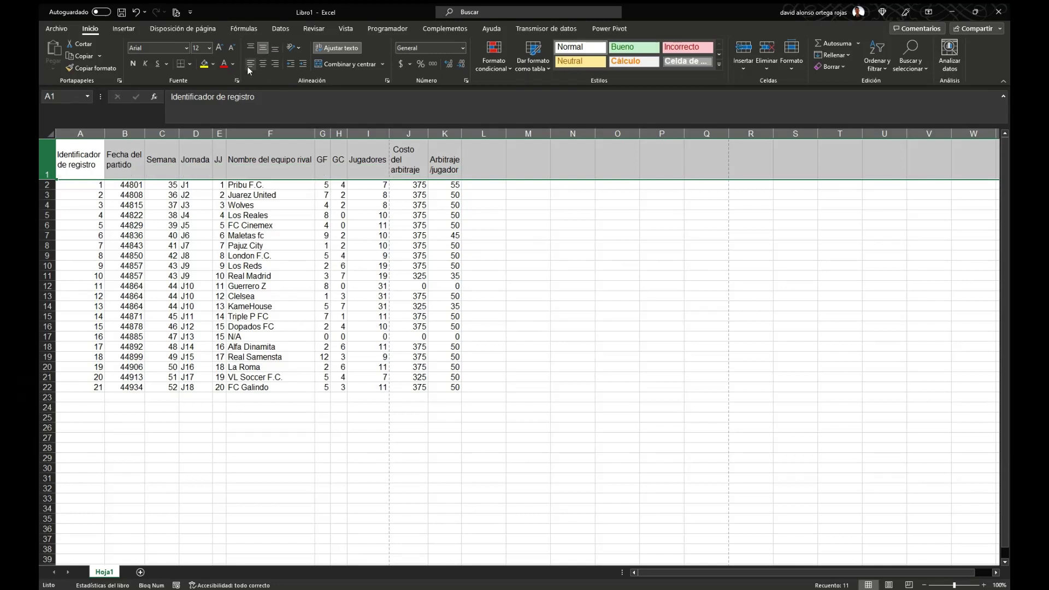
Center the header row's contents horizontally after trying left and right alignment, and slightly reduce the height of row 1.
click(250, 64)
click(277, 65)
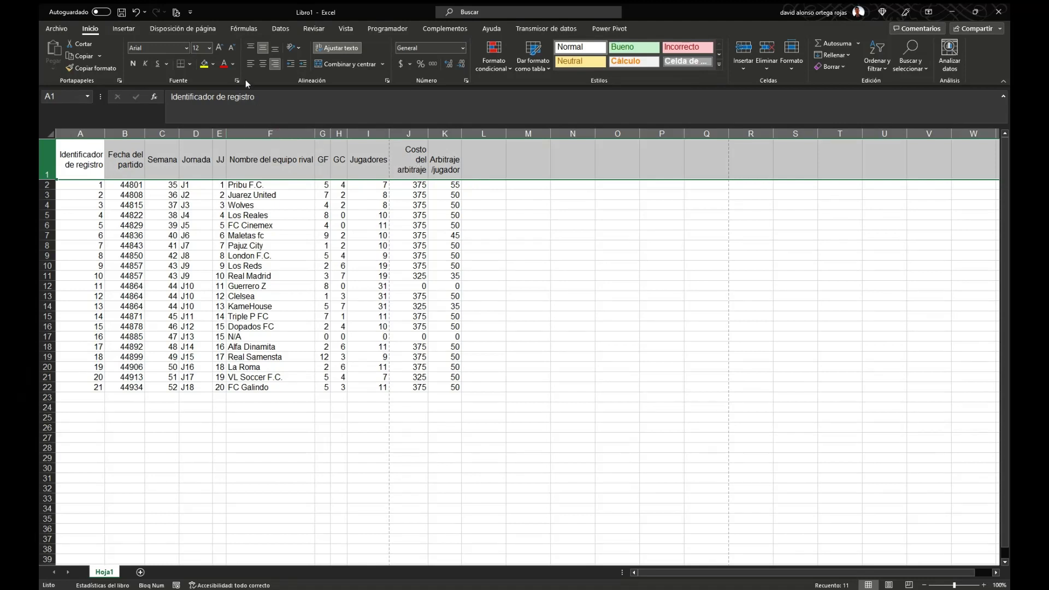
click(263, 64)
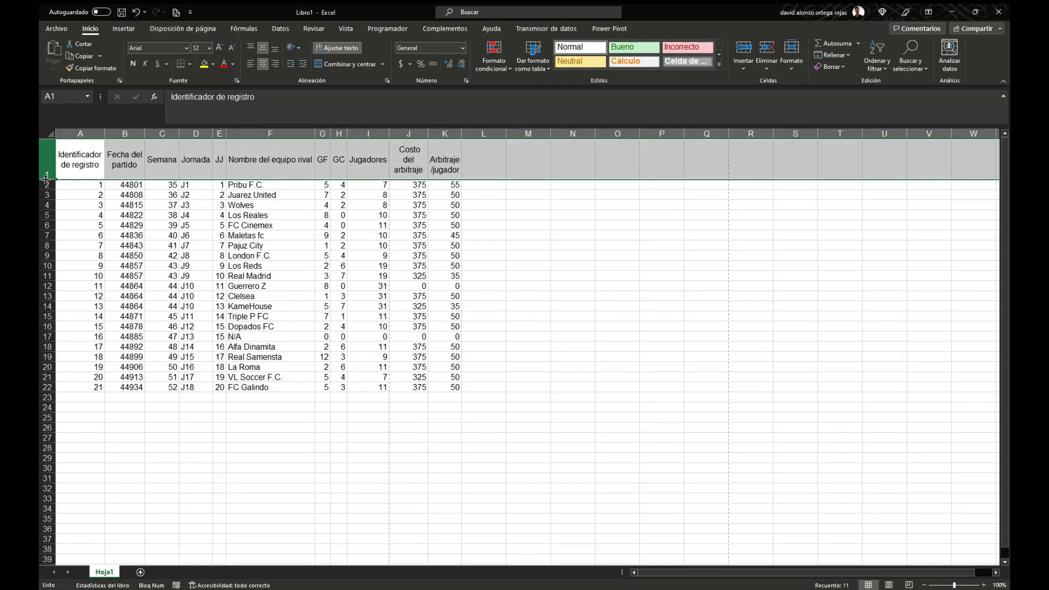
drag(48, 179, 46, 175)
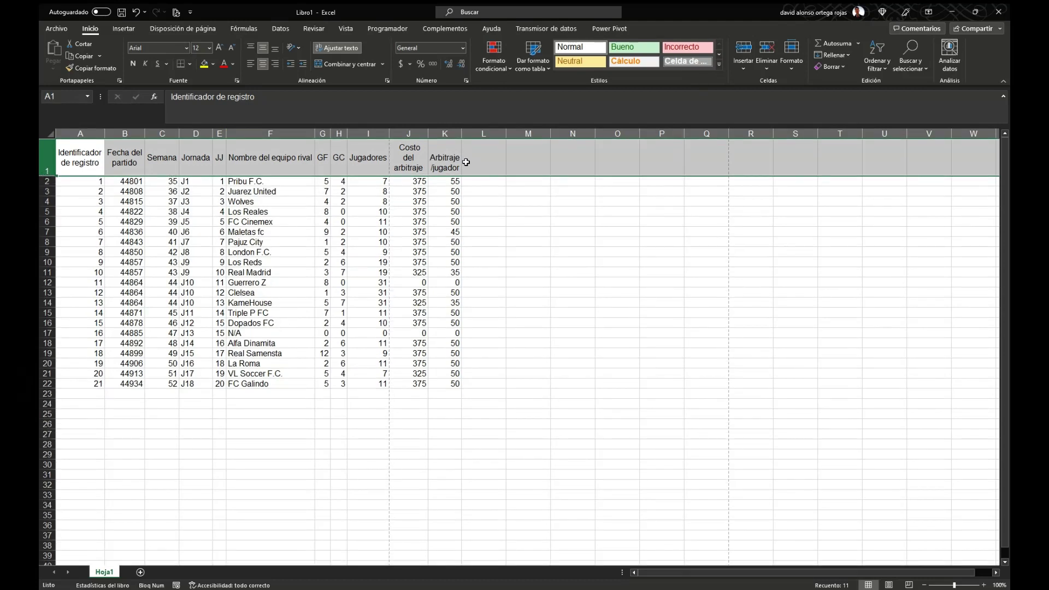
Change the heading in cell K1 to "Arbitraje / jugador", with a space on each side of the slash.
click(445, 151)
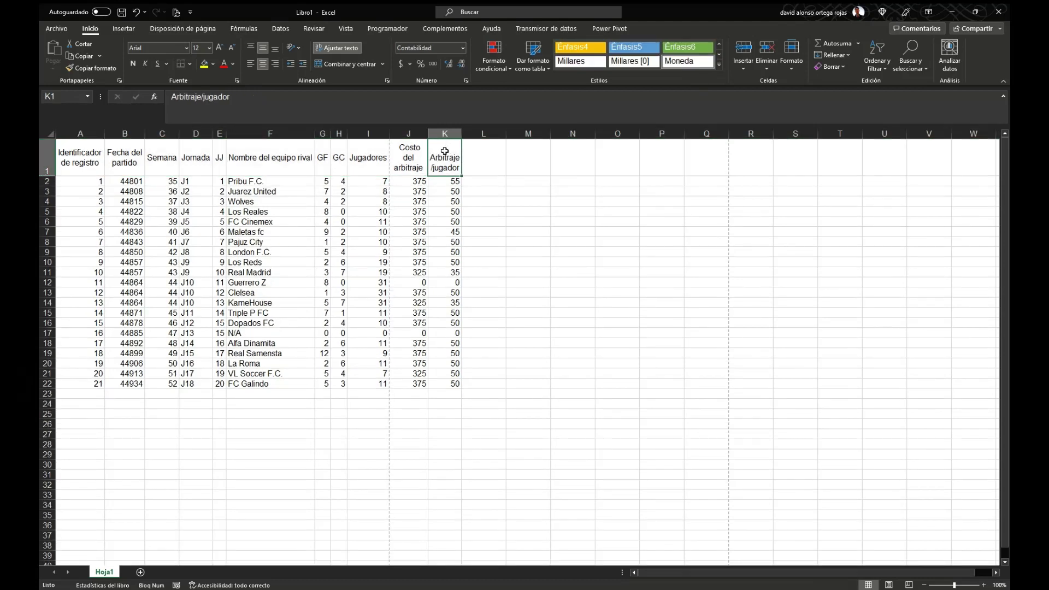
click(171, 97)
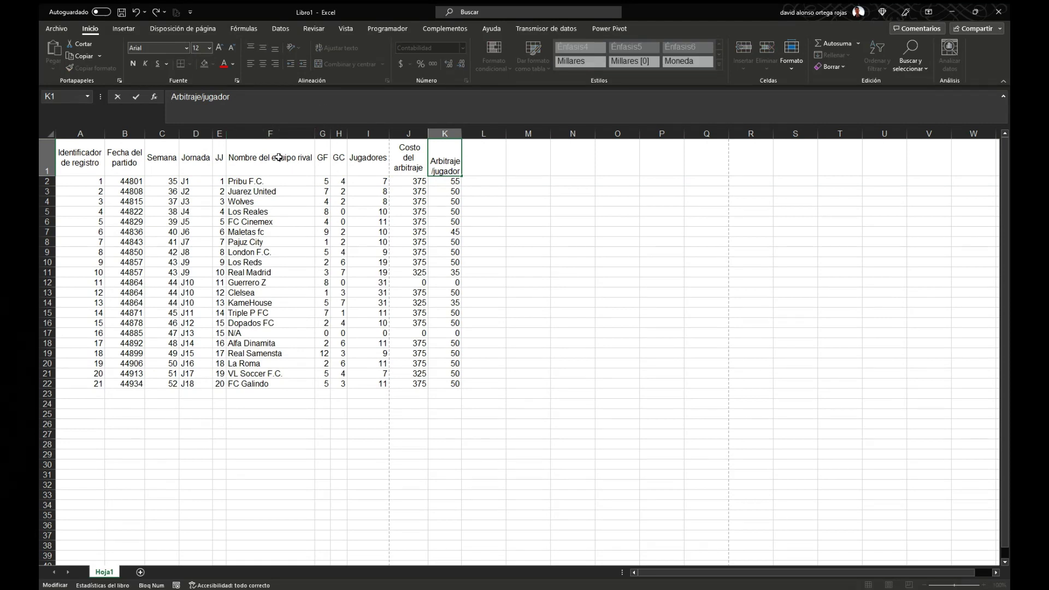
click(411, 156)
click(441, 162)
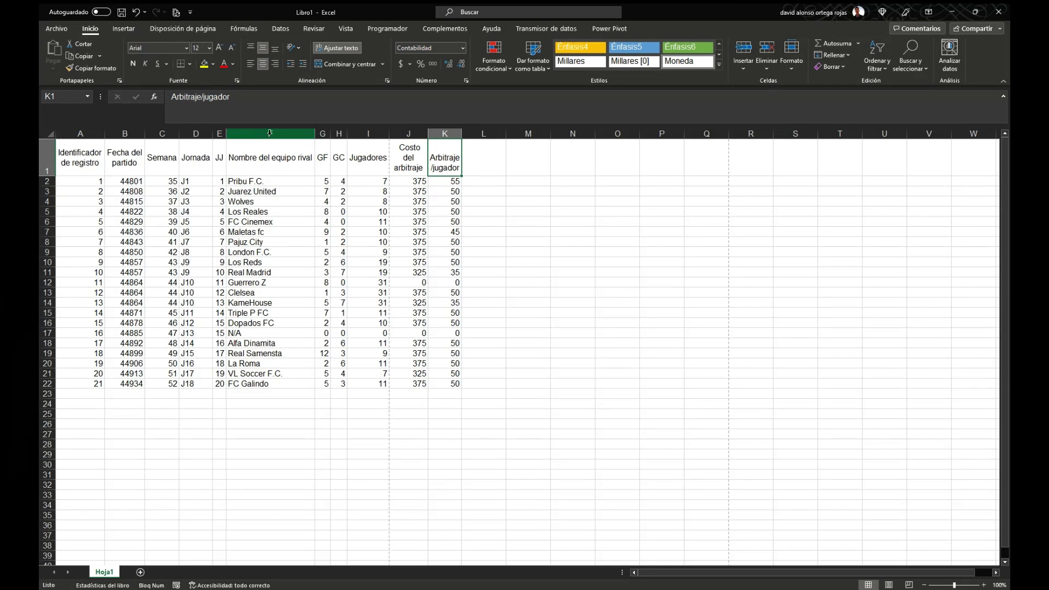
click(203, 99)
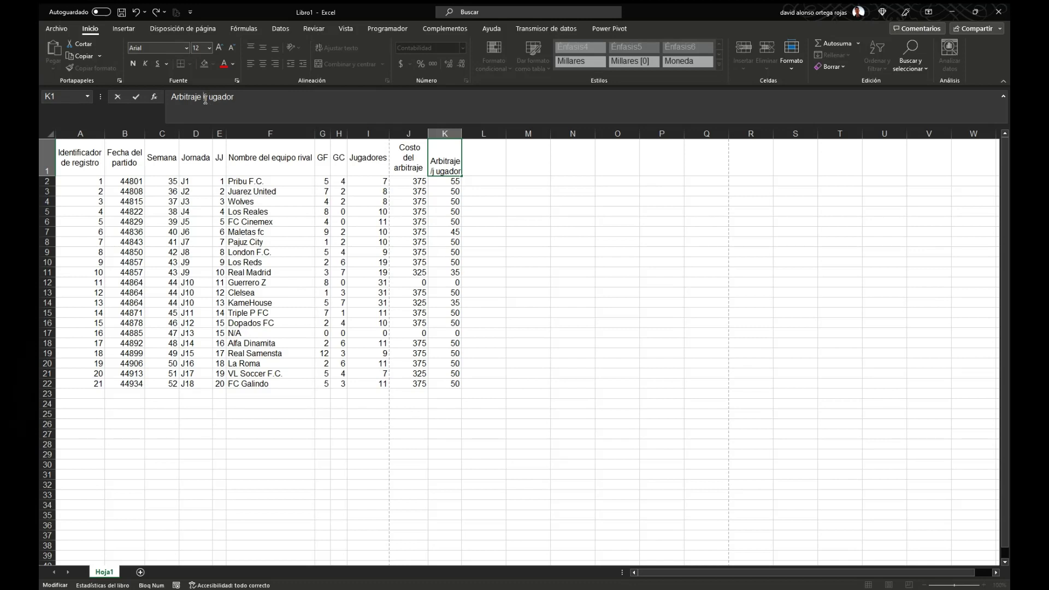
click(206, 99)
key(BackSpace)
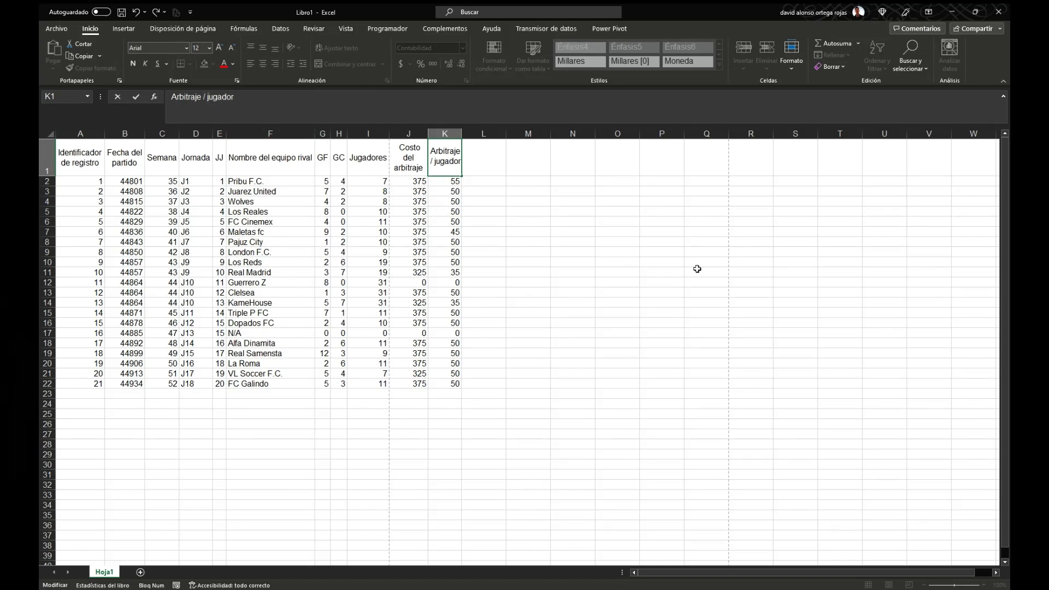
click(364, 197)
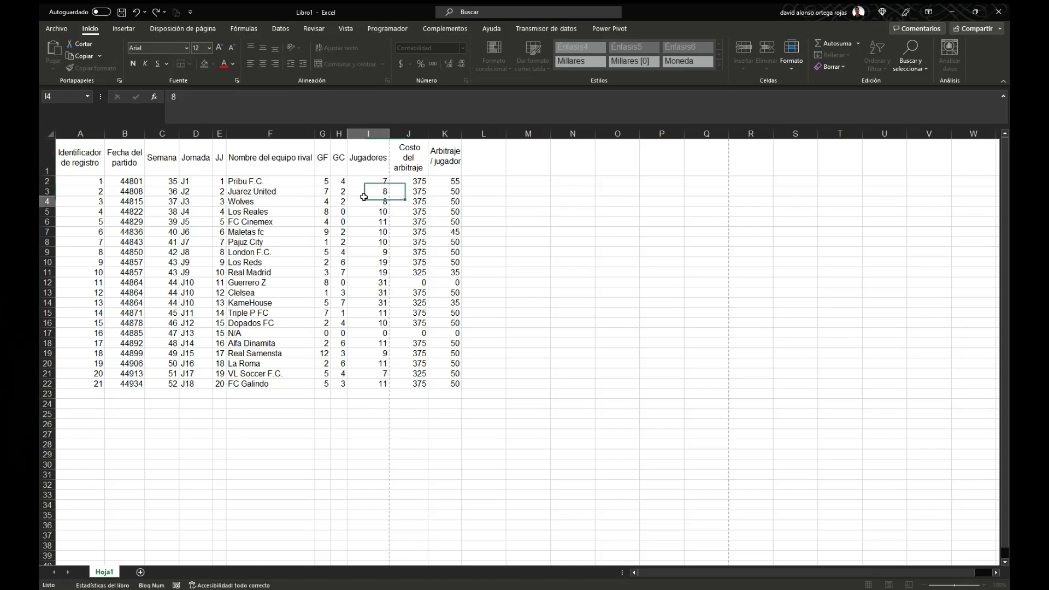
Try the top, bottom and middle vertical alignments on the K1 heading and switch its text wrapping off and on.
click(445, 165)
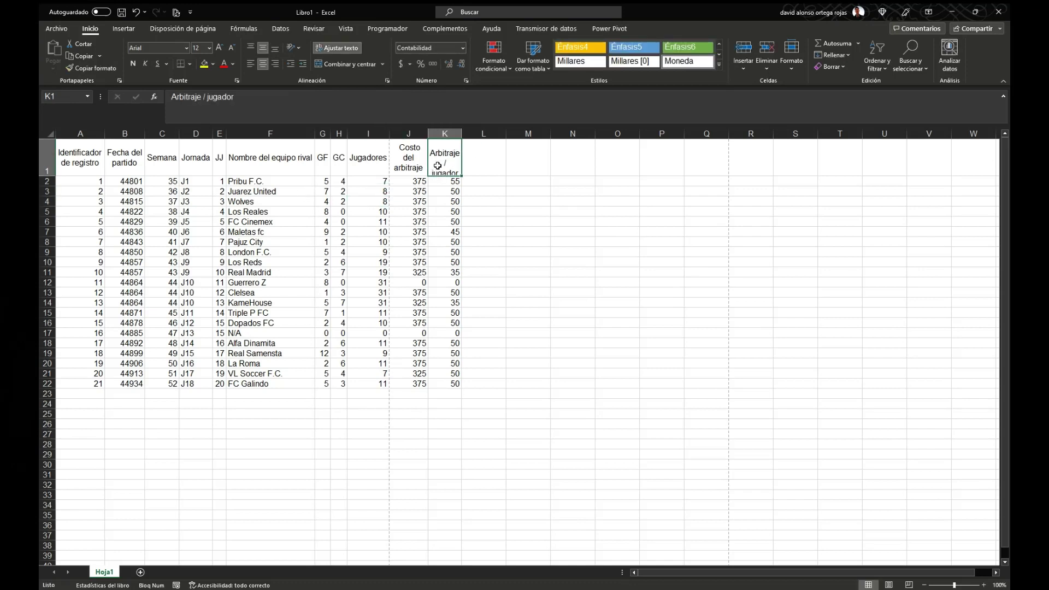
click(250, 50)
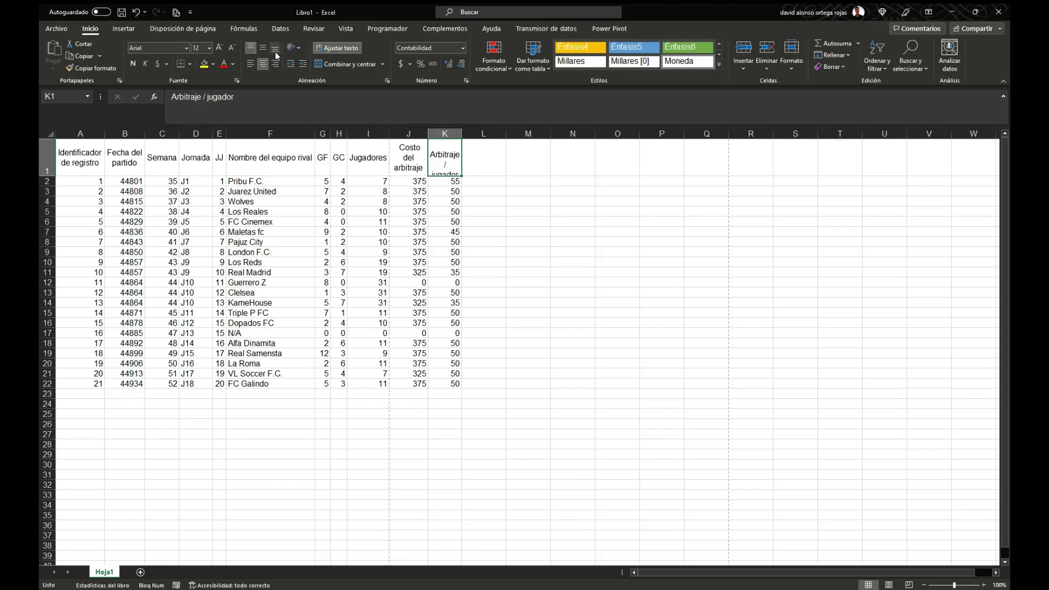
click(274, 52)
click(265, 49)
click(273, 52)
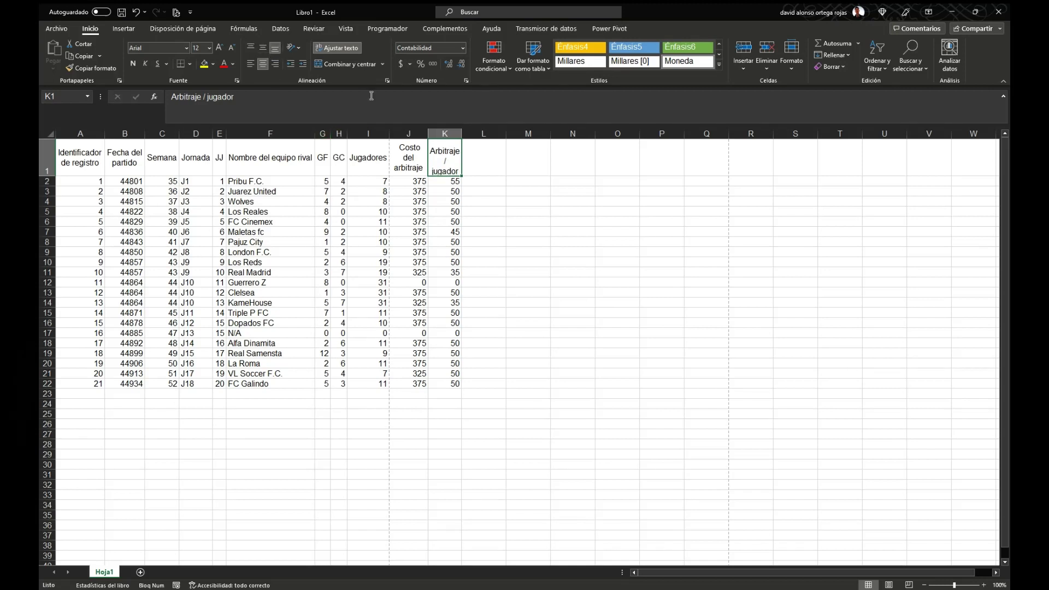
click(339, 48)
click(341, 50)
Remove the space after the slash so that K1 reads "Arbitraje /jugador", and align this heading to the top of its cell.
click(206, 99)
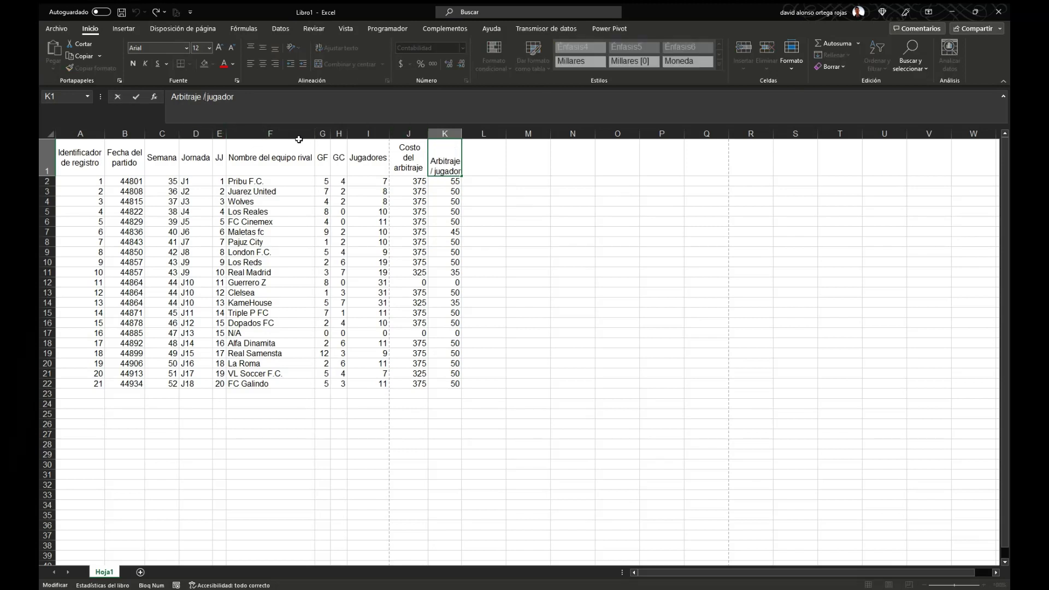
key(Escape)
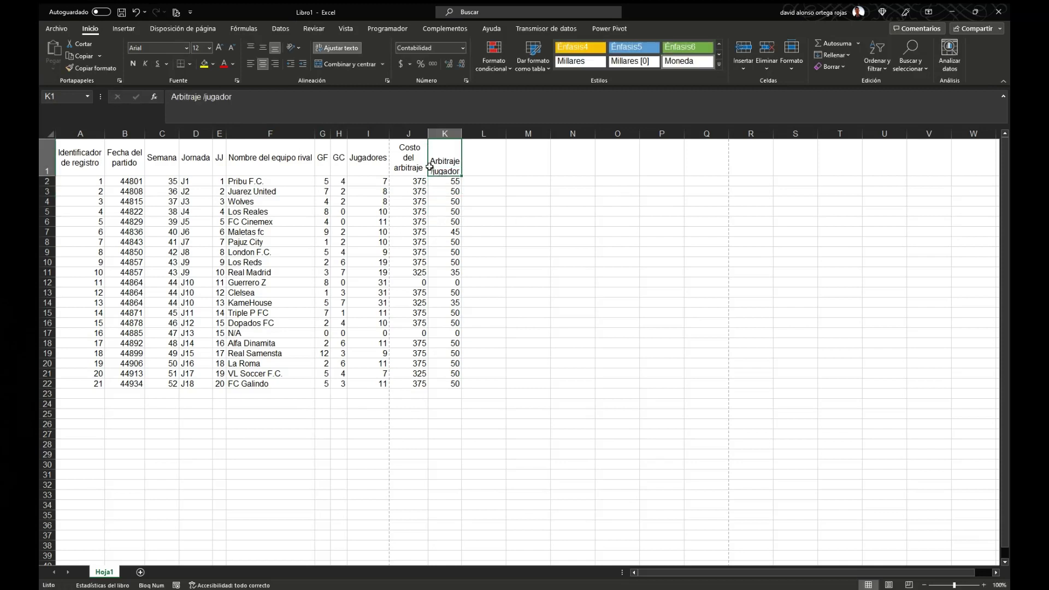
click(249, 49)
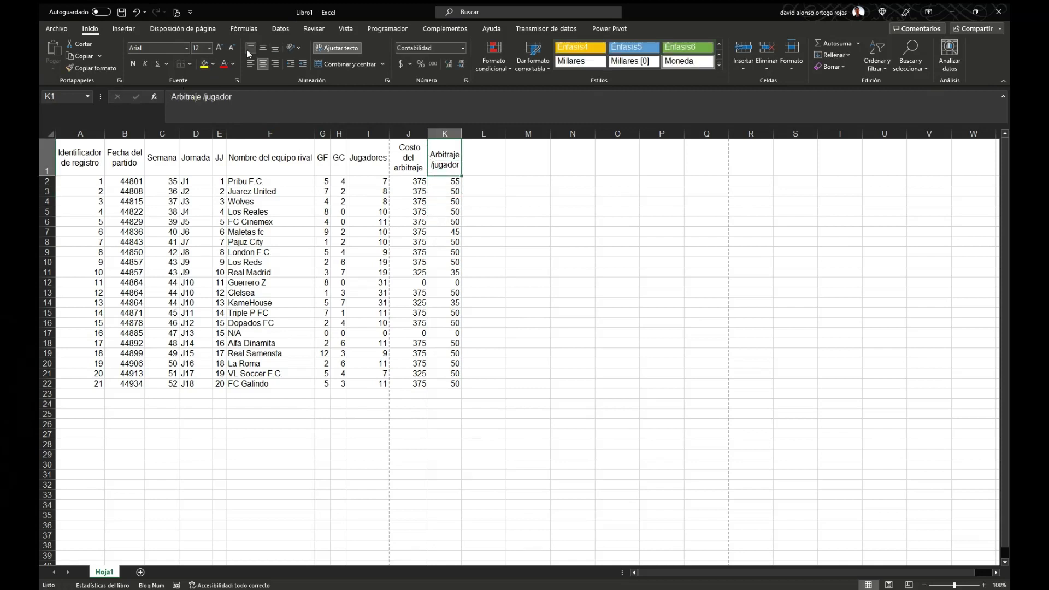
click(324, 201)
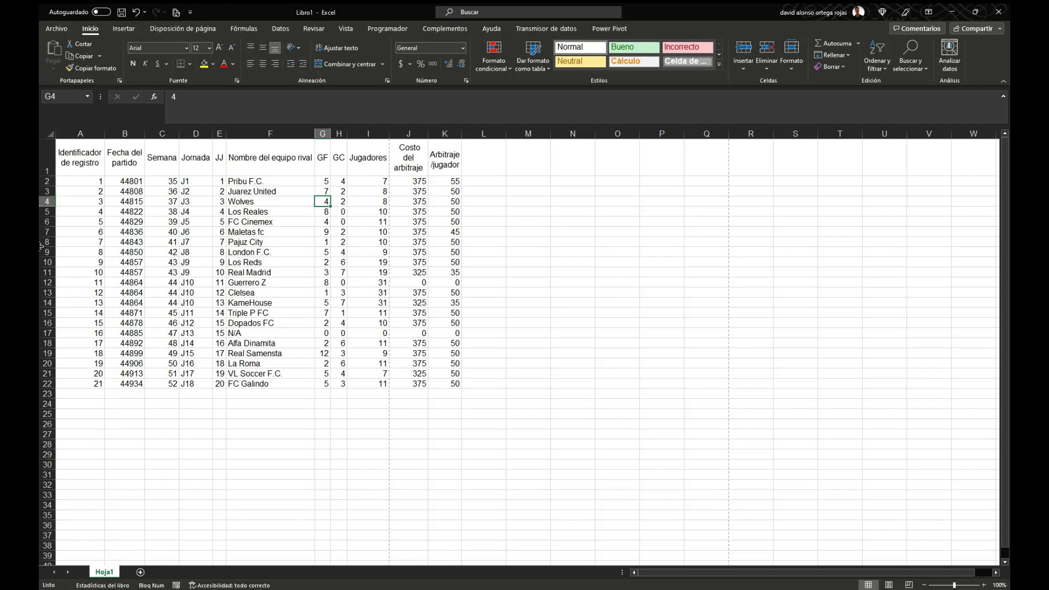
Apply the short date format (Fecha corta) to the entire "Fecha del partido" column B.
click(127, 133)
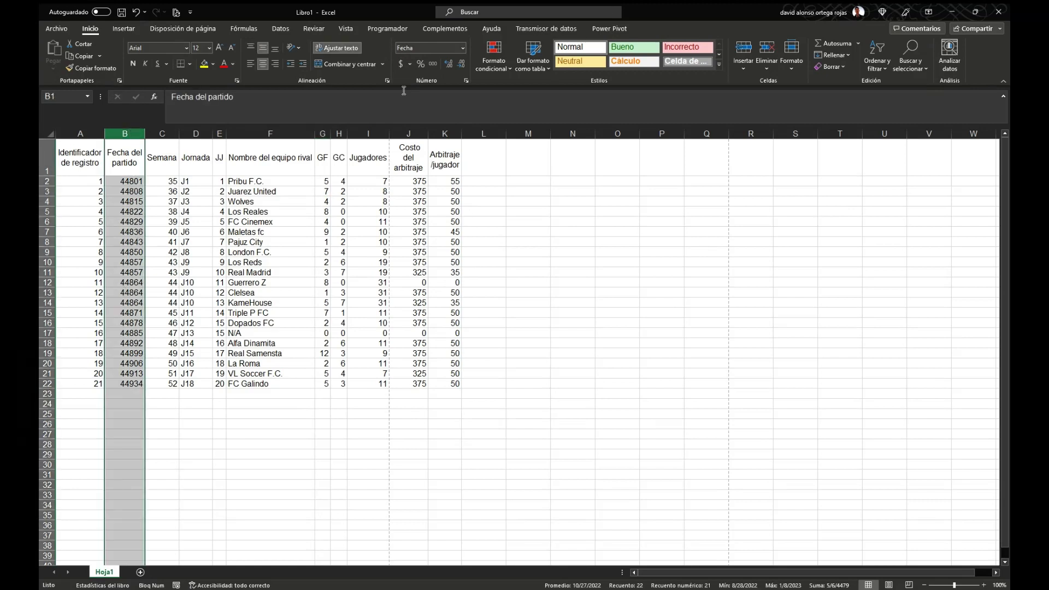
click(461, 48)
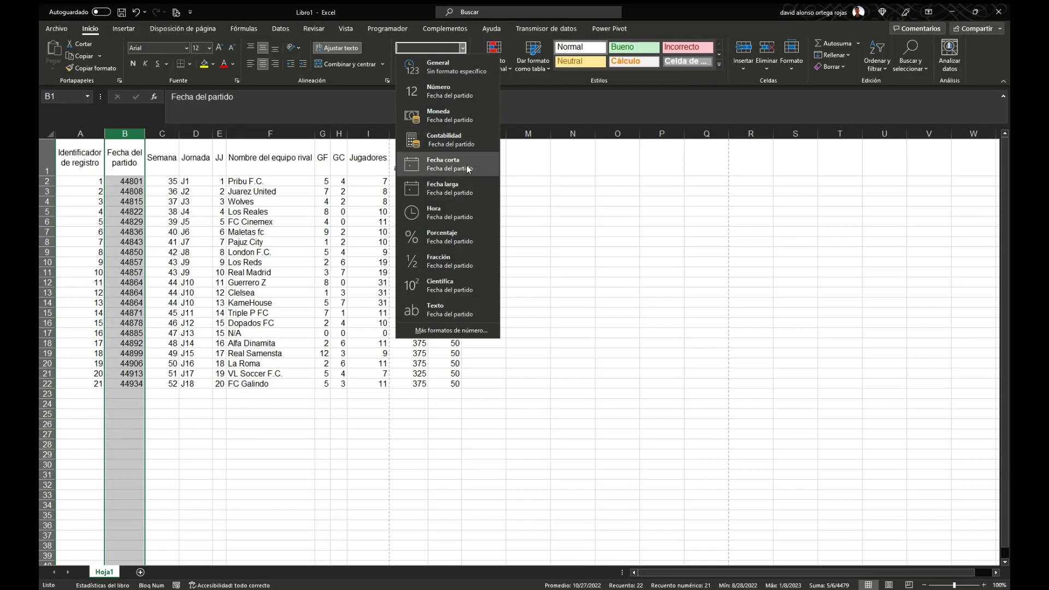
click(434, 170)
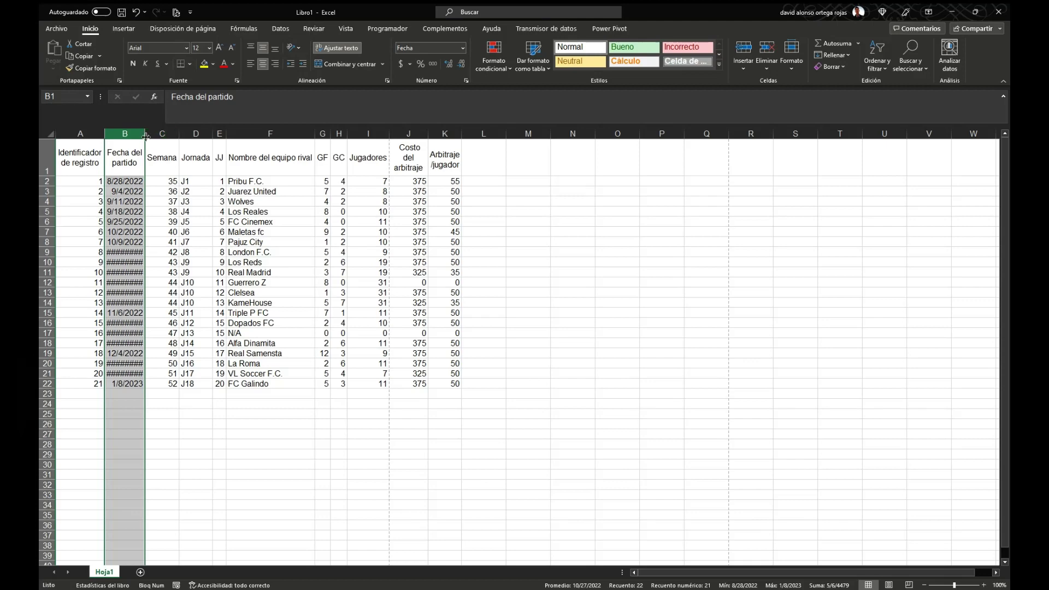
Widen the "Fecha del partido" column so that all its dates fit, testing a much narrower width in between.
drag(145, 135, 150, 136)
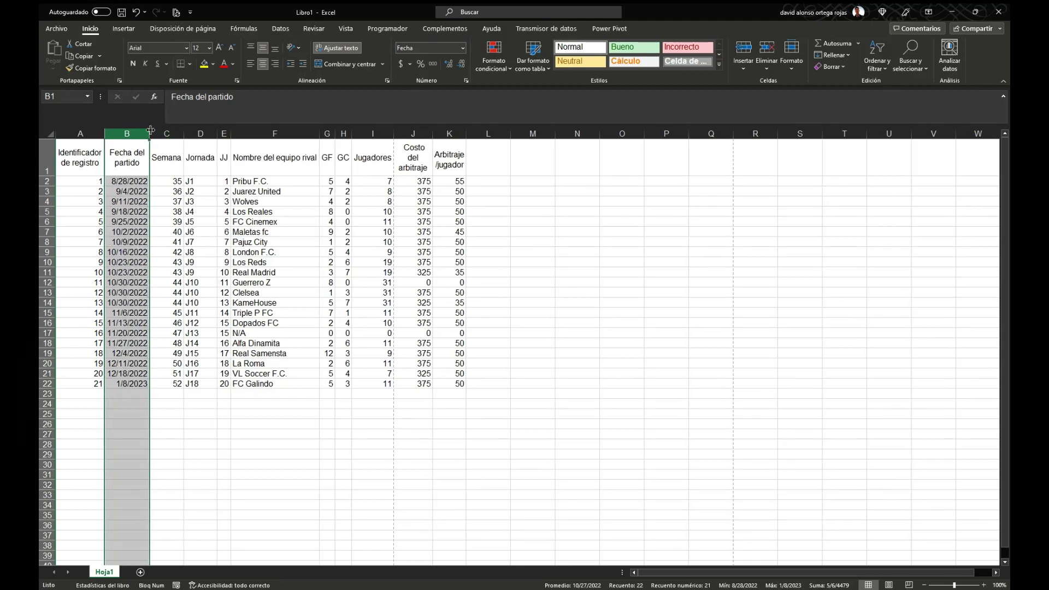
drag(150, 131, 136, 132)
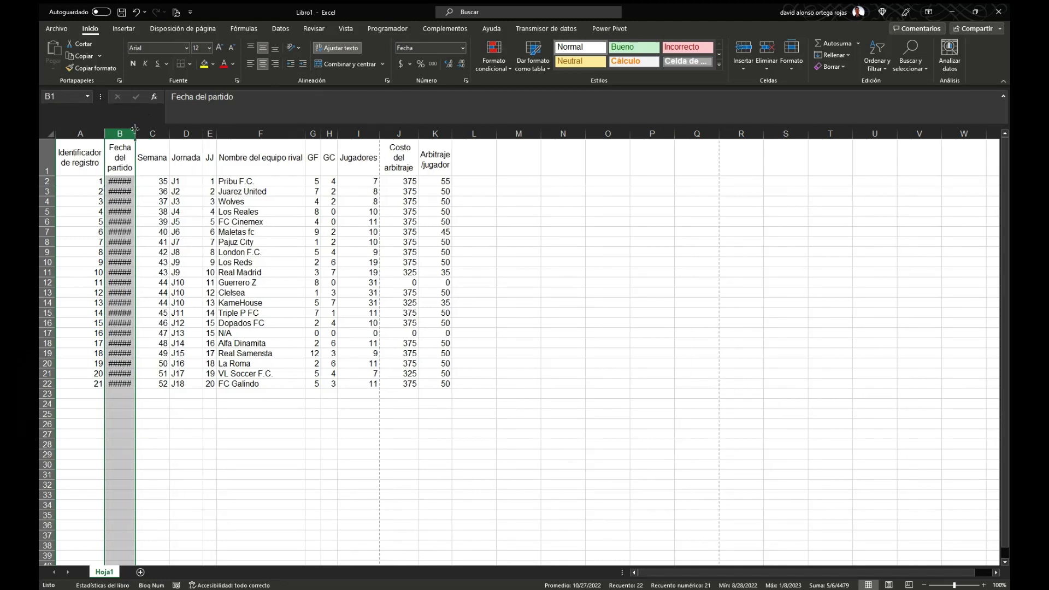
drag(135, 129, 150, 131)
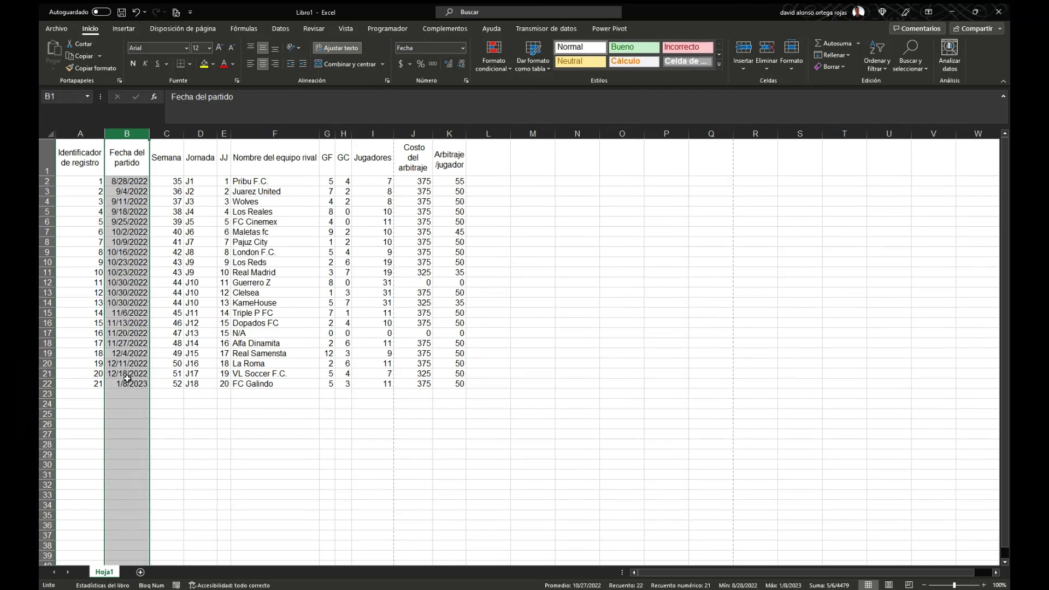
click(284, 251)
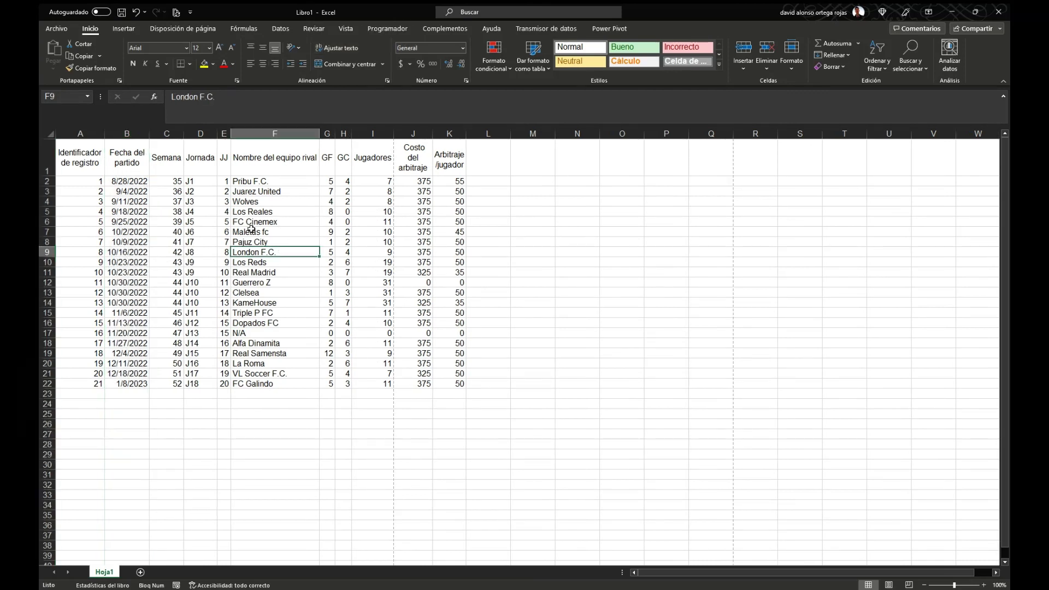
Center the contents of the "Semana", "Jornada" and "JJ" columns horizontally.
click(166, 133)
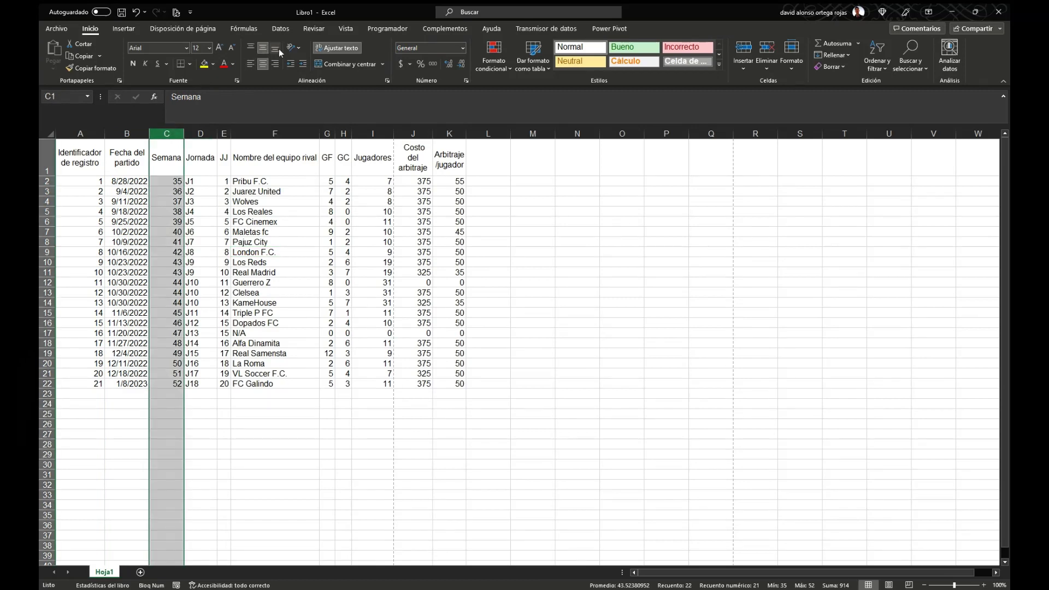
click(262, 65)
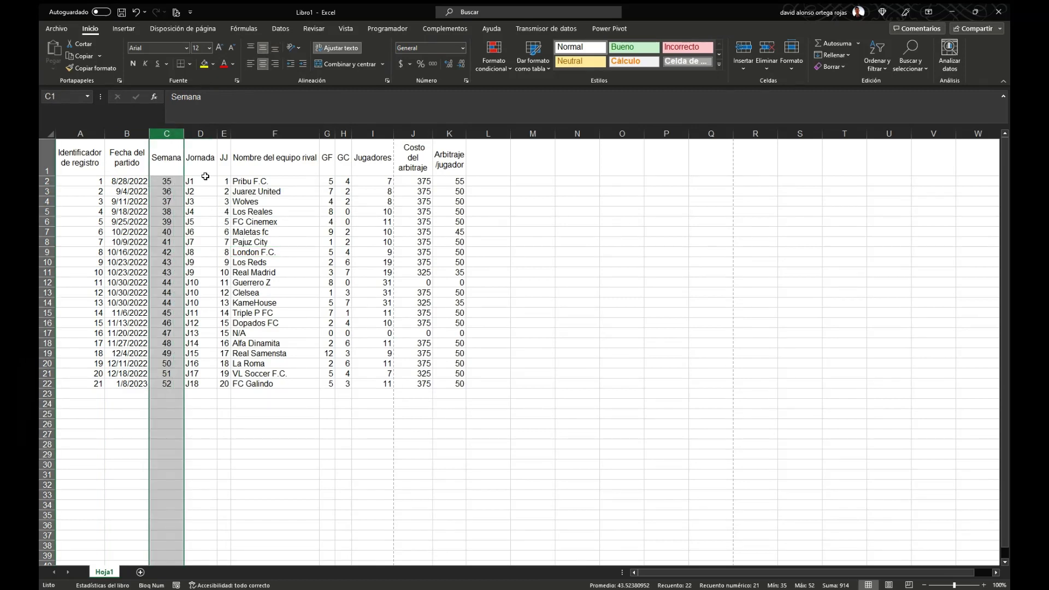
click(200, 133)
click(263, 64)
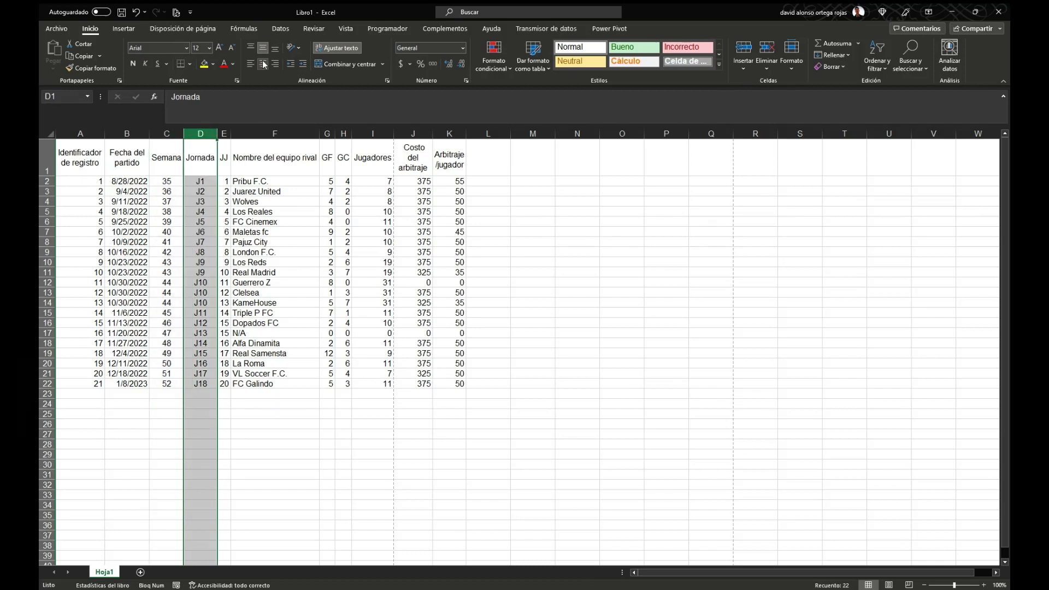
click(224, 134)
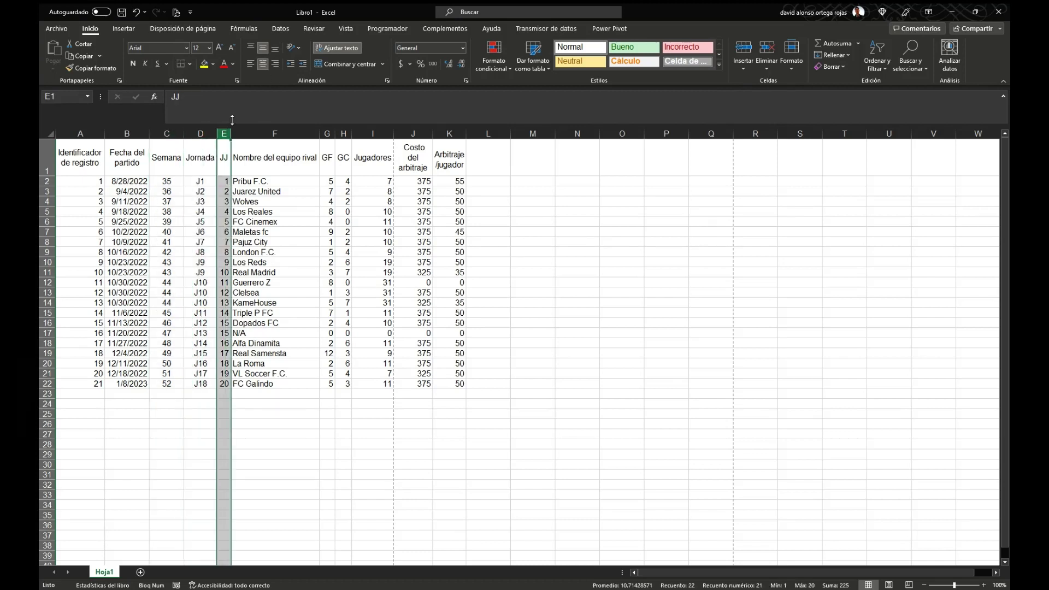
click(262, 64)
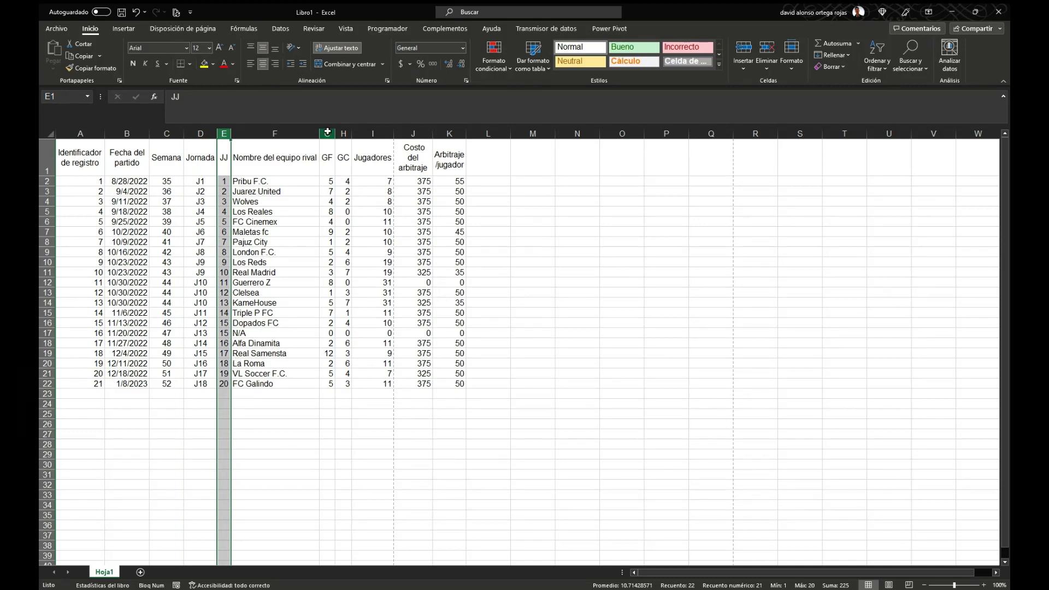
Center the contents of the "GF" and "GC" columns horizontally and select their values in G2:H22.
drag(328, 133, 347, 131)
click(264, 65)
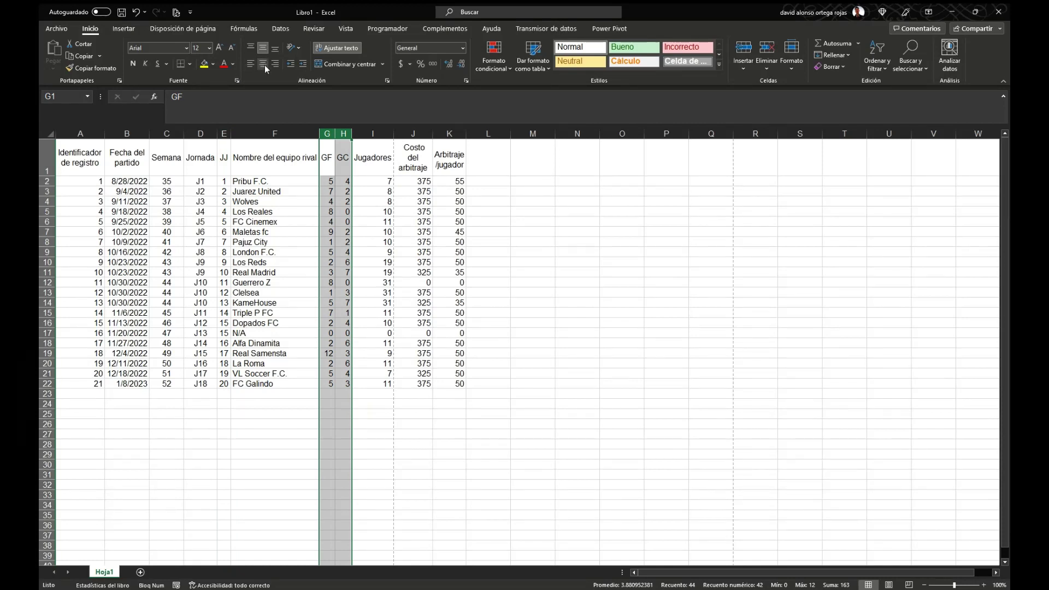
click(338, 201)
drag(327, 181, 343, 384)
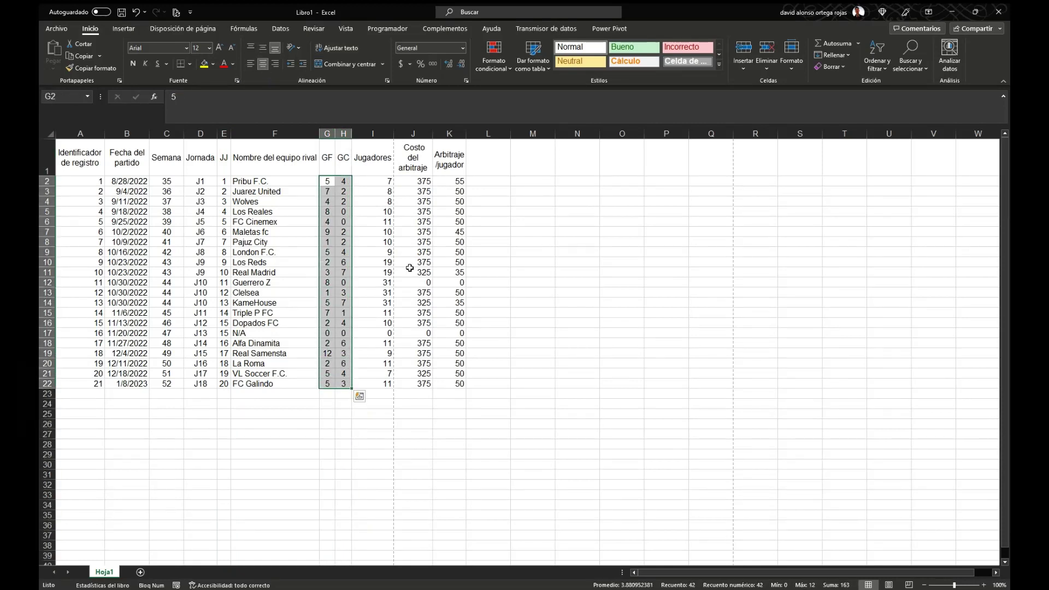
click(369, 180)
click(370, 377)
click(376, 146)
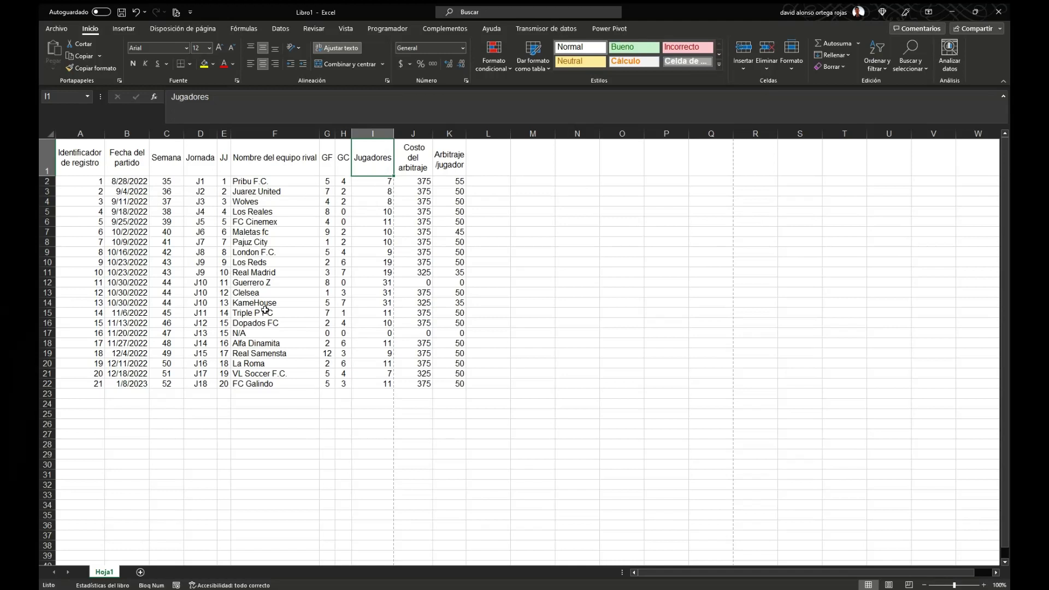
click(376, 279)
click(363, 202)
click(362, 182)
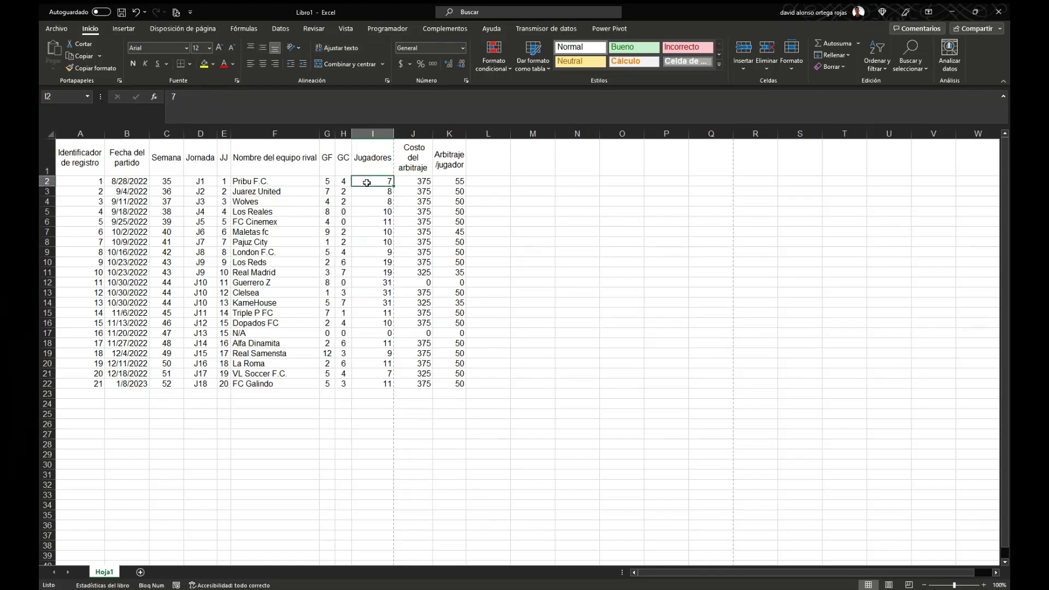
Review the player counts in the "Jugadores" column, comparing the entries in rows 10 to 14.
click(366, 210)
click(368, 230)
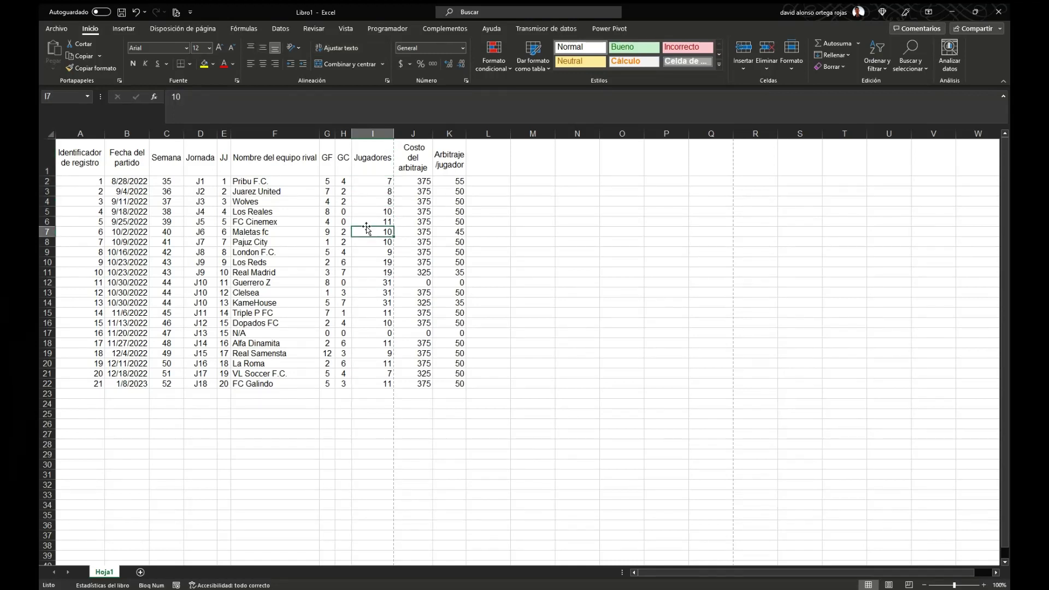
click(362, 266)
click(362, 231)
click(362, 222)
click(362, 251)
click(364, 283)
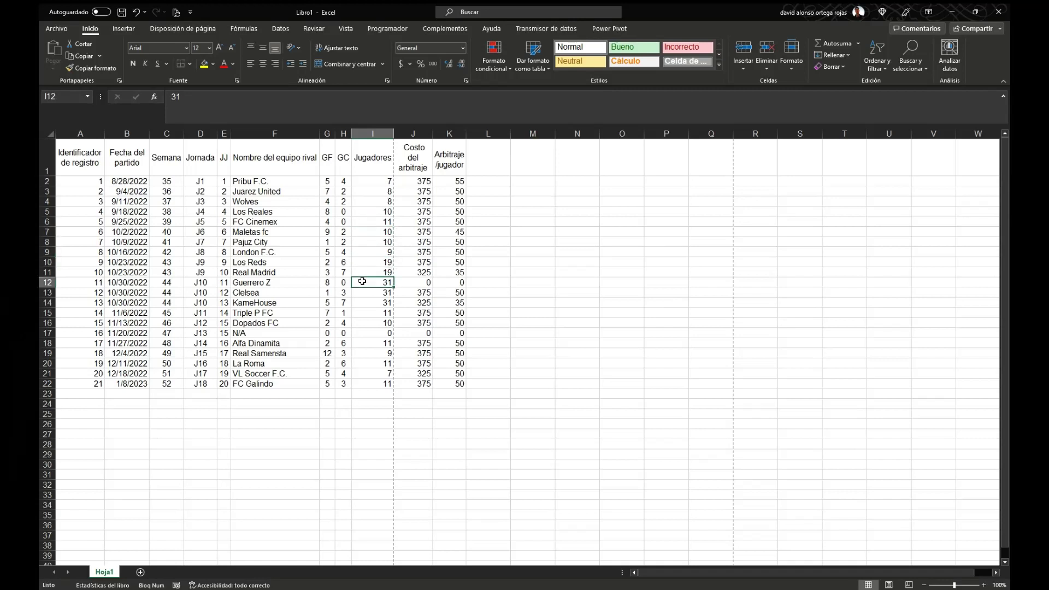
click(364, 260)
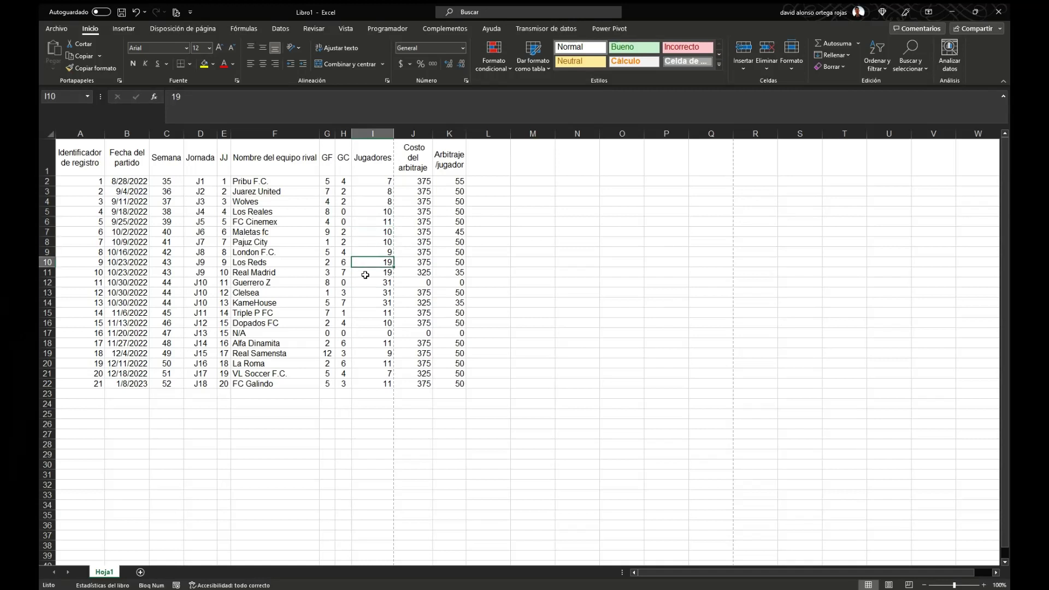
click(365, 273)
click(365, 283)
click(366, 302)
click(365, 283)
click(368, 303)
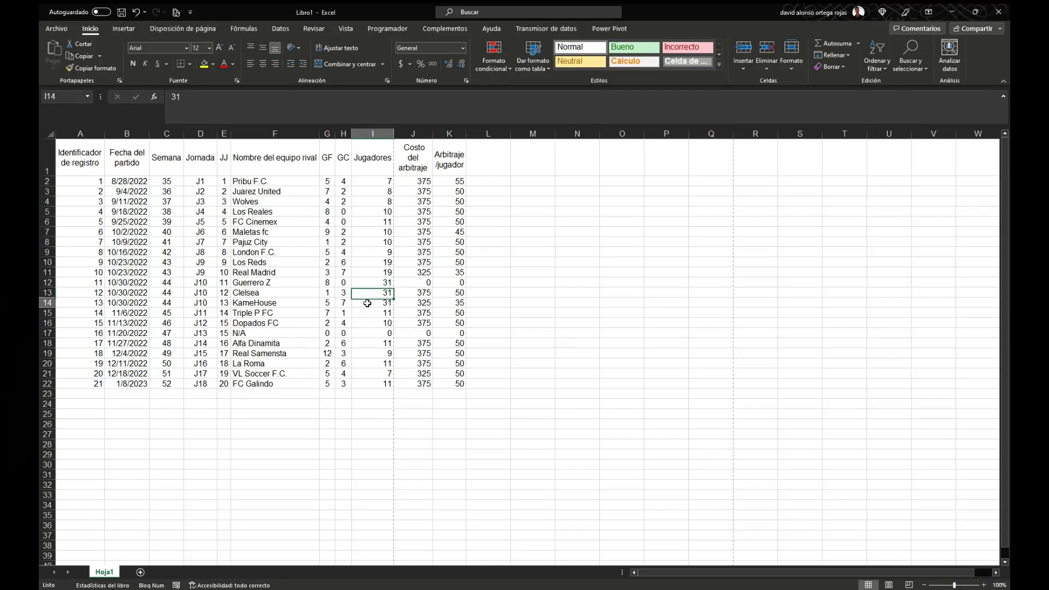
click(368, 284)
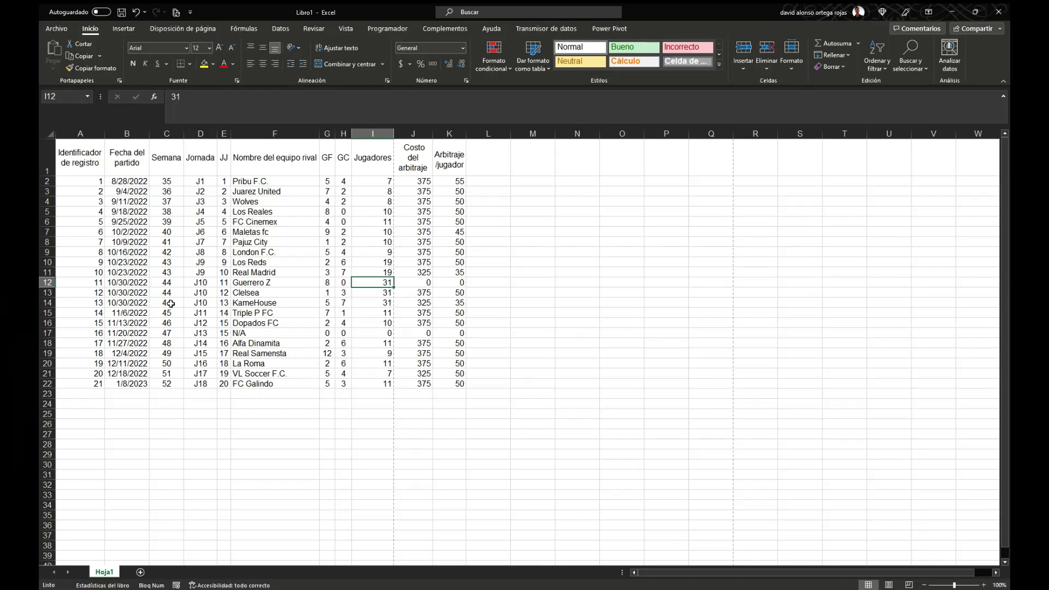
click(367, 302)
click(372, 291)
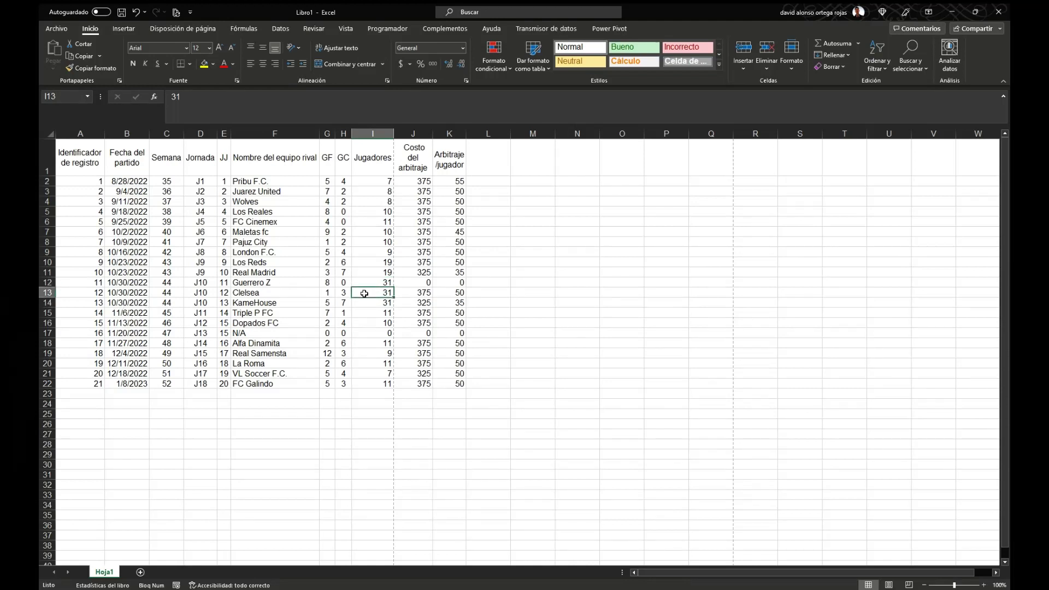
click(364, 299)
click(360, 294)
click(362, 304)
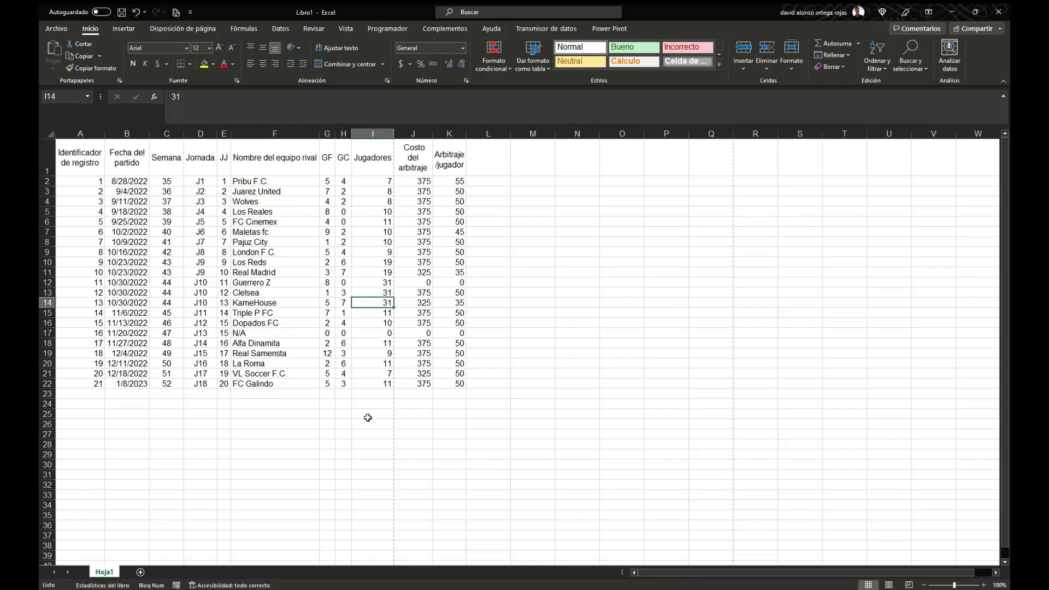
Set the "Jugadores" value to 10 in each of the cells I12, I13 and I14.
click(376, 281)
text(10)
key(Return)
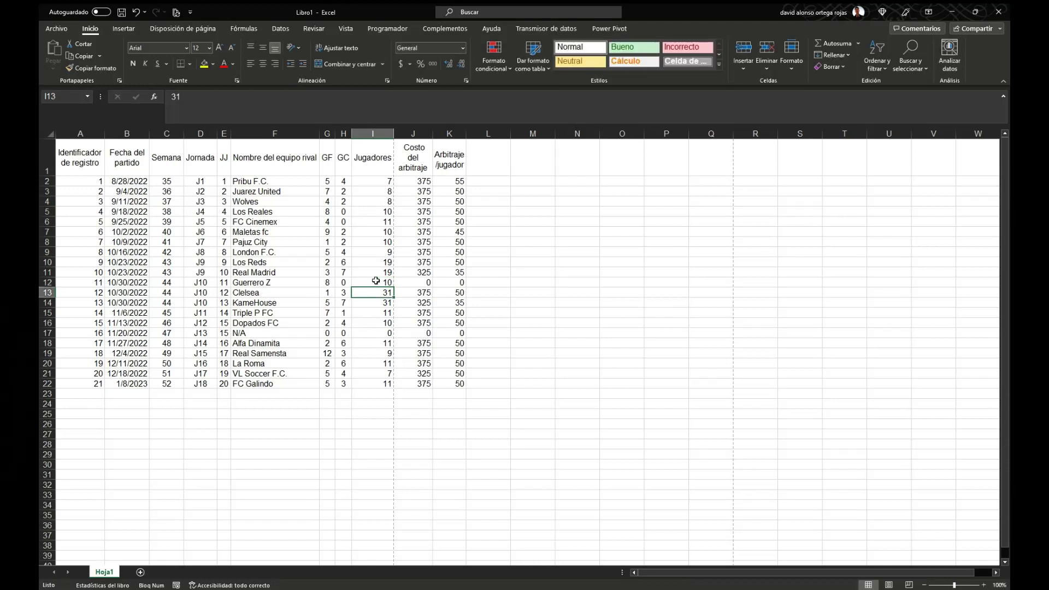
text(101)
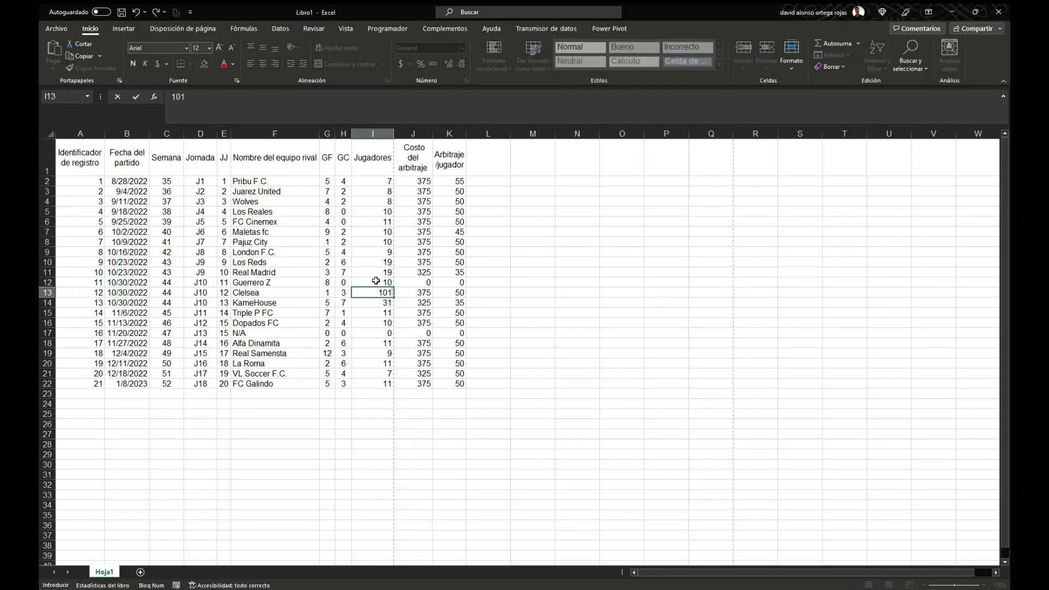
key(Return)
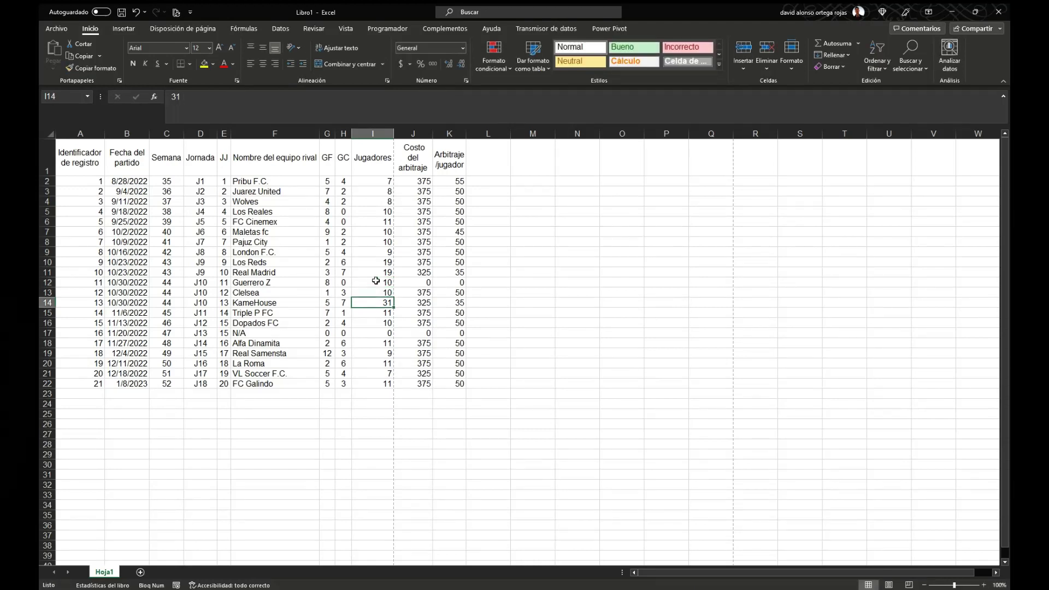
text(10)
key(Return)
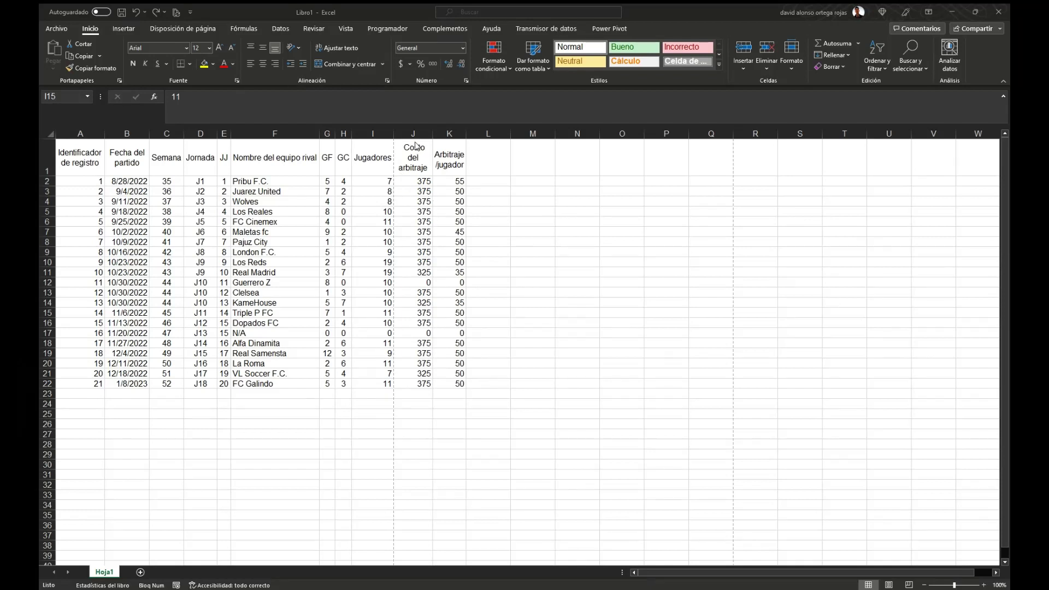
Apply the accounting format (Contabilidad) to the referee cost values in J2:K22, trying the currency format (Moneda) in between.
drag(418, 181, 440, 384)
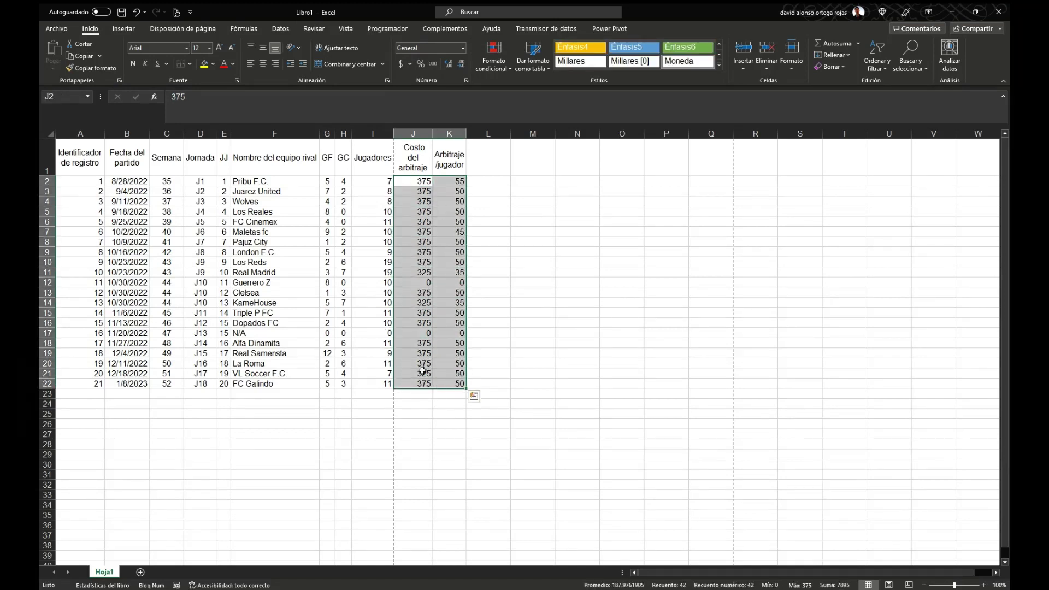
click(402, 64)
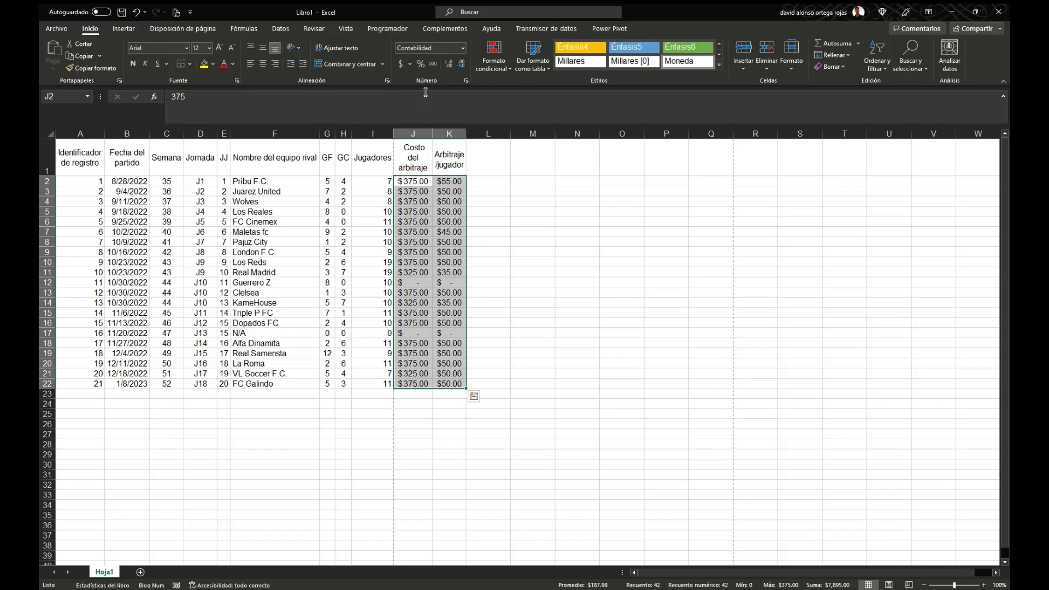
click(463, 48)
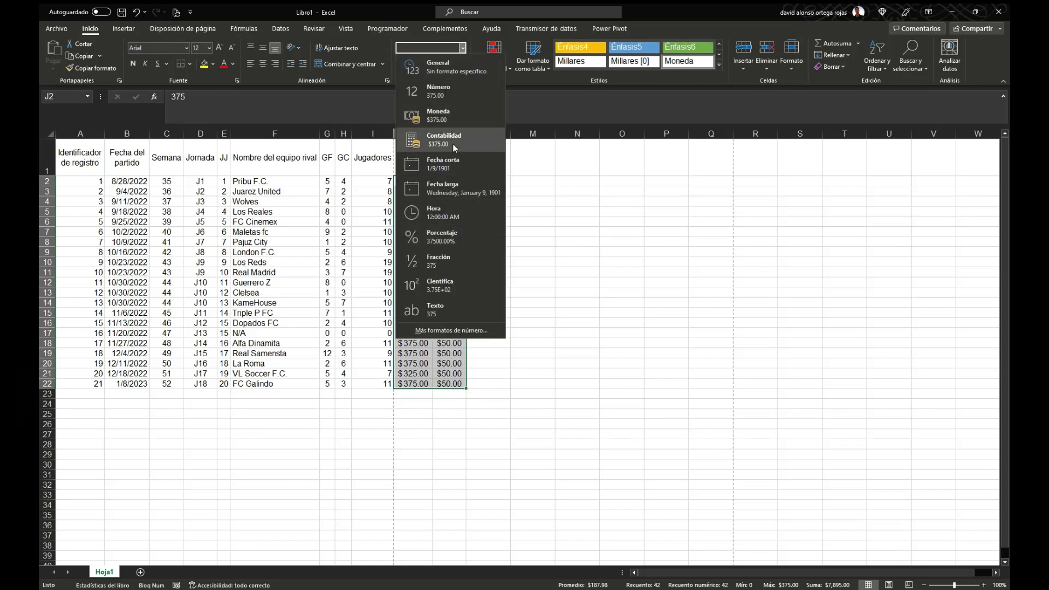
click(454, 114)
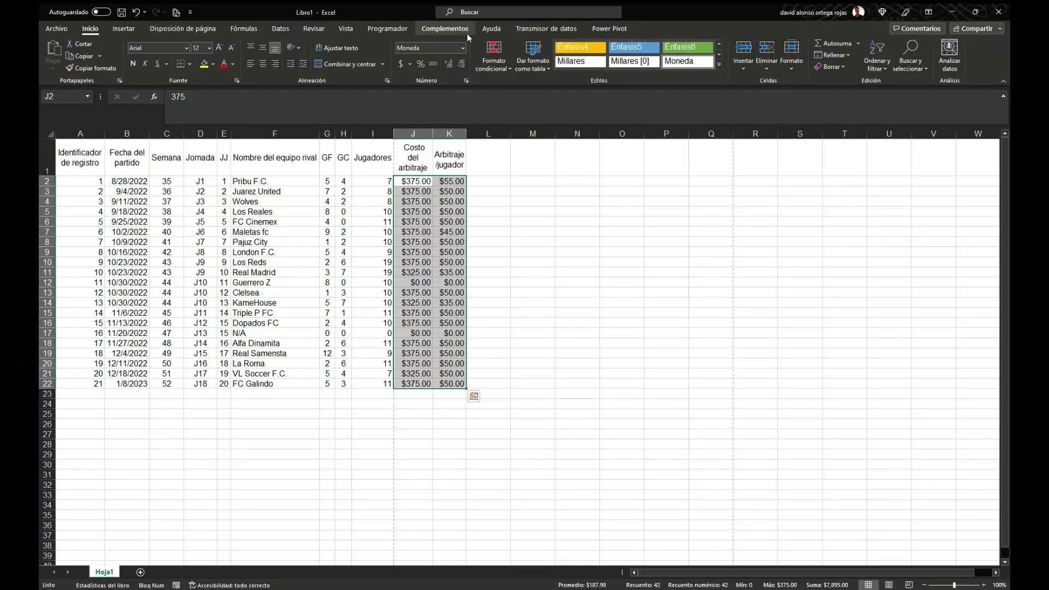
click(466, 47)
click(461, 139)
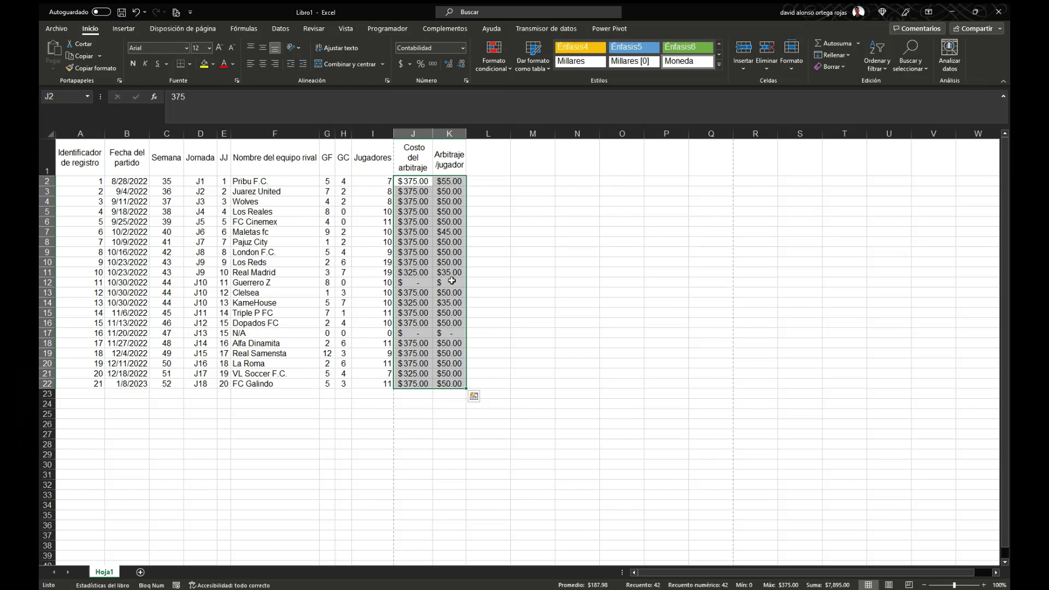
Check the detailed accounting format options for J2:K22, including the symbol choices, and keep 2 decimal places with the $ symbol.
click(462, 48)
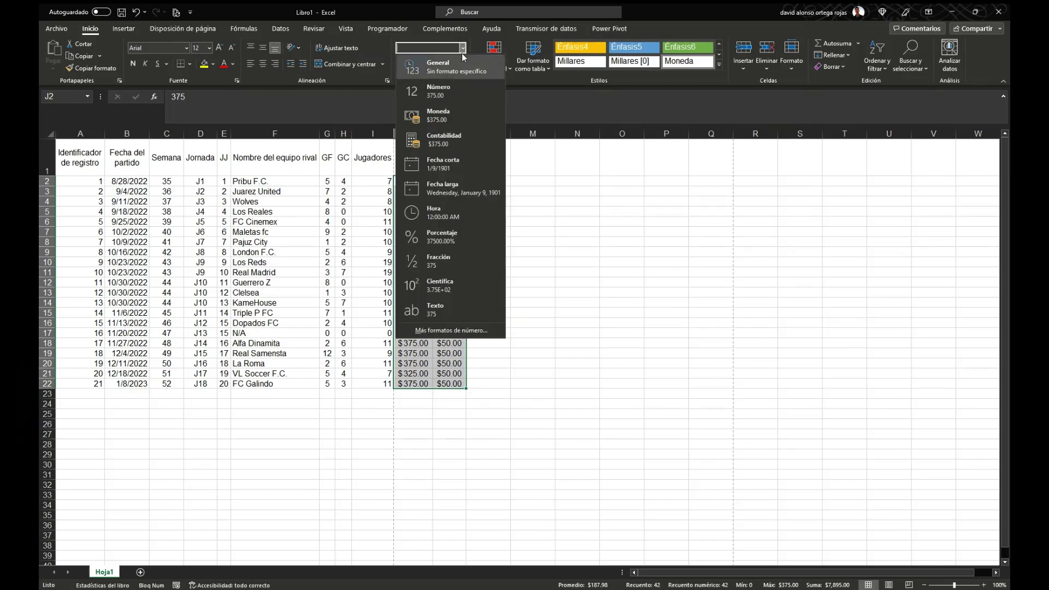
click(448, 331)
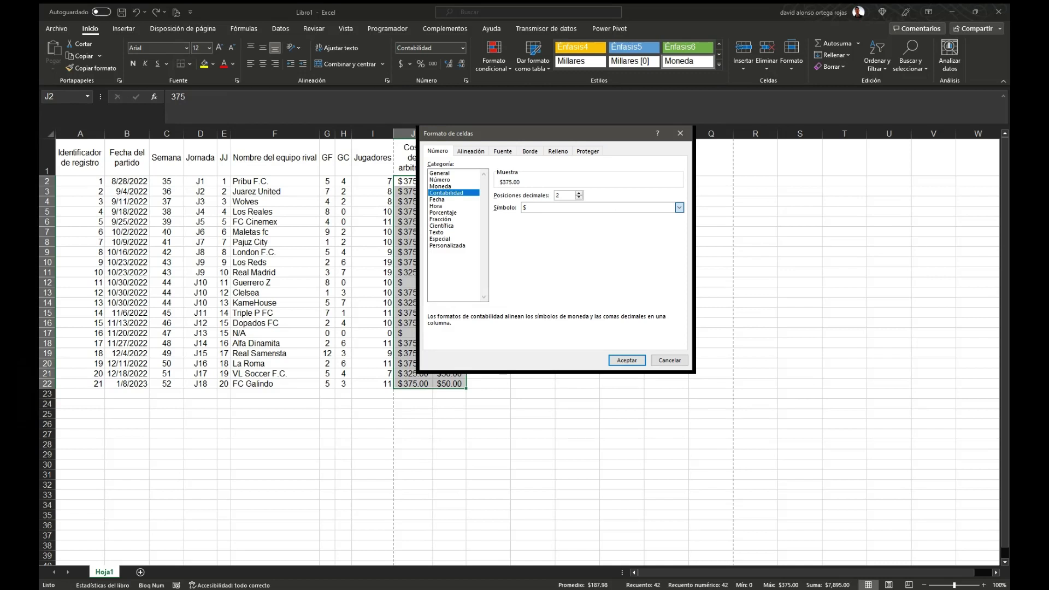
click(679, 207)
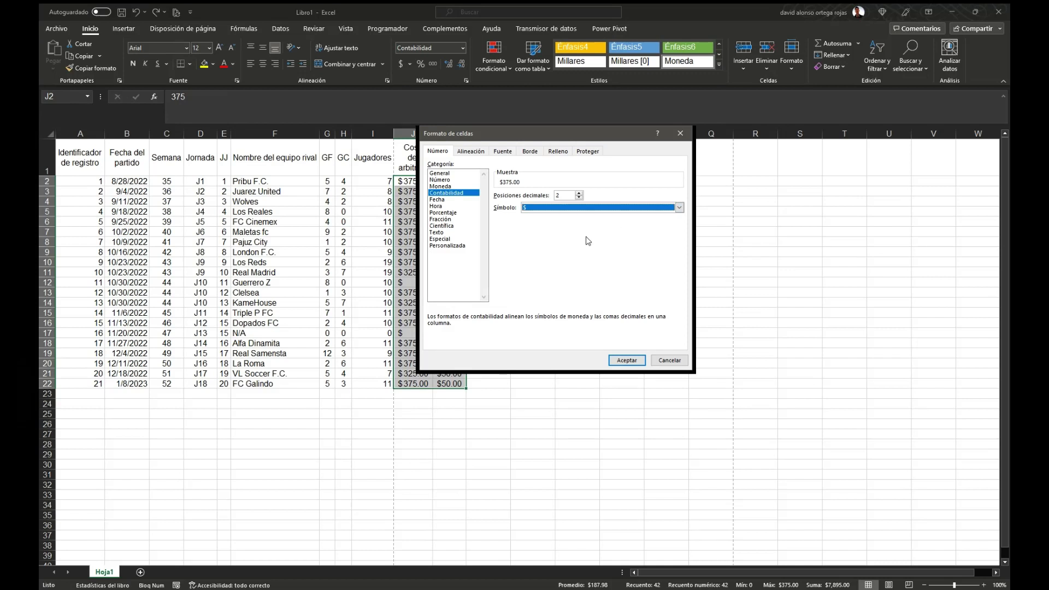
click(626, 360)
click(428, 190)
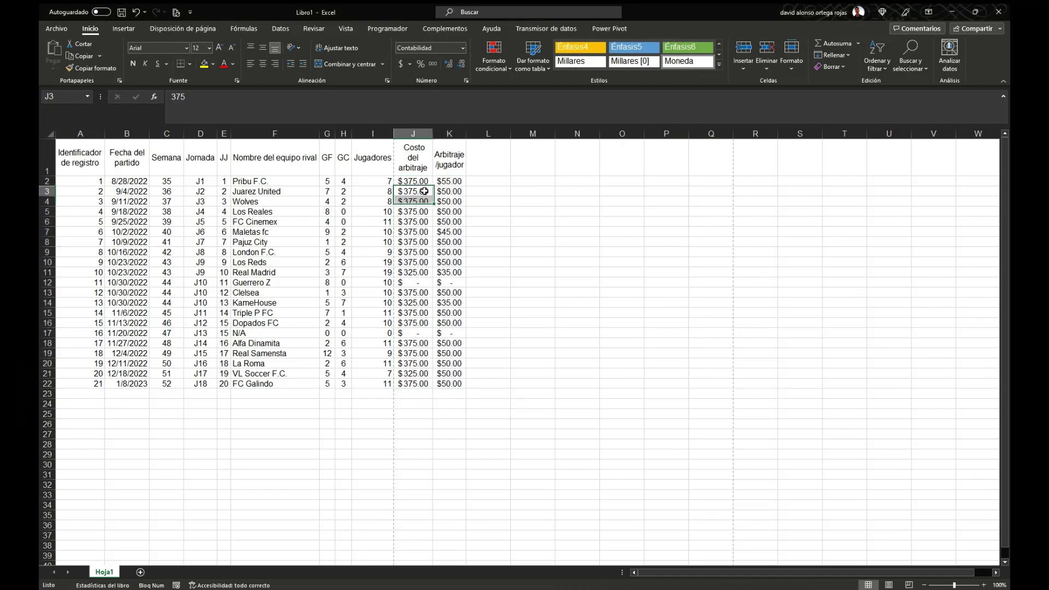
click(378, 189)
key(Down)
key(Down)
key(Down)
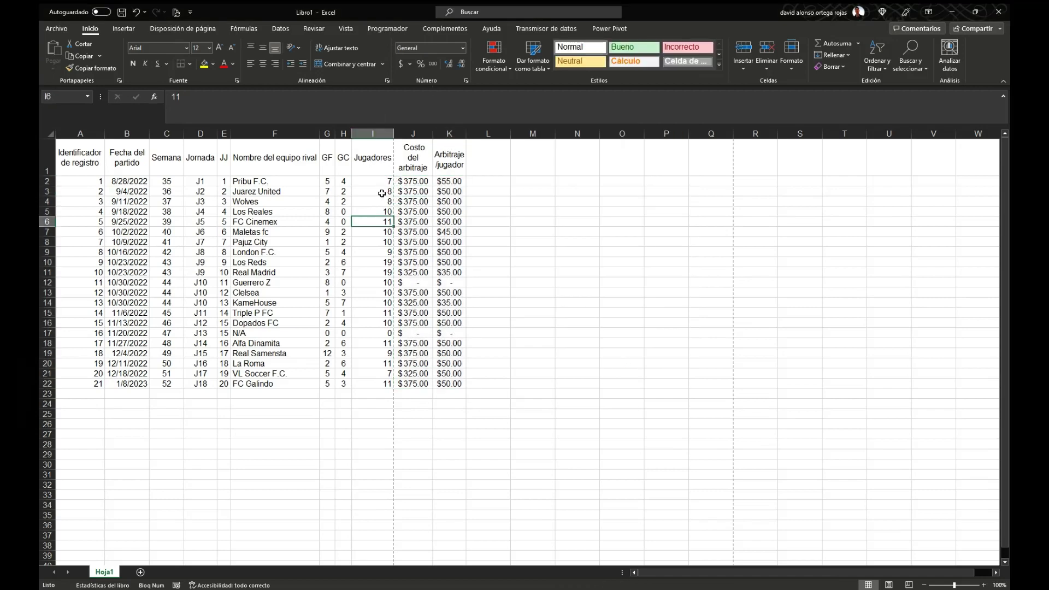
click(382, 182)
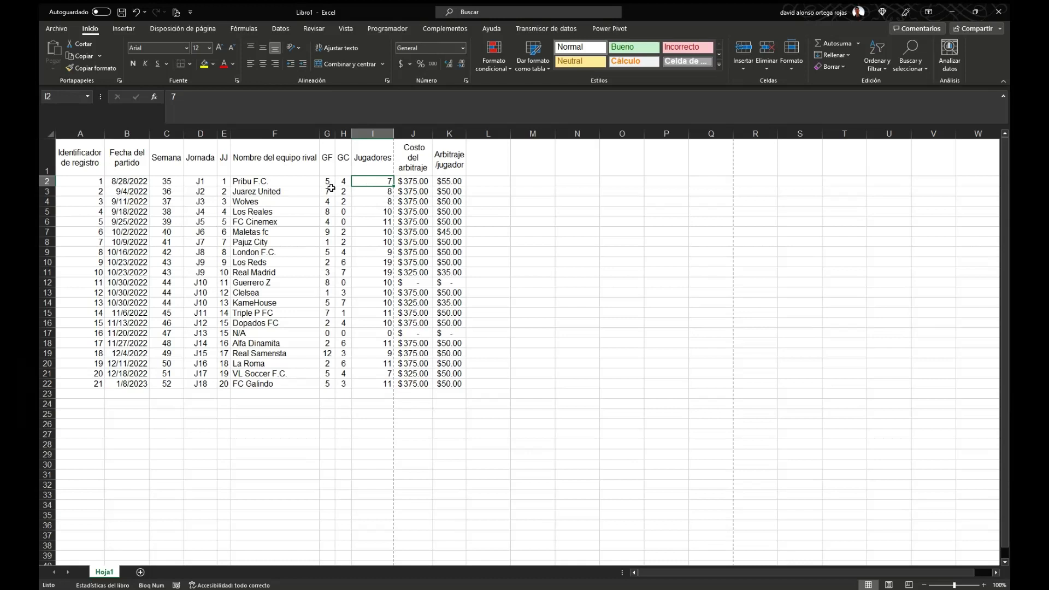
click(327, 252)
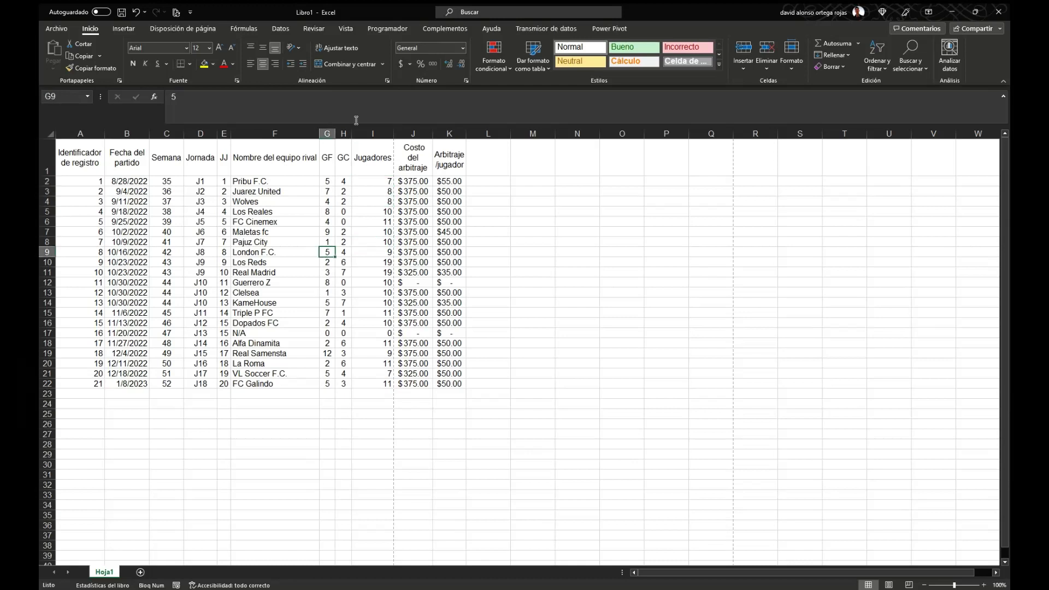
Format the "GF", "GC" and "Jugadores" values in G2:I22 as numbers (Número) without decimals and center them horizontally.
drag(327, 183, 383, 384)
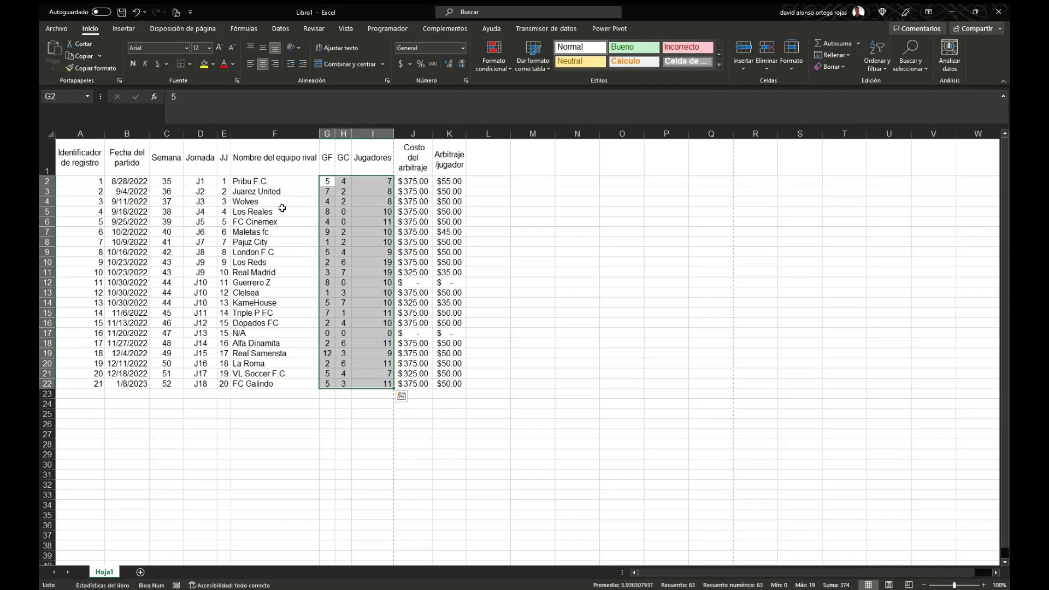
click(463, 48)
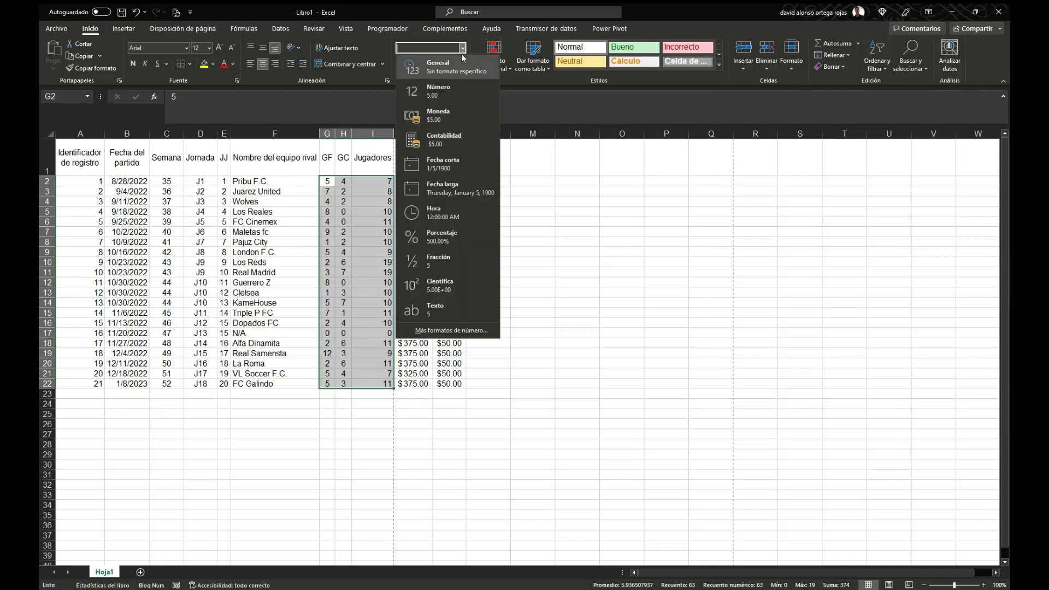
click(458, 92)
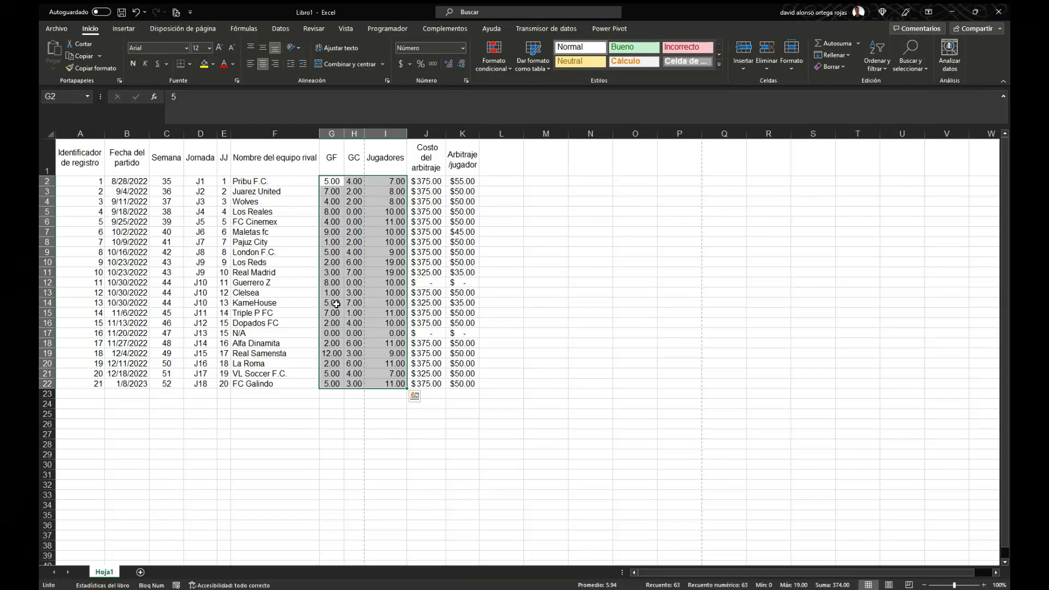
click(462, 64)
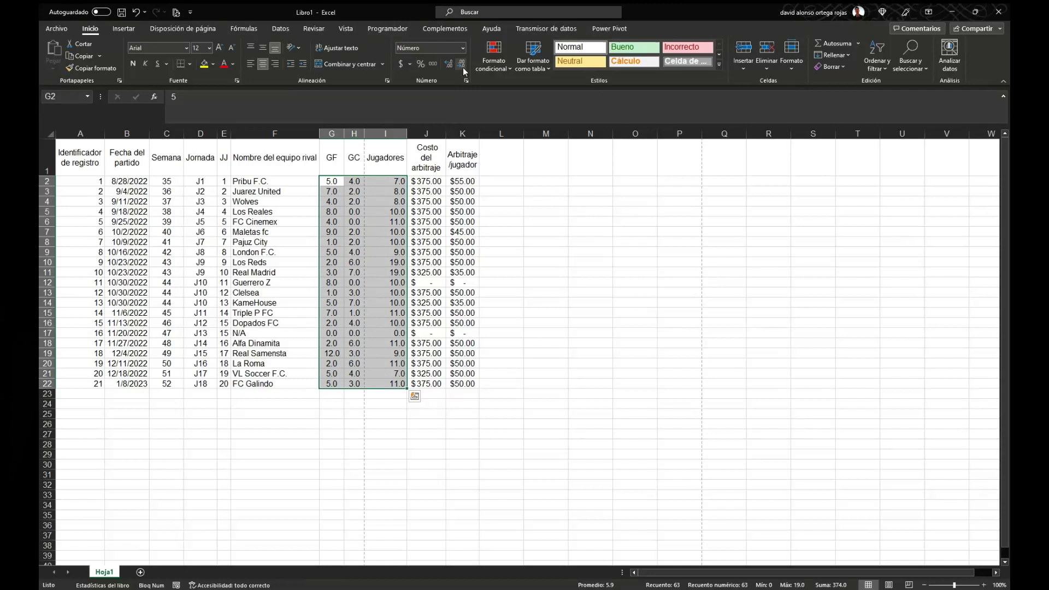
click(463, 67)
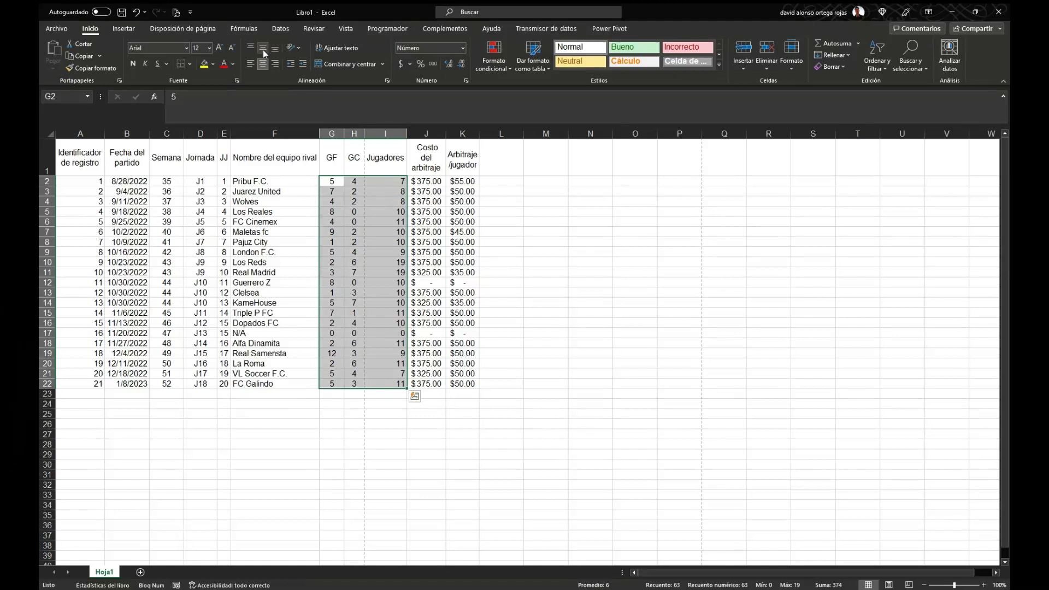
click(262, 63)
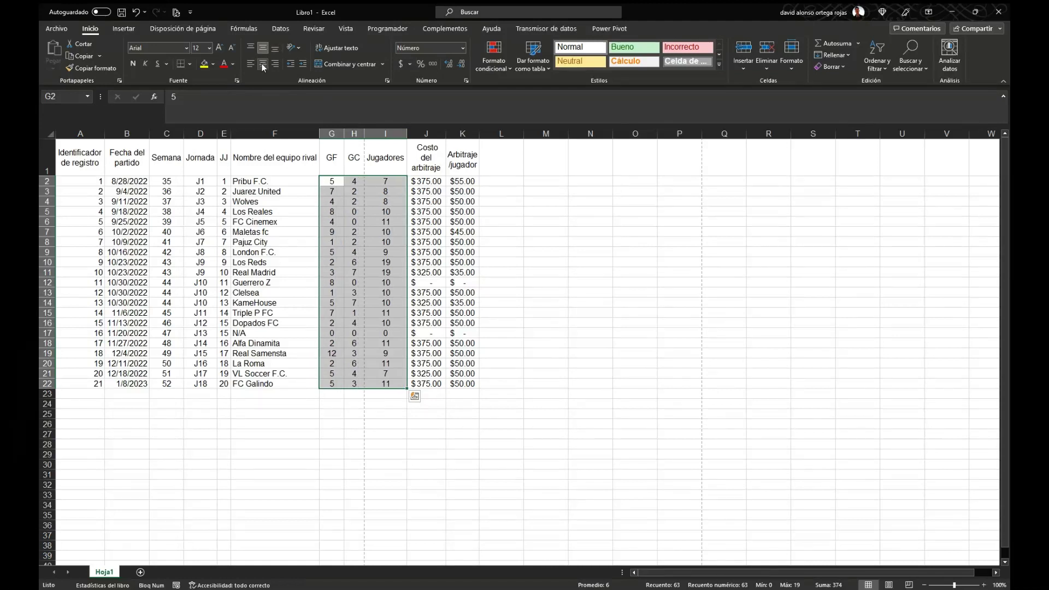
click(647, 248)
click(432, 251)
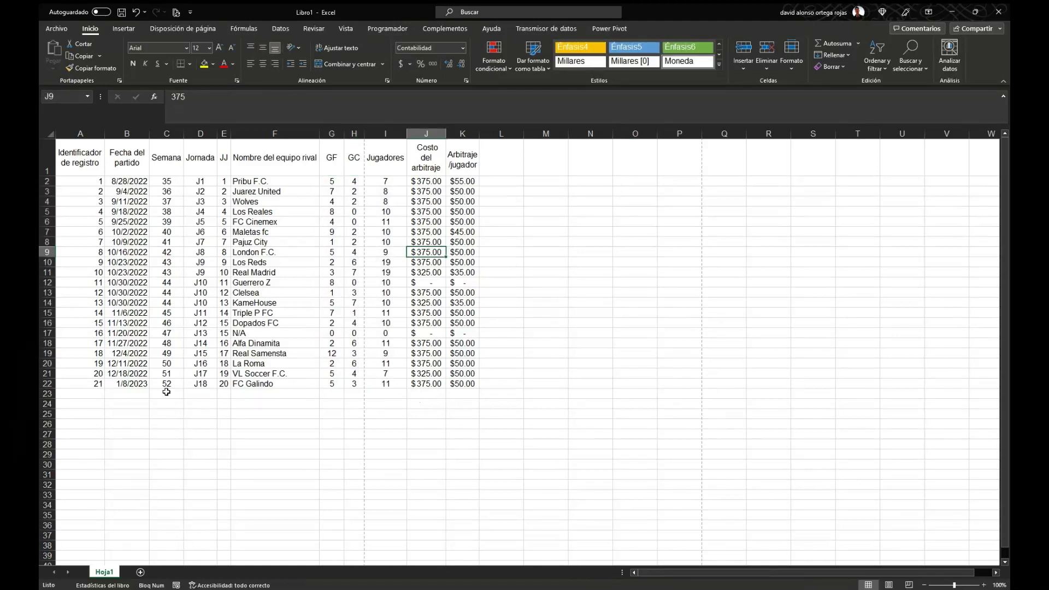
click(168, 370)
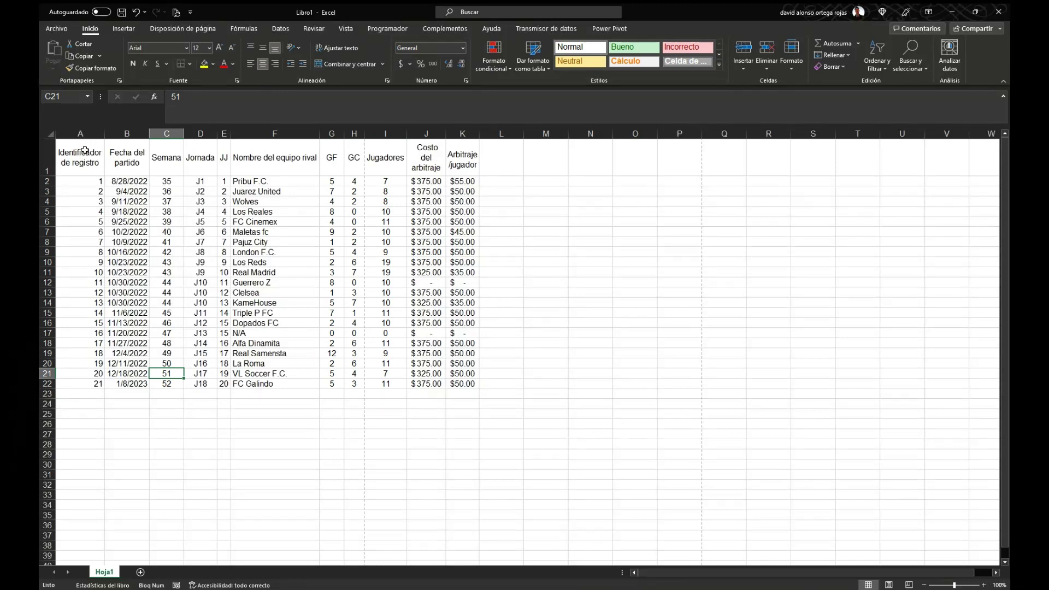
Format the range A1:K22 as a table with headers, using the green style with a solid header row from the light (Claro) group.
drag(84, 151, 473, 384)
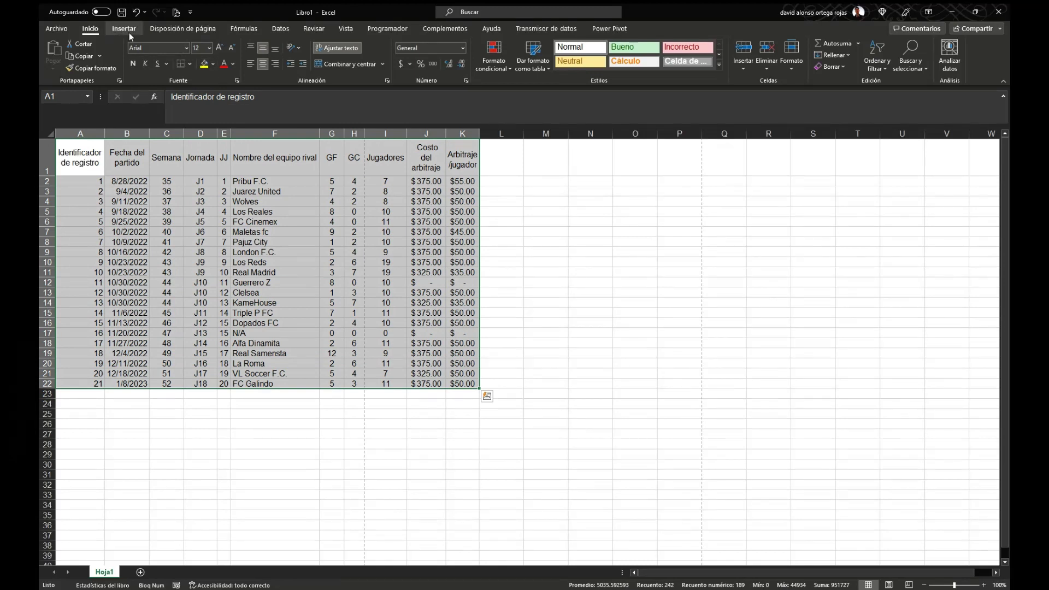
click(548, 68)
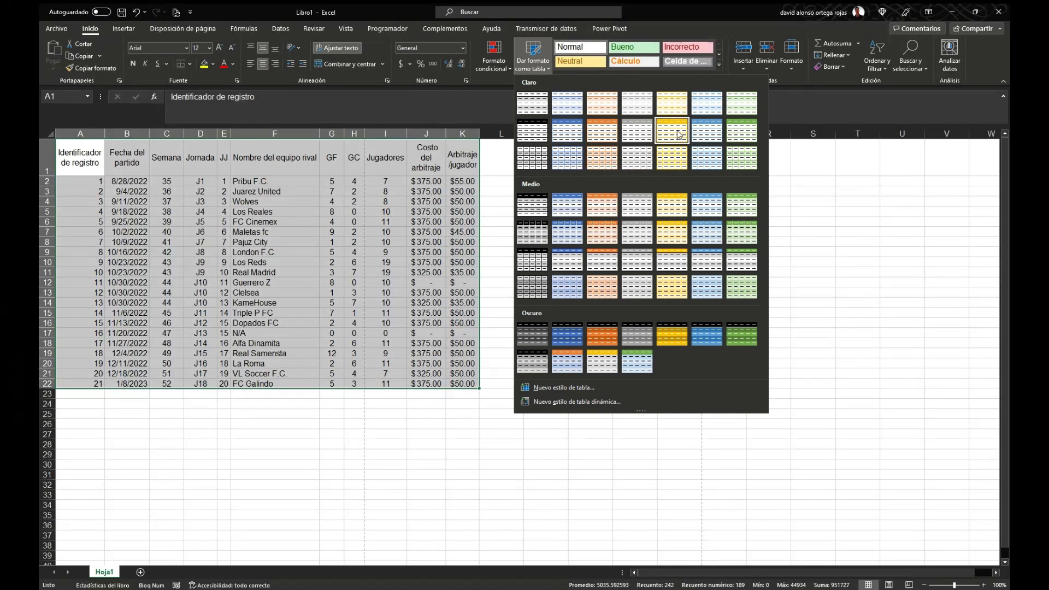
click(741, 131)
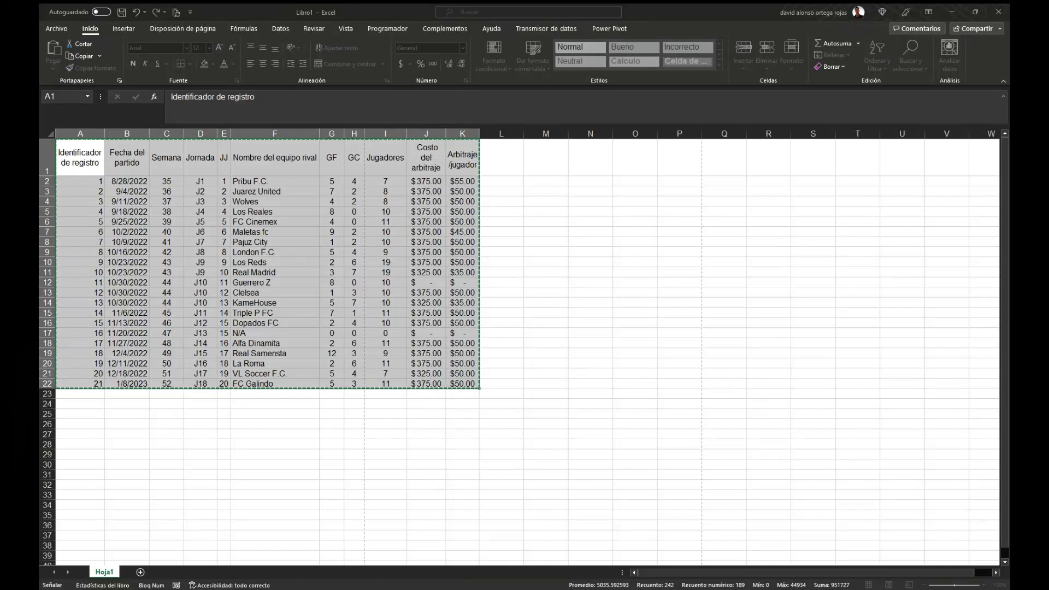
key(Escape)
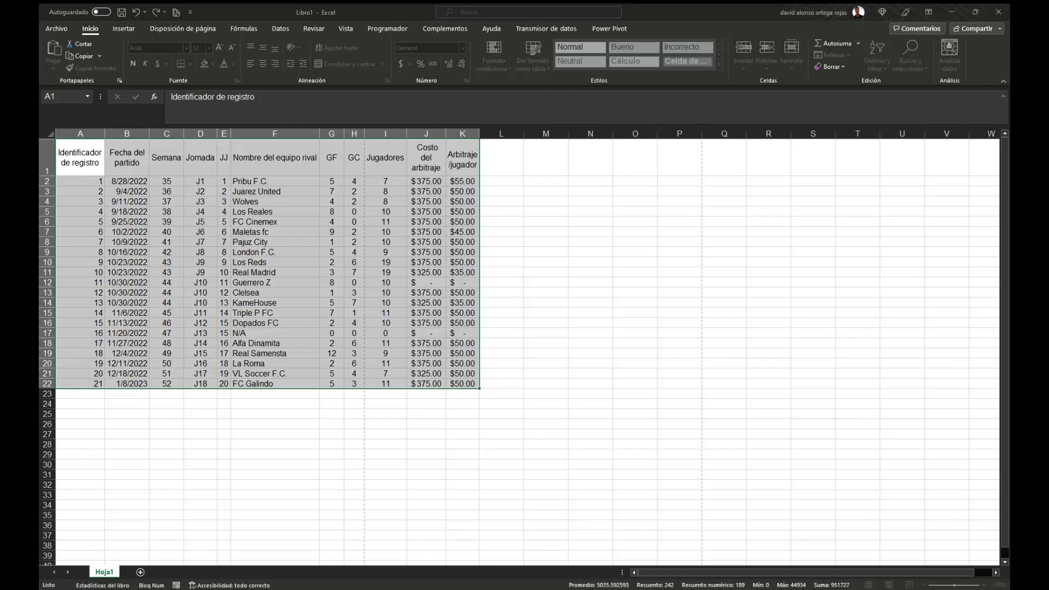
key(ctrl+t)
key(Return)
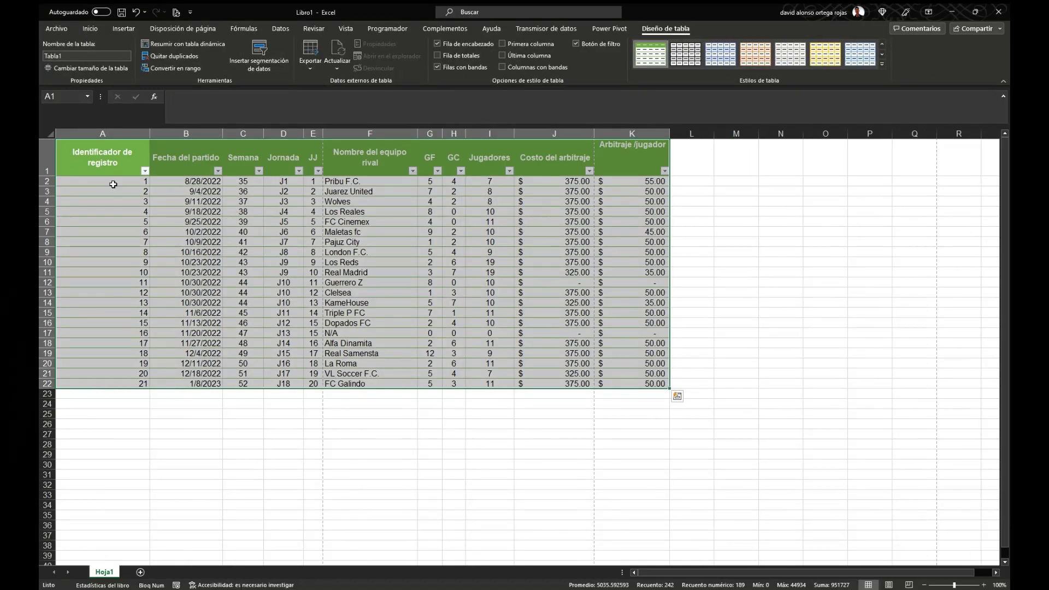
Give columns A to K one equal, compact width that still shows the dates and amounts, trying the column autofit first.
double_click(150, 135)
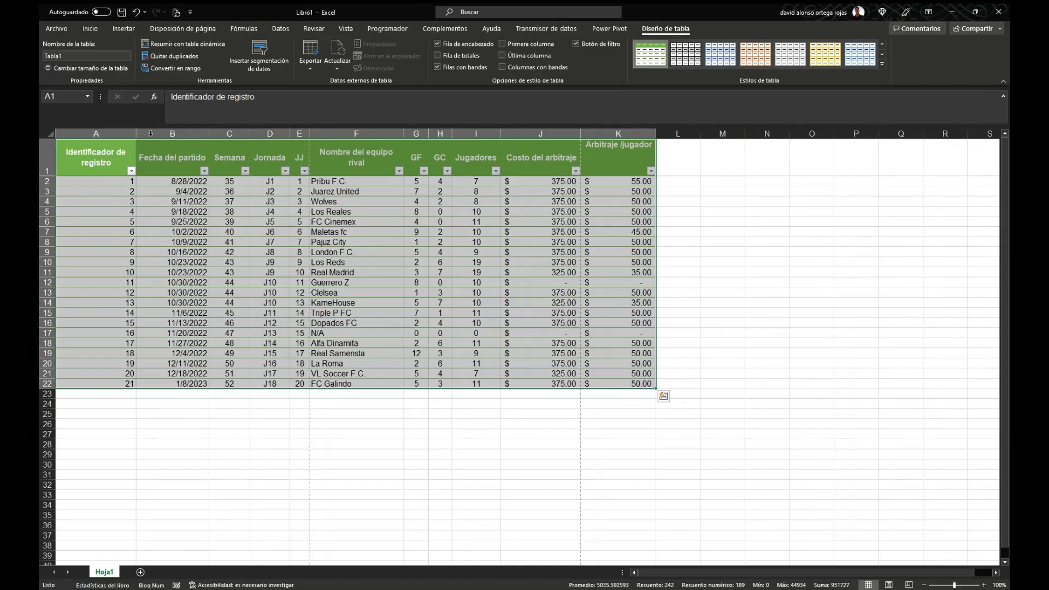
drag(136, 135, 601, 135)
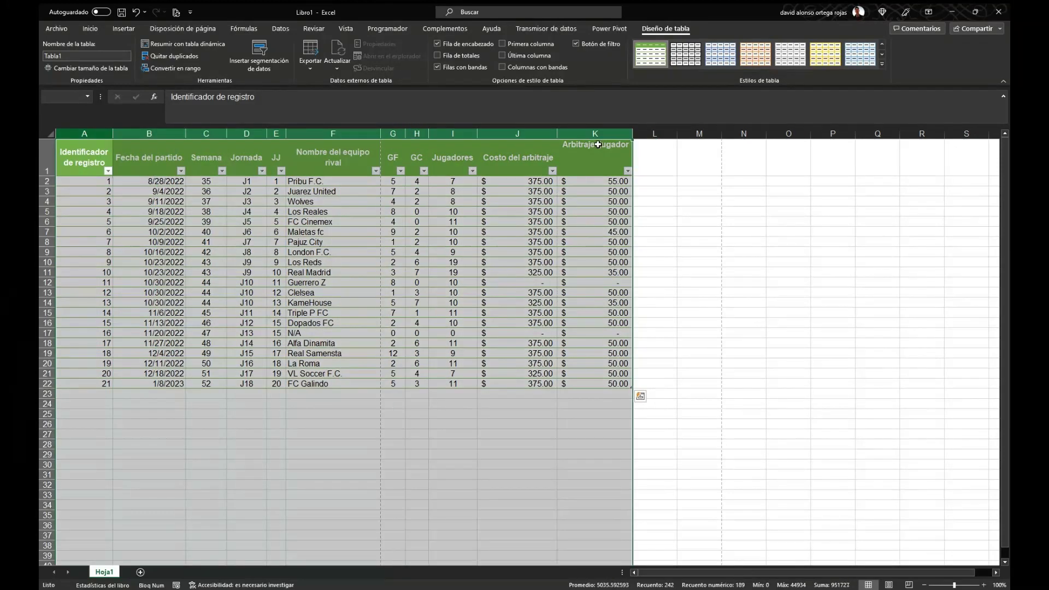
click(90, 29)
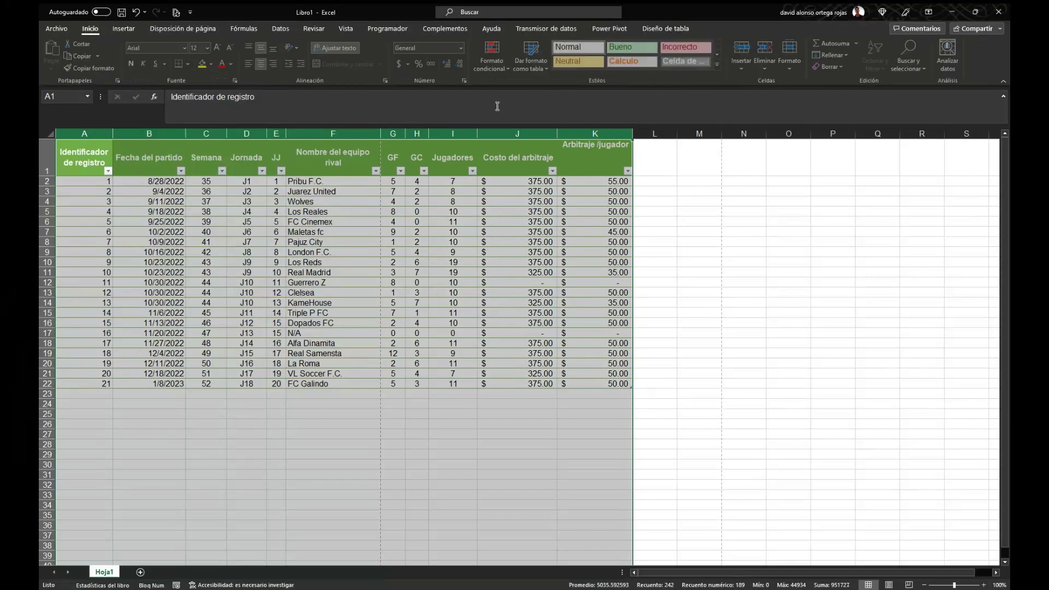
click(794, 68)
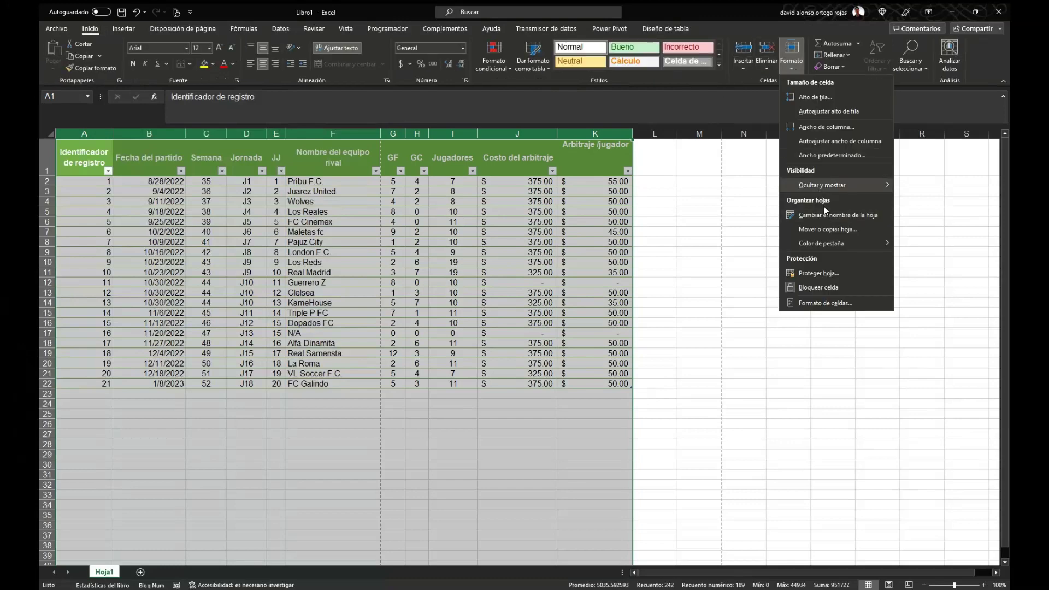
click(837, 142)
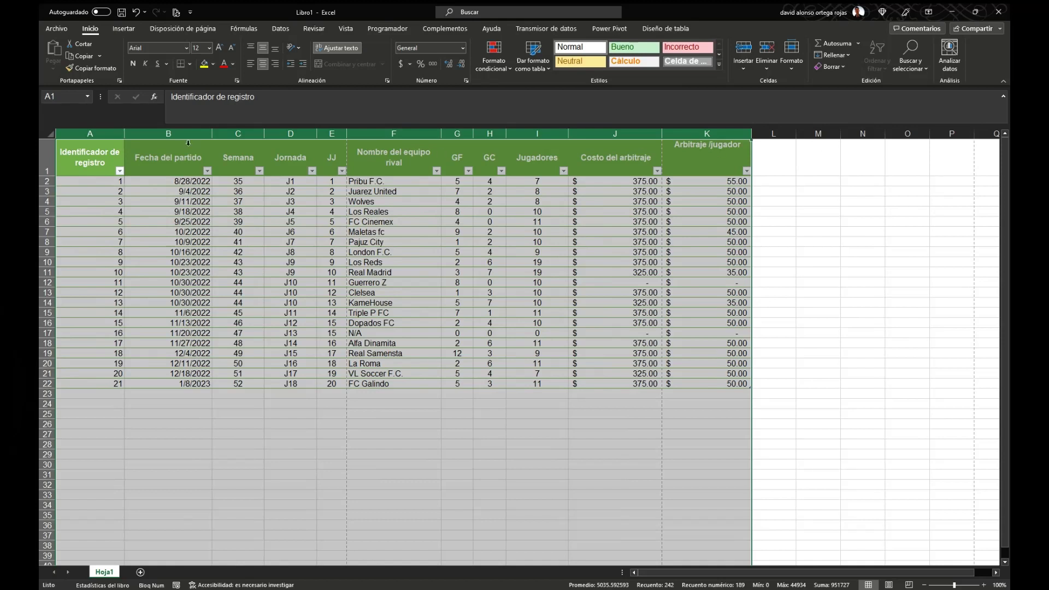
key(ctrl+z)
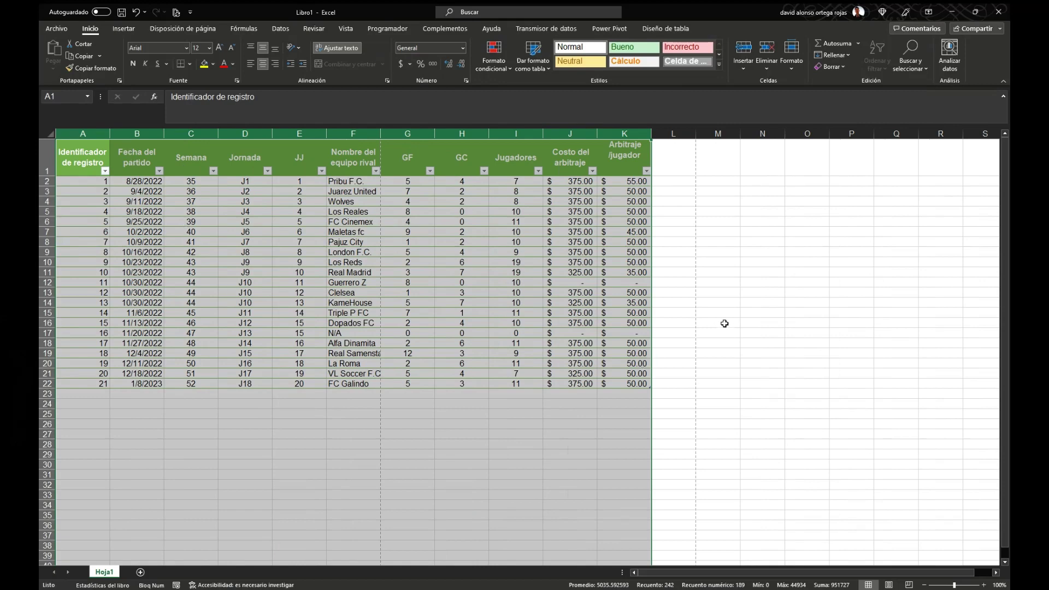
drag(435, 134, 418, 134)
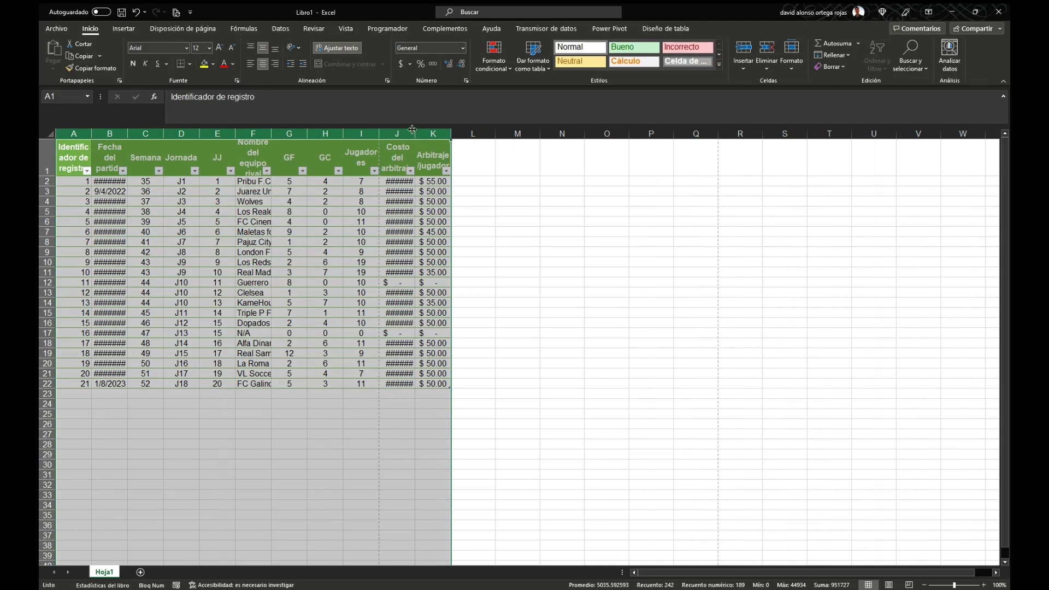
drag(416, 133, 425, 133)
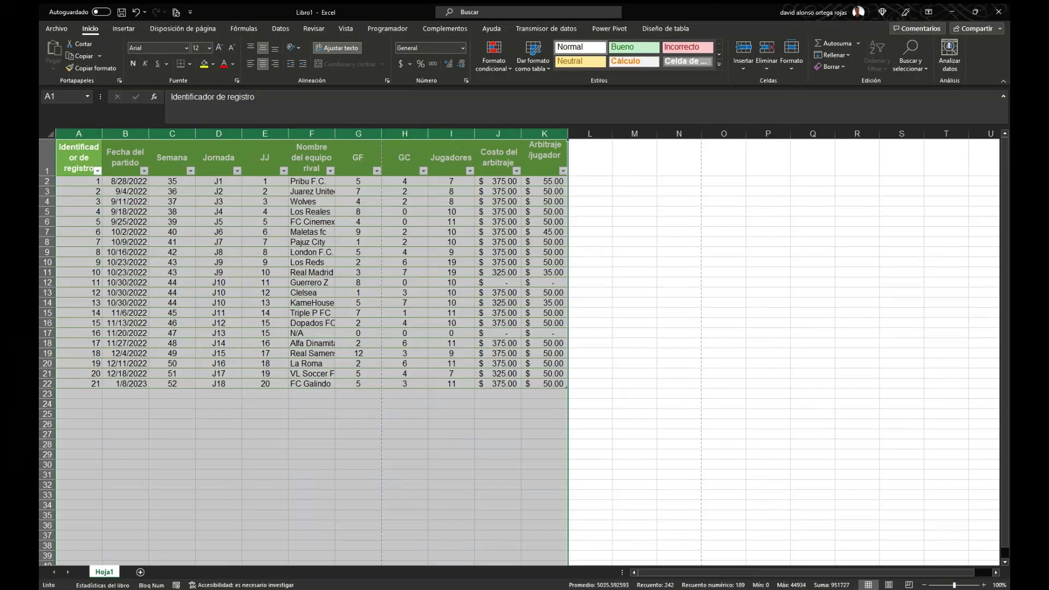
Narrow the "GF" and "GC" columns equally and fit the "Nombre del equipo rival" column to its team names.
drag(357, 134, 404, 133)
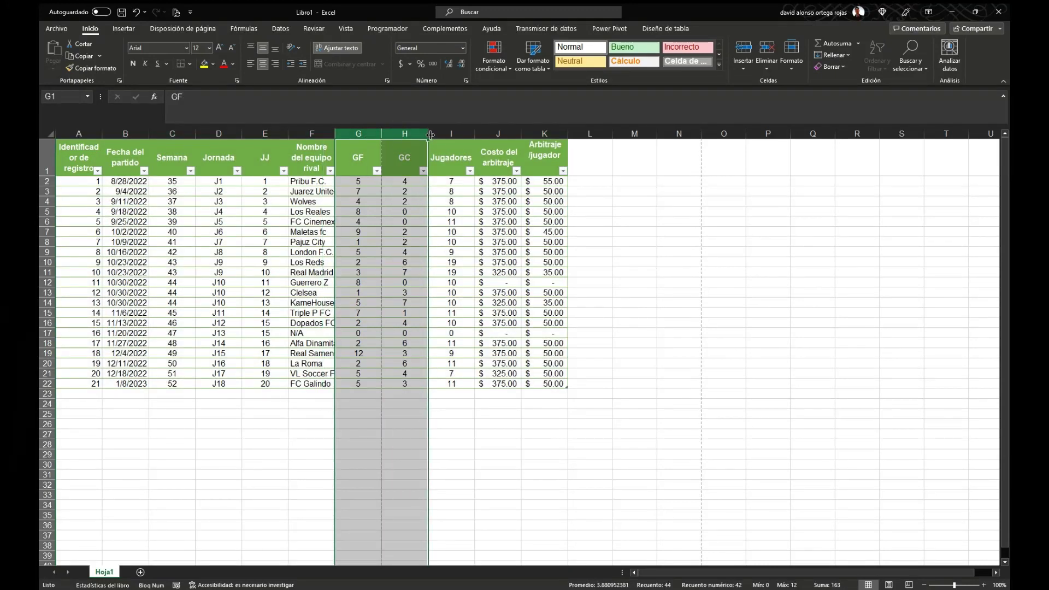
drag(430, 135, 386, 135)
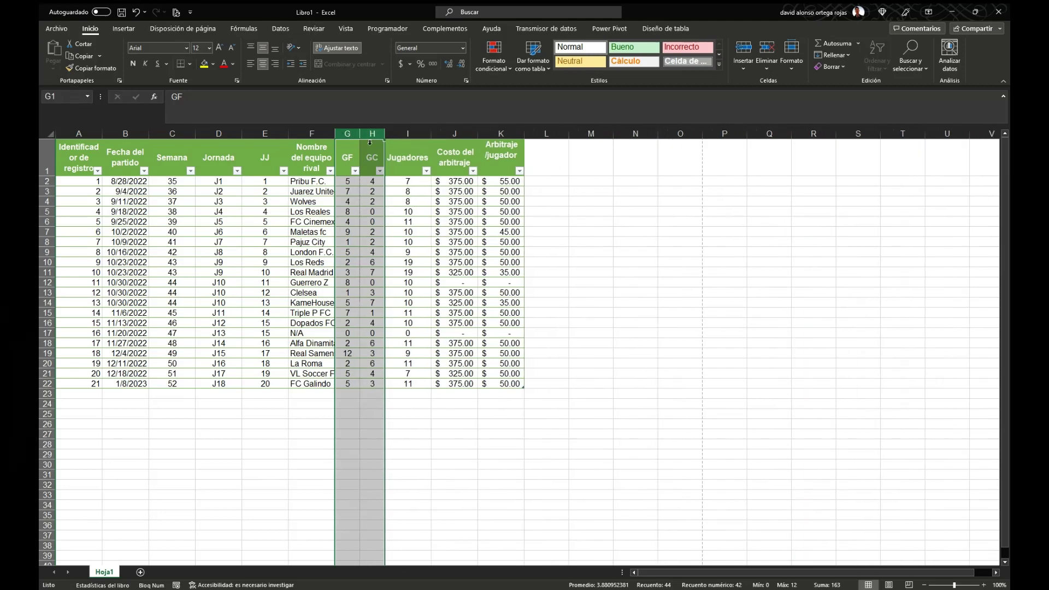
click(328, 134)
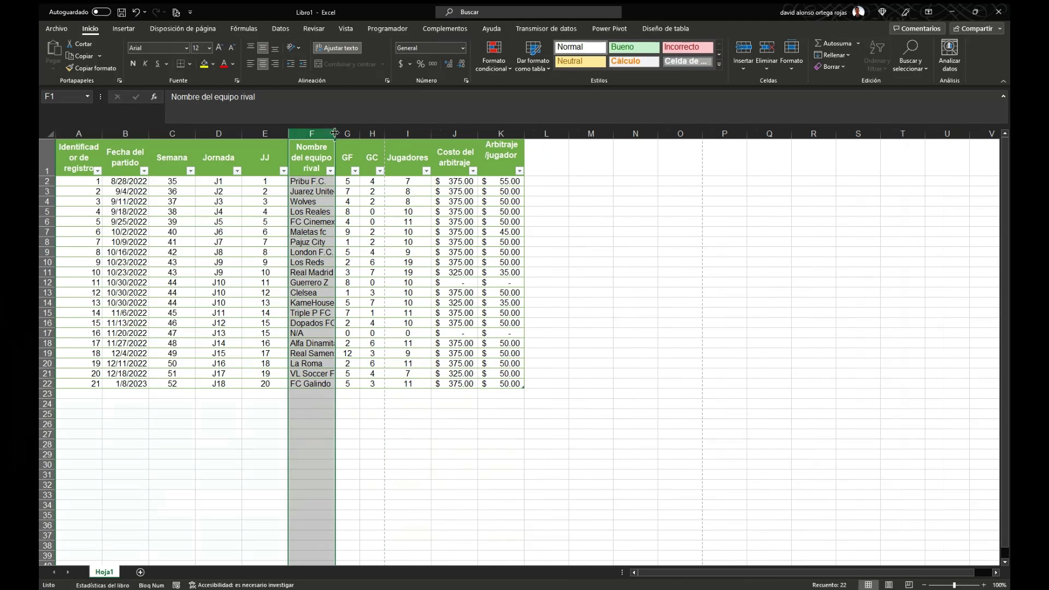
drag(335, 134, 349, 132)
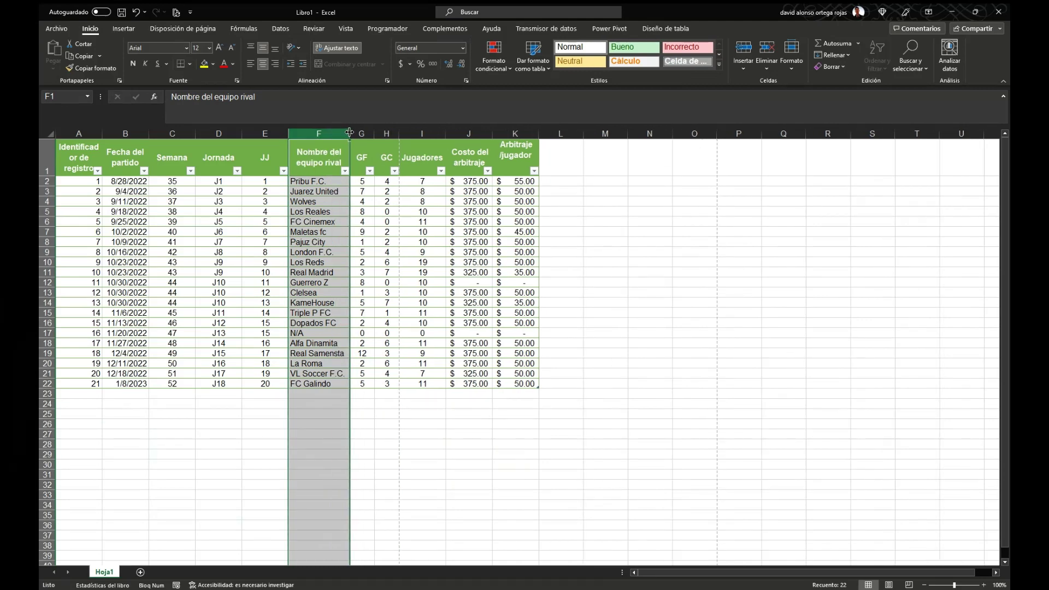
double_click(349, 133)
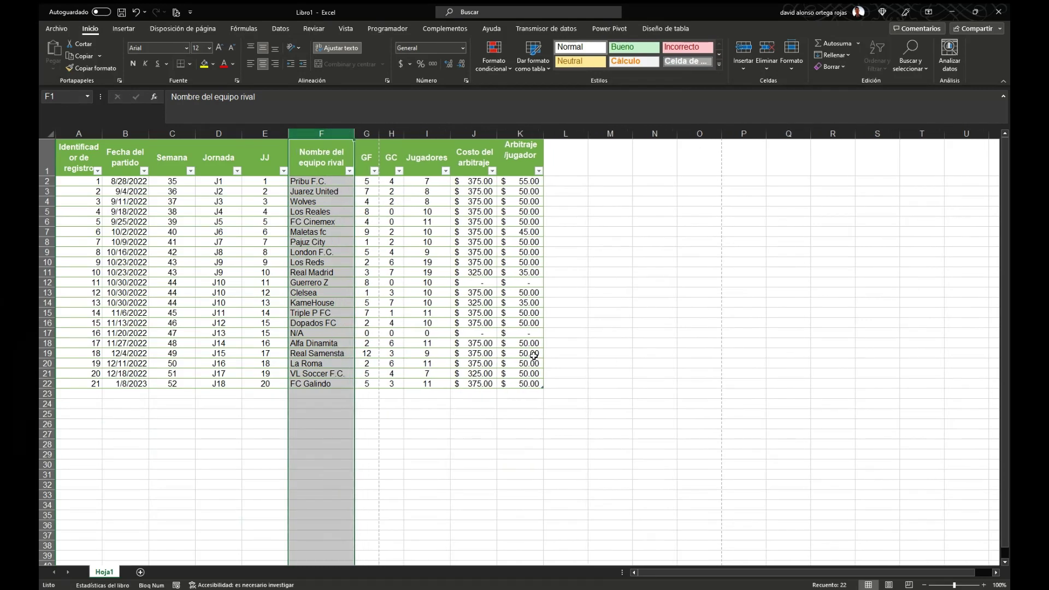
click(672, 355)
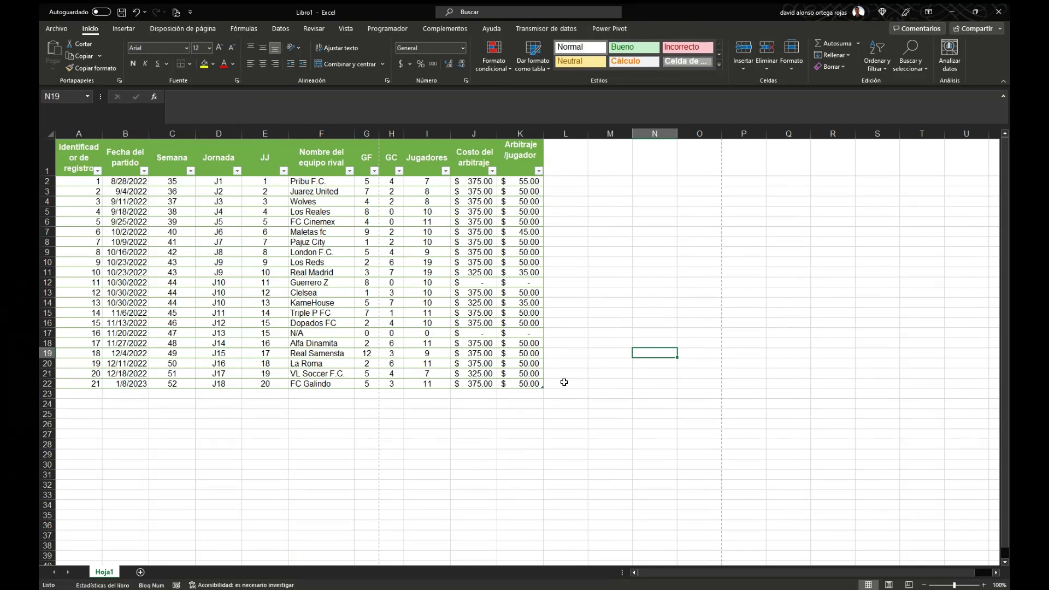
Delete row 17, the 11/20/2022 record whose rival team is "N/A".
click(330, 373)
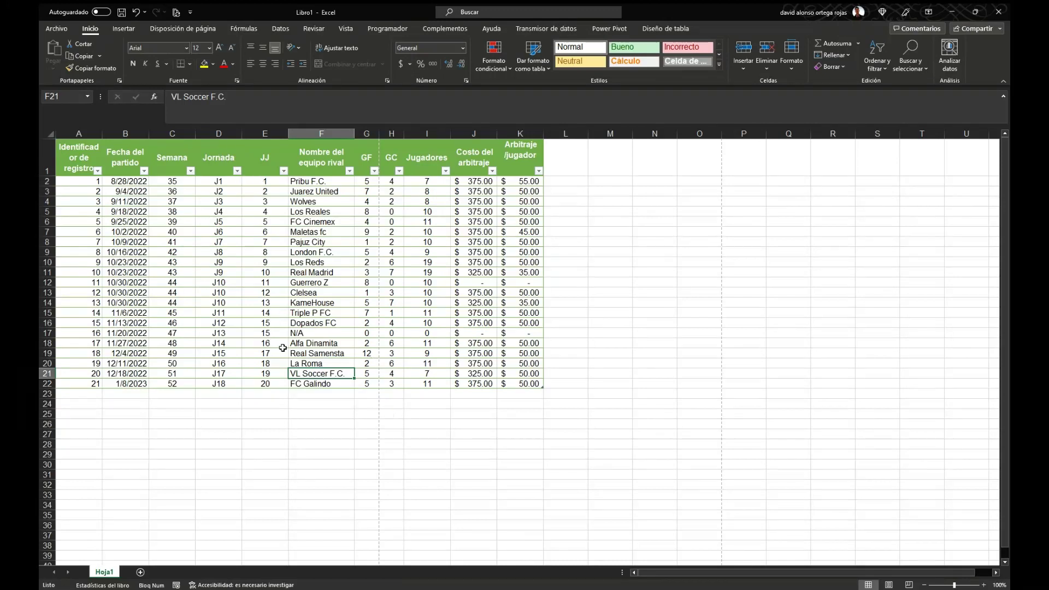
click(321, 333)
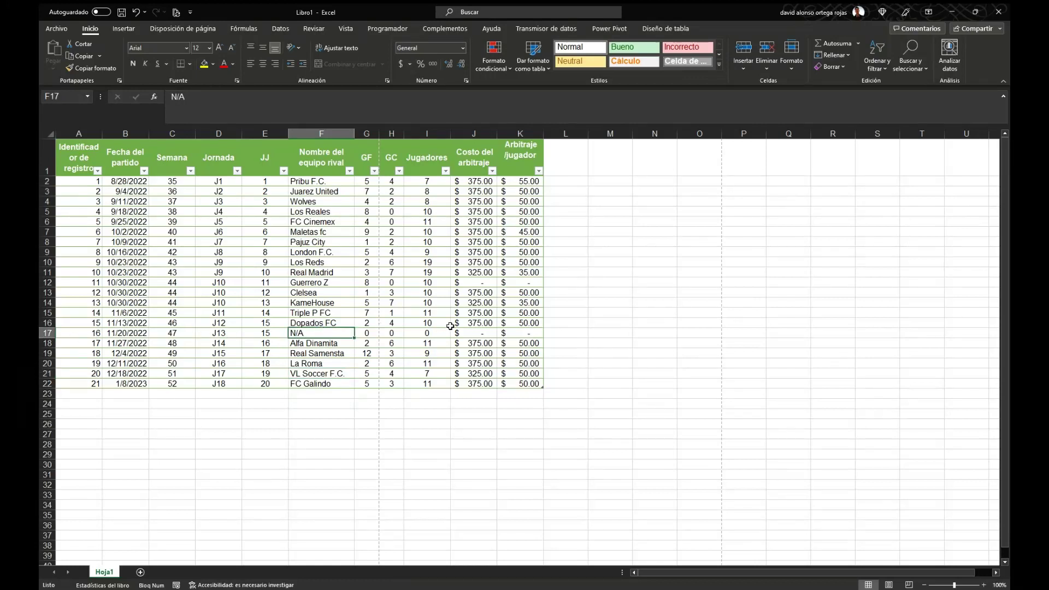
click(43, 332)
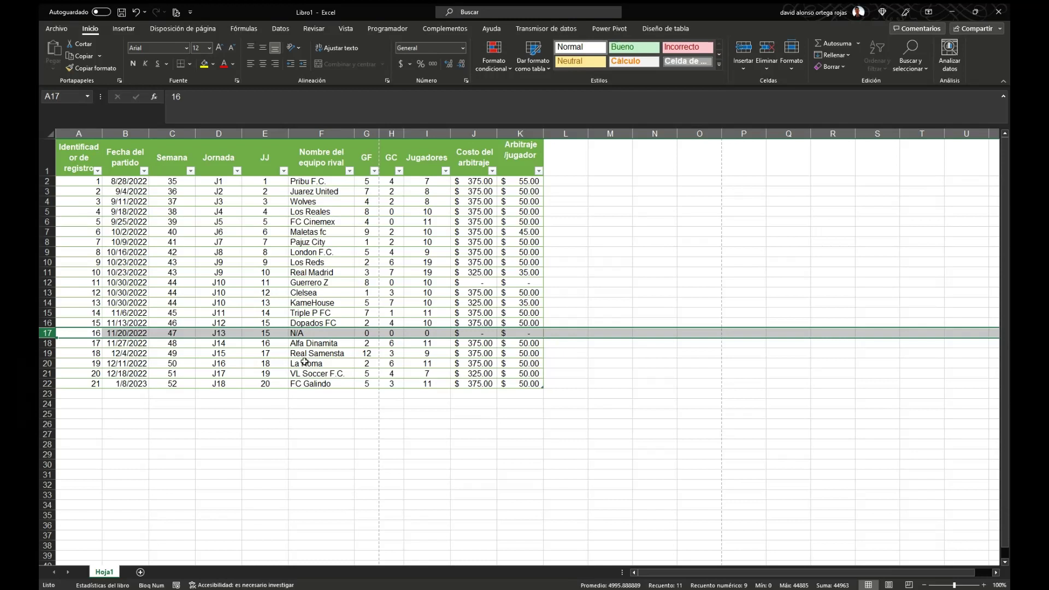
click(779, 47)
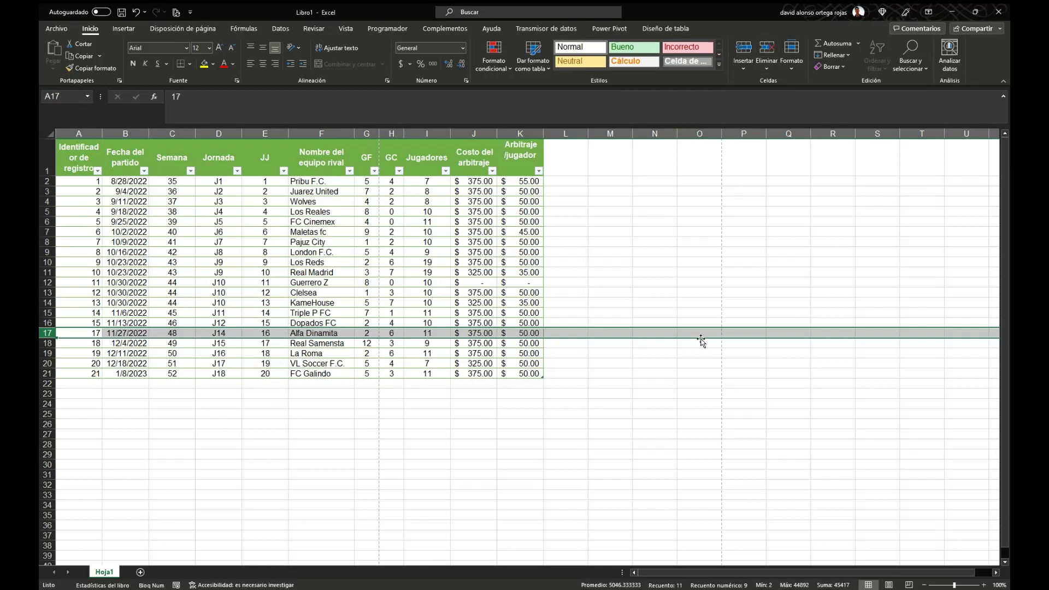
click(313, 386)
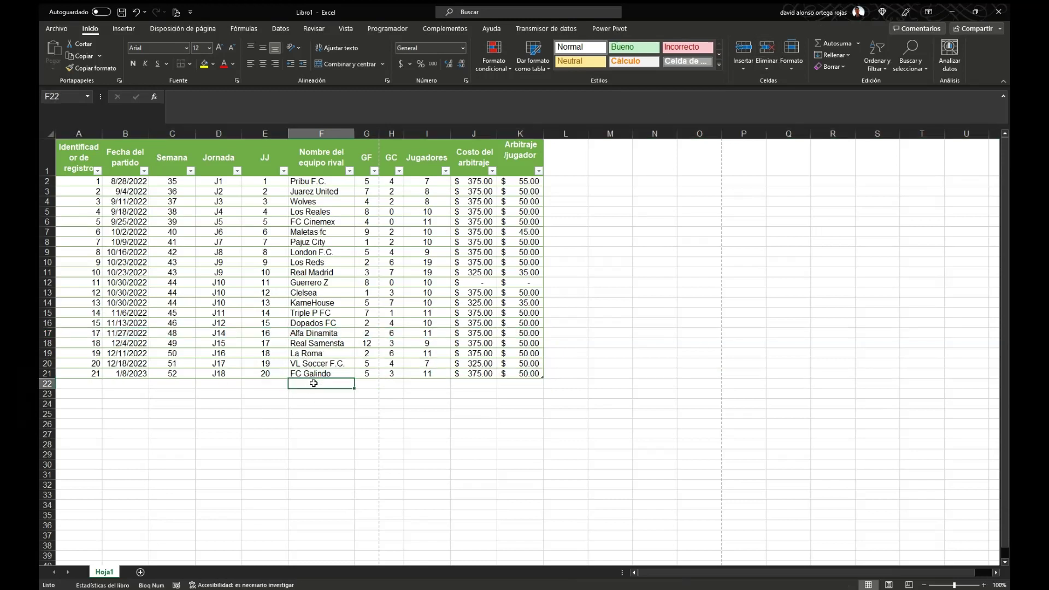
click(155, 383)
click(133, 385)
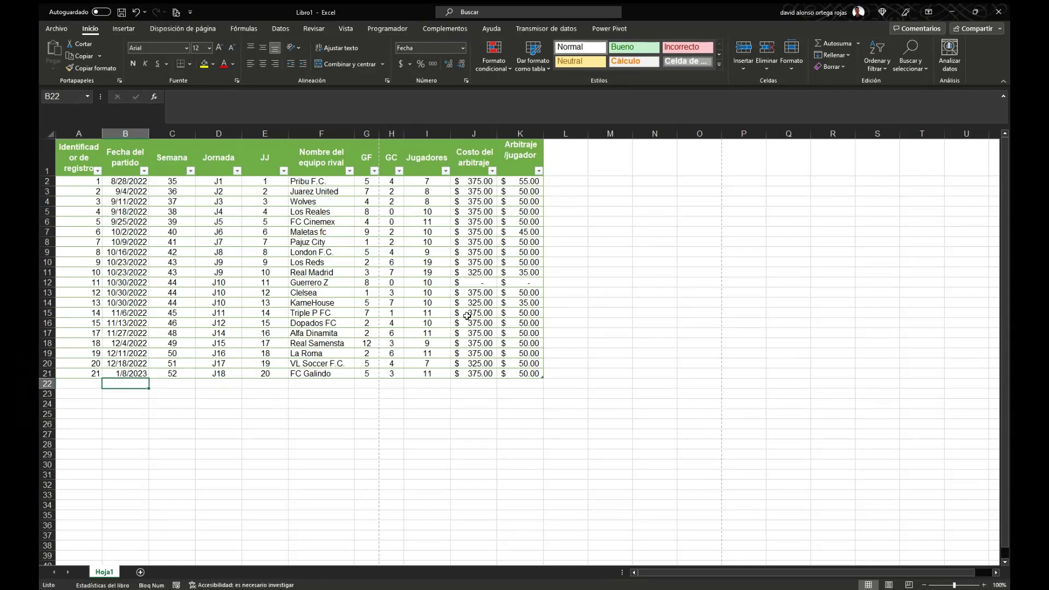
Add a total row (Fila de totales) to the table and summarize the "Arbitraje /jugador" column with the average (Promedio).
click(488, 321)
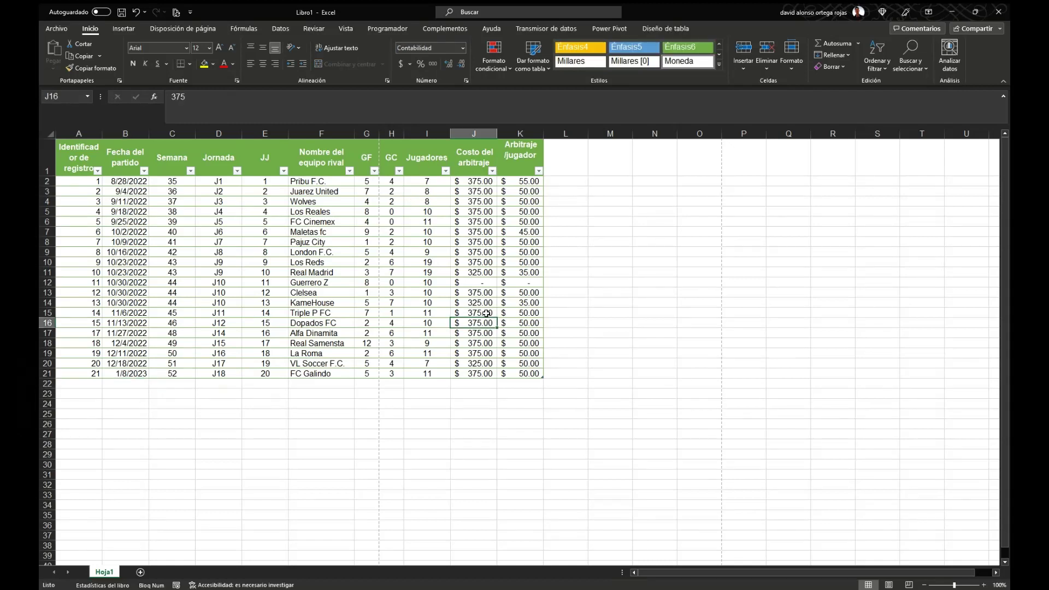
click(658, 30)
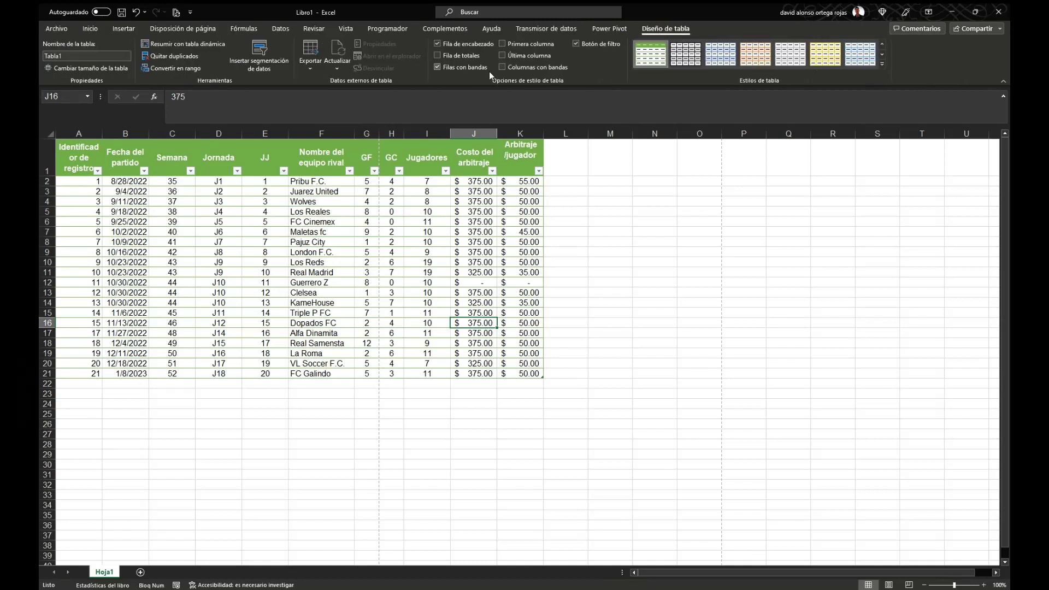
click(470, 58)
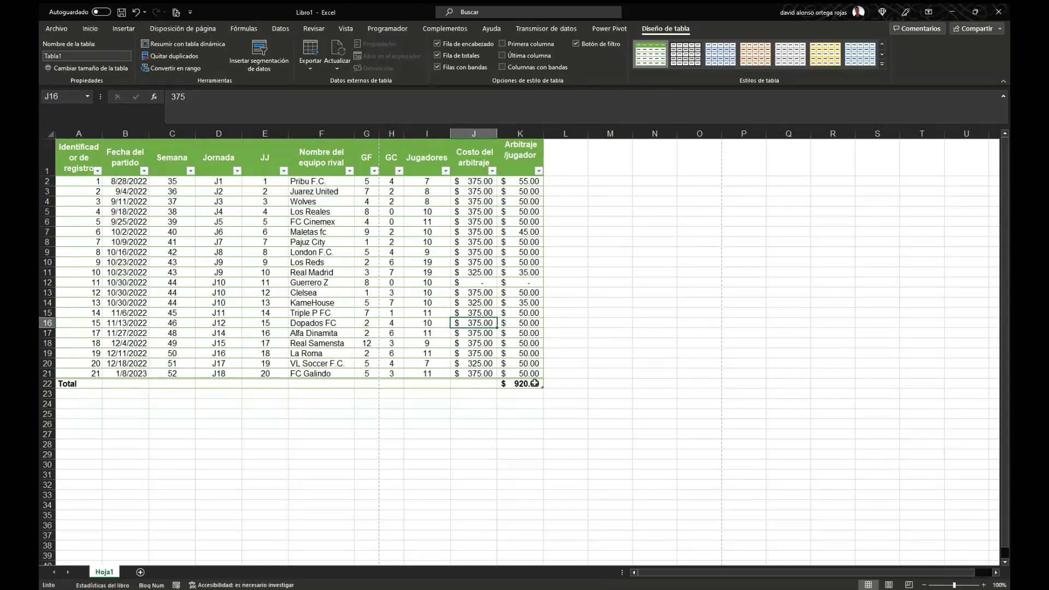
click(500, 385)
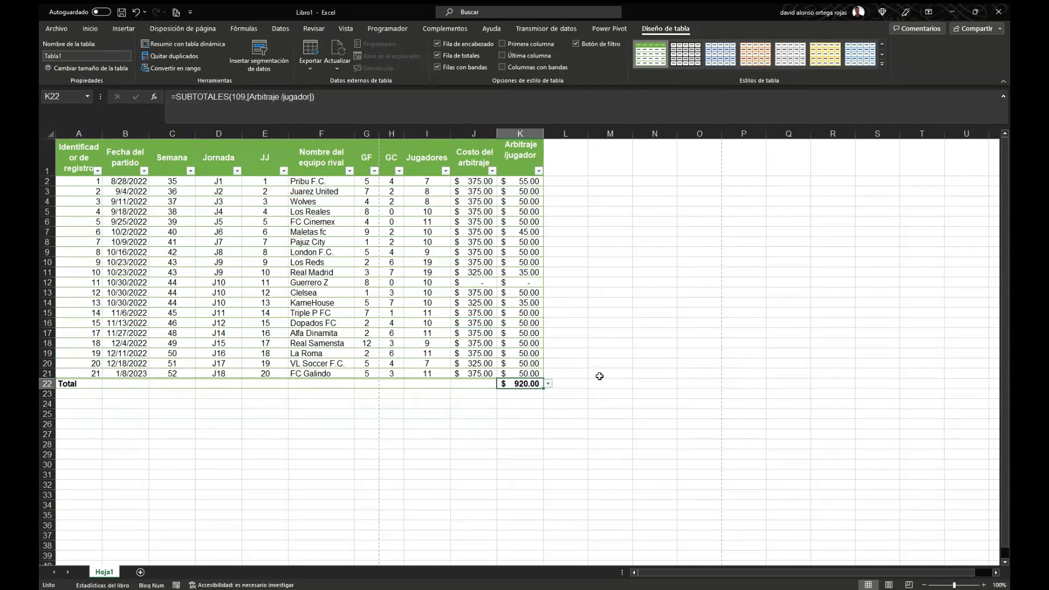
click(548, 383)
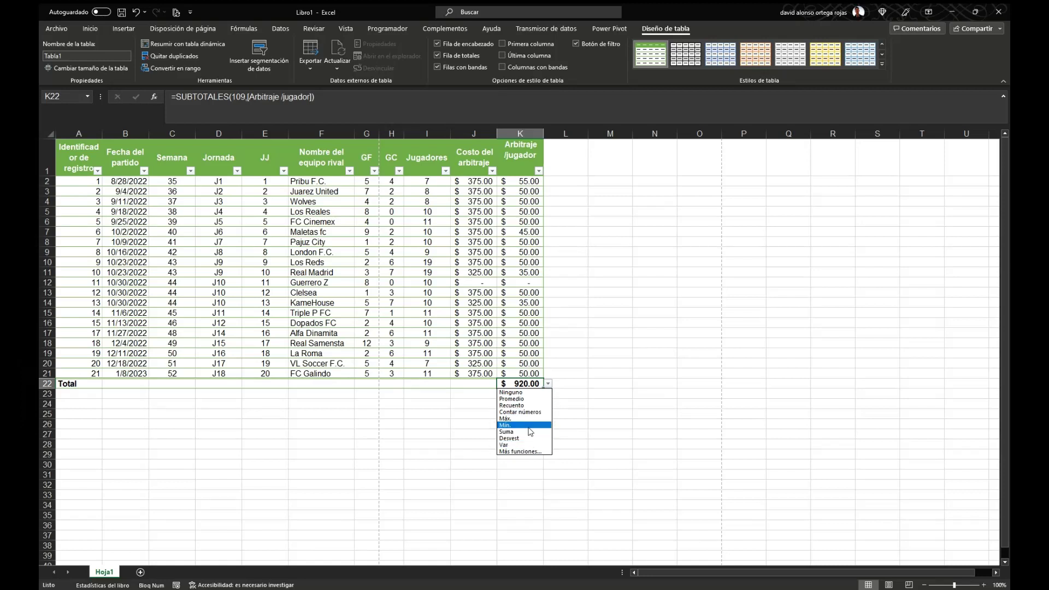
click(524, 399)
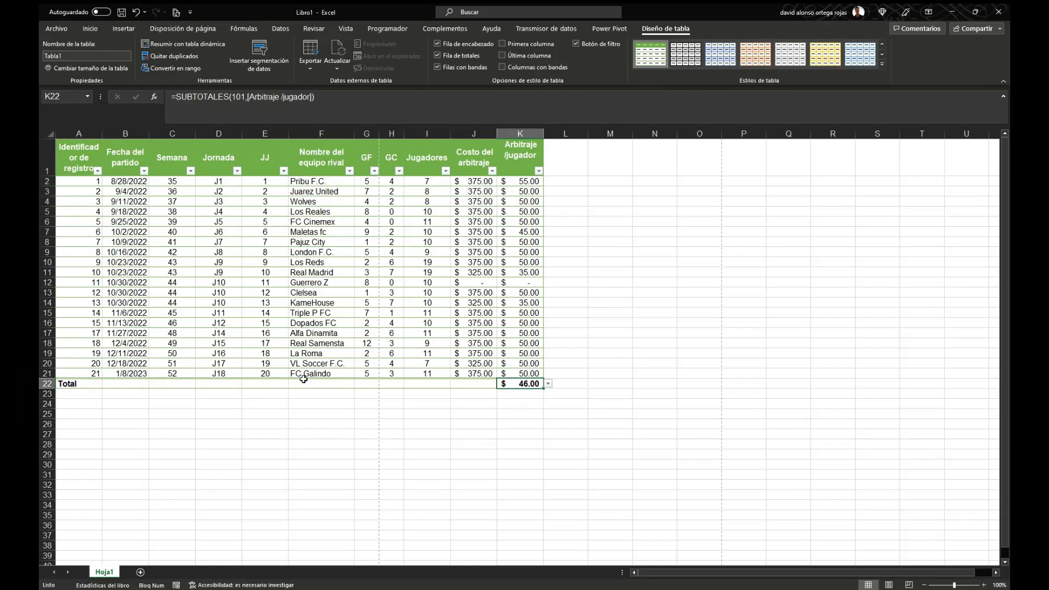
Summarize the "Nombre del equipo rival" column with a count (Recuento) in the total row and compare it with the last "JJ" value.
click(320, 387)
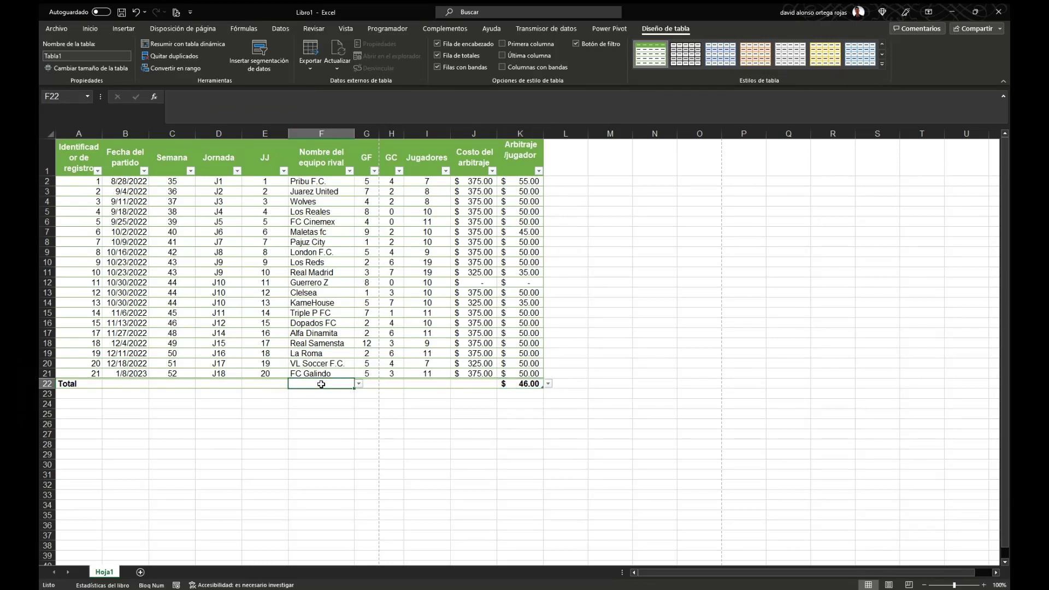
click(360, 384)
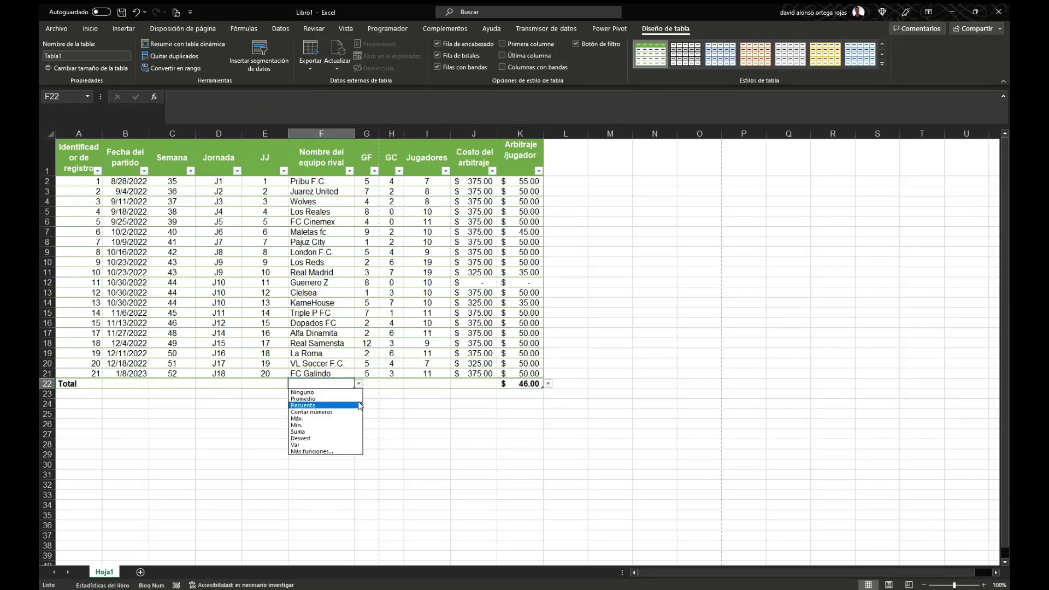
click(325, 405)
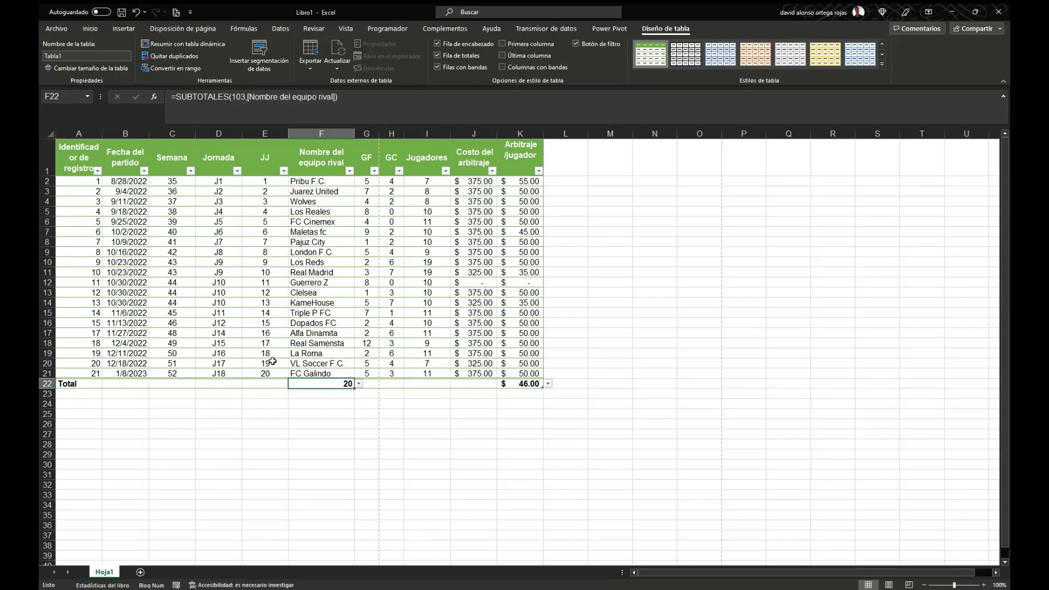
click(270, 375)
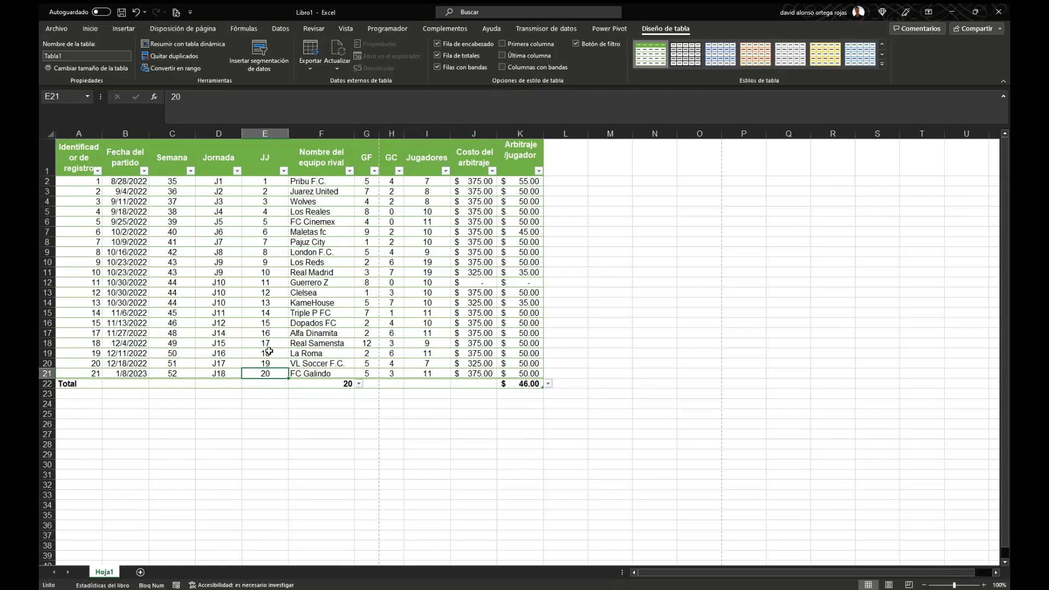
Try Contar números and Recuento as the summary of the "GF" column in the total row.
click(374, 384)
click(385, 385)
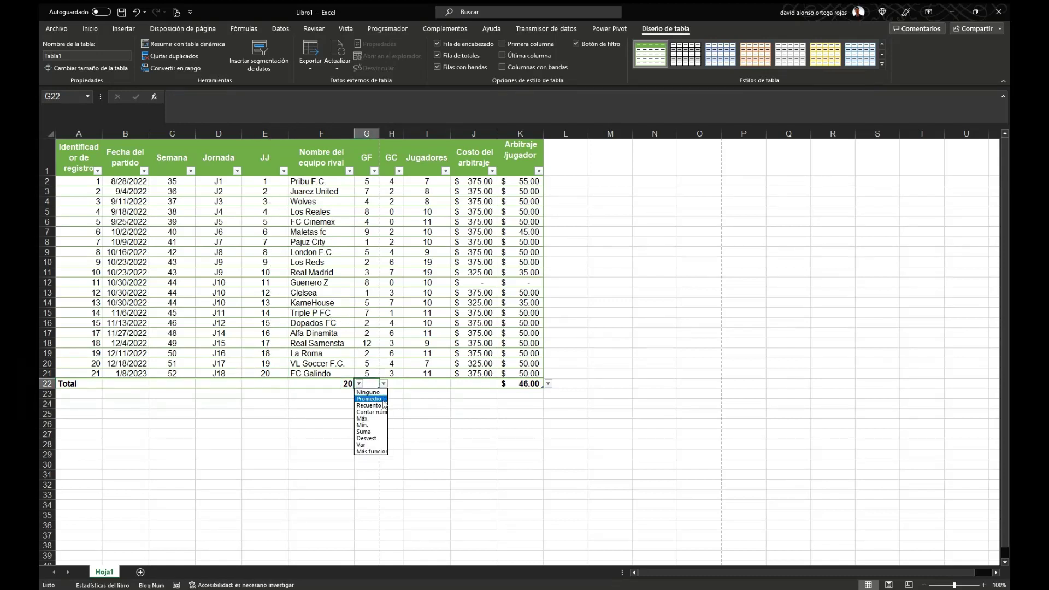
click(381, 413)
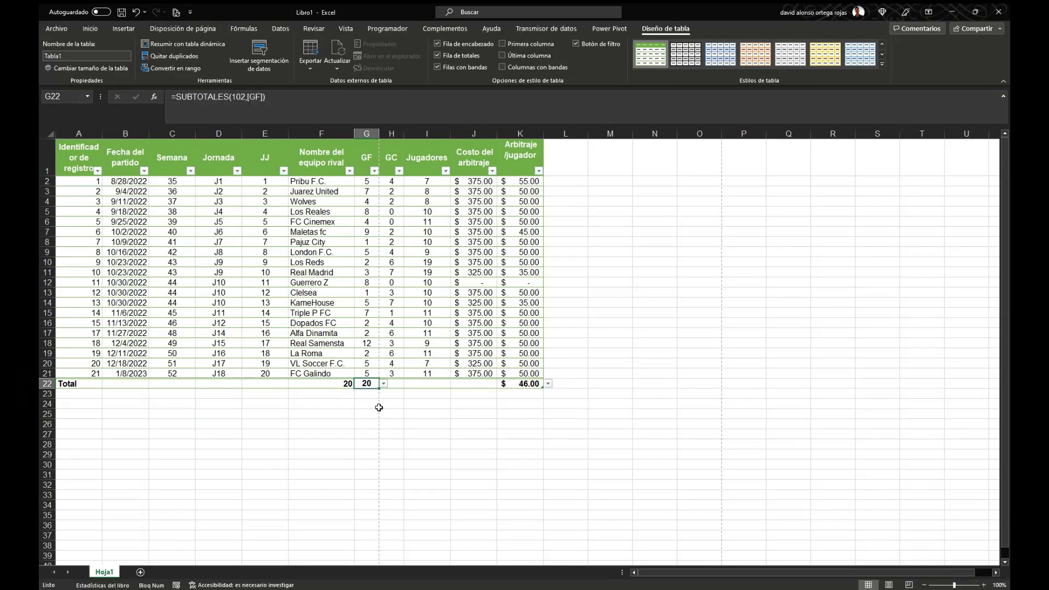
click(383, 384)
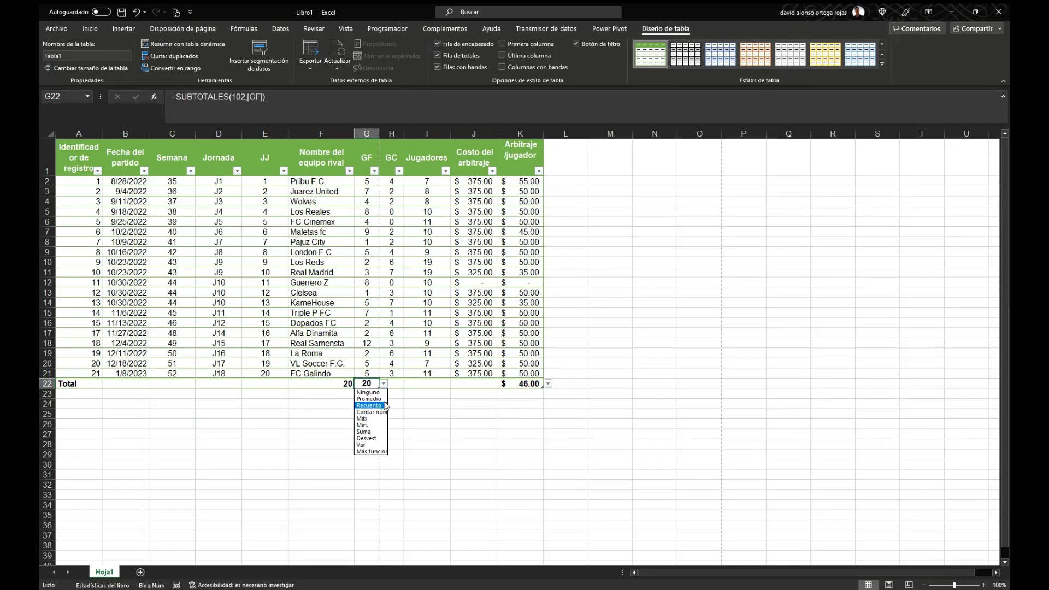
click(381, 405)
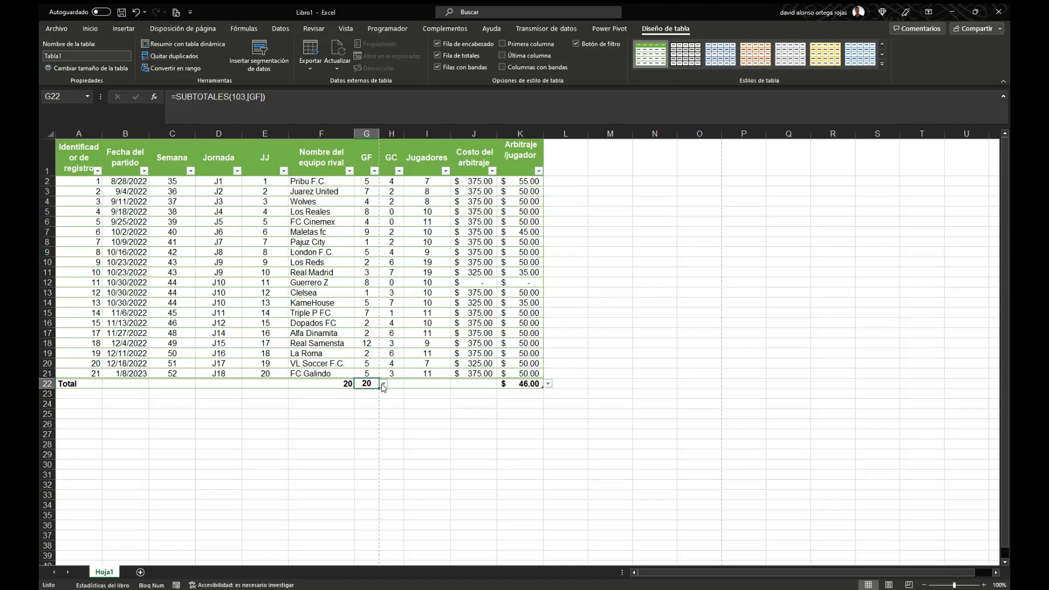
Summarize the "GF" and "GC" columns with the sum (Suma) in the total row.
click(383, 386)
click(375, 428)
click(401, 384)
click(409, 384)
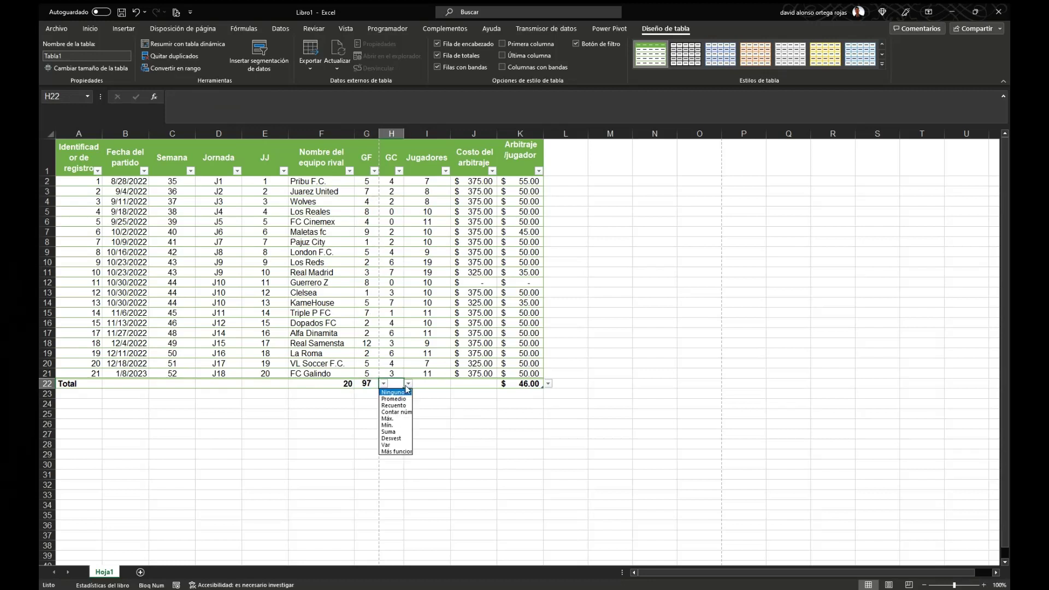
click(397, 431)
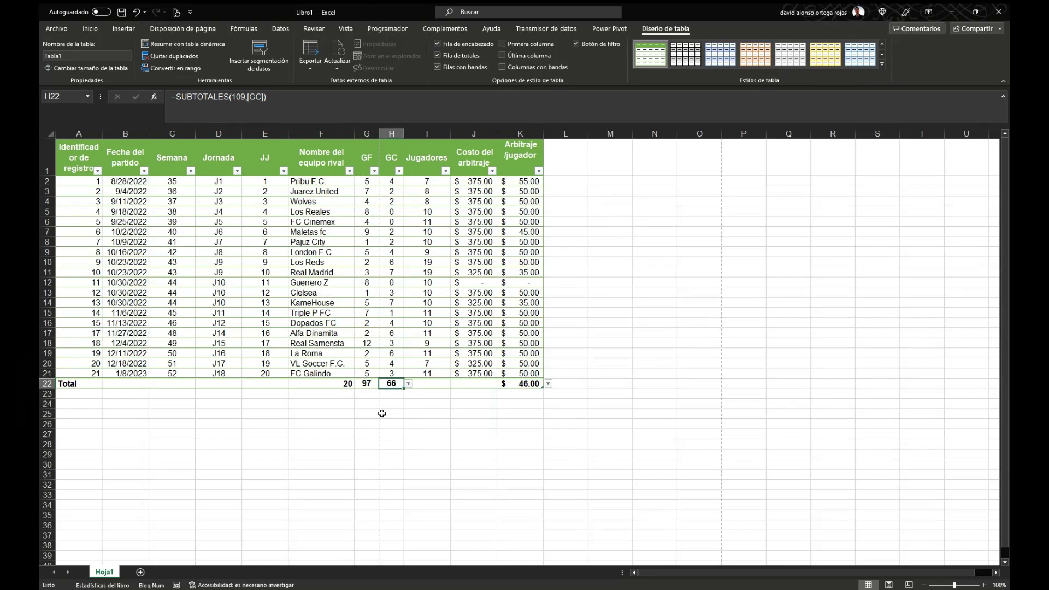
Summarize the "Jugadores" and "Costo del arbitraje" columns with the average (Promedio) in the total row.
click(434, 384)
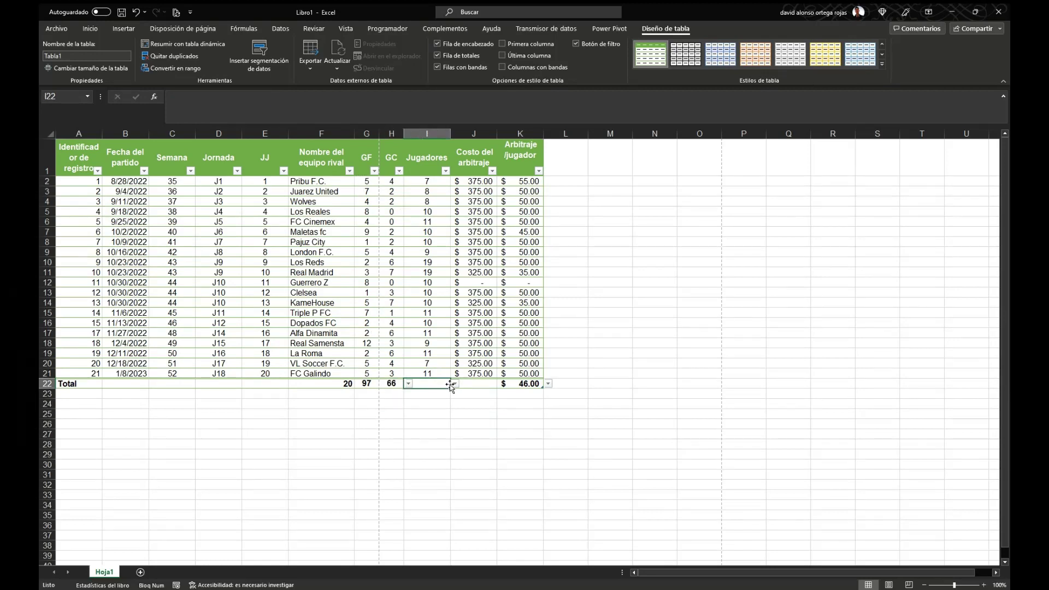
click(455, 384)
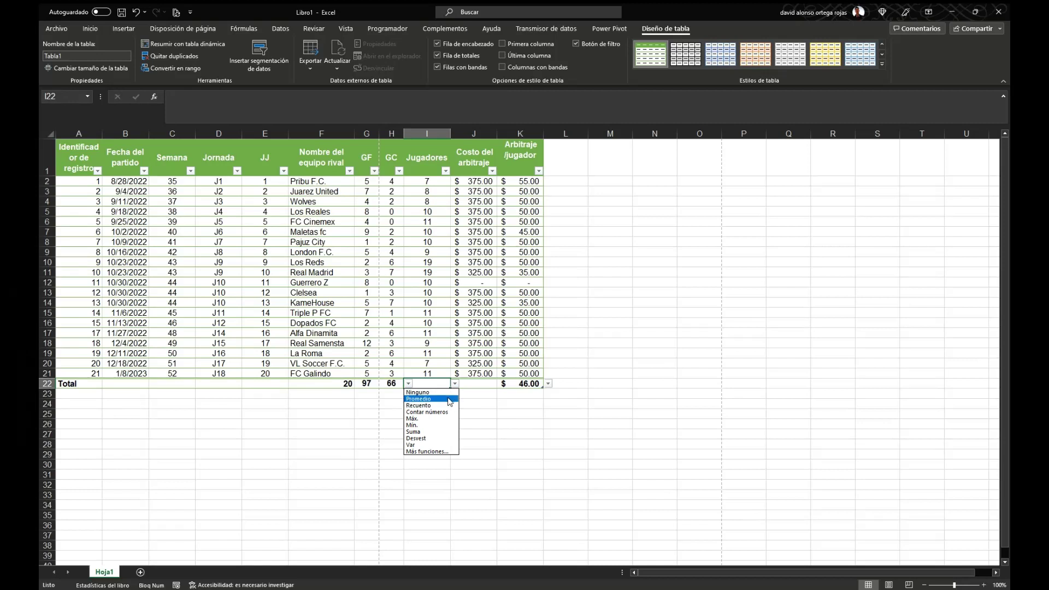
click(449, 400)
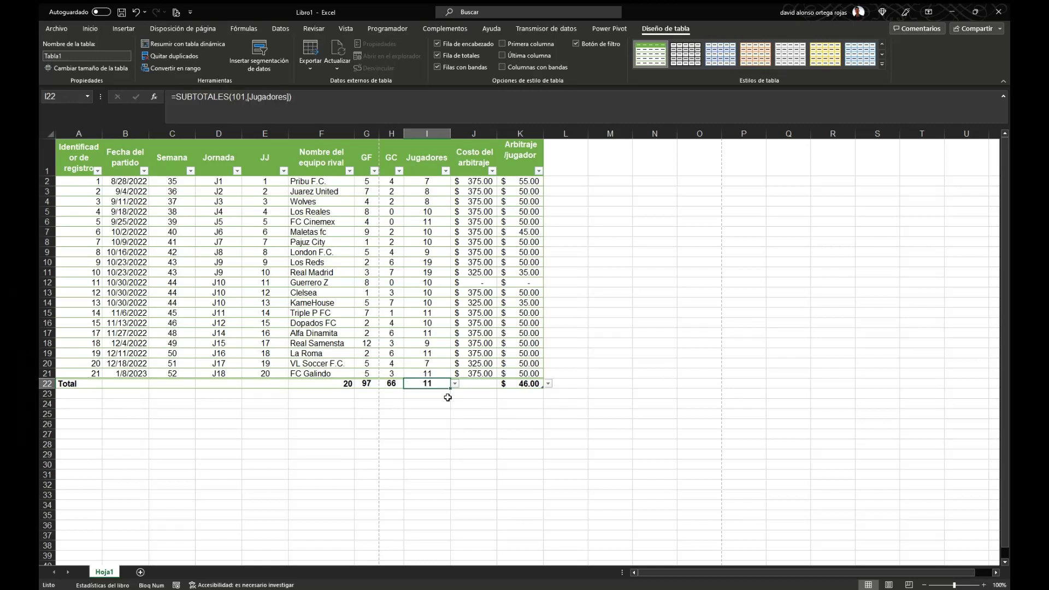
click(469, 385)
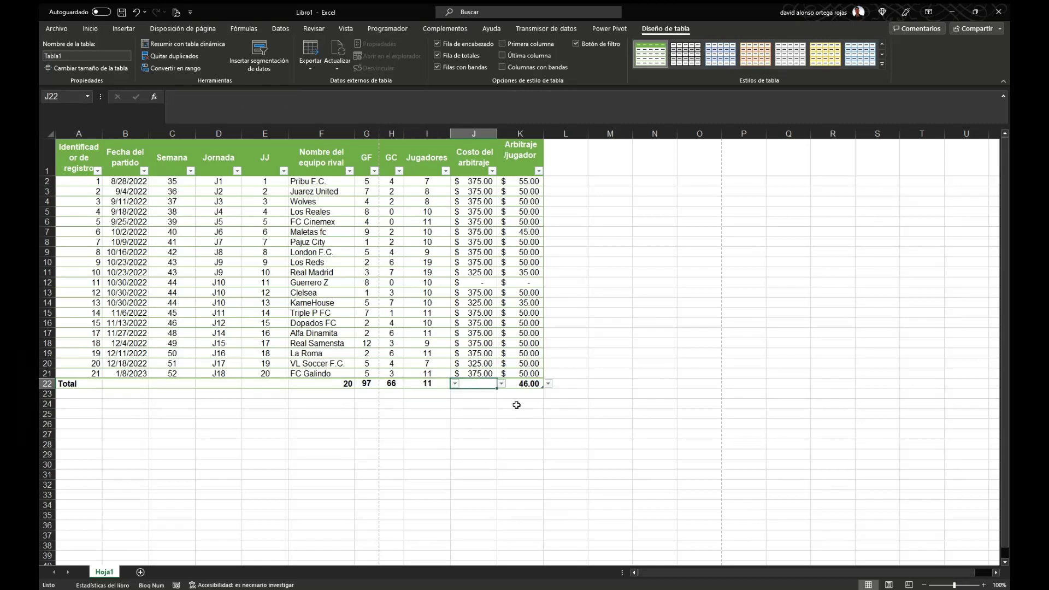
click(501, 385)
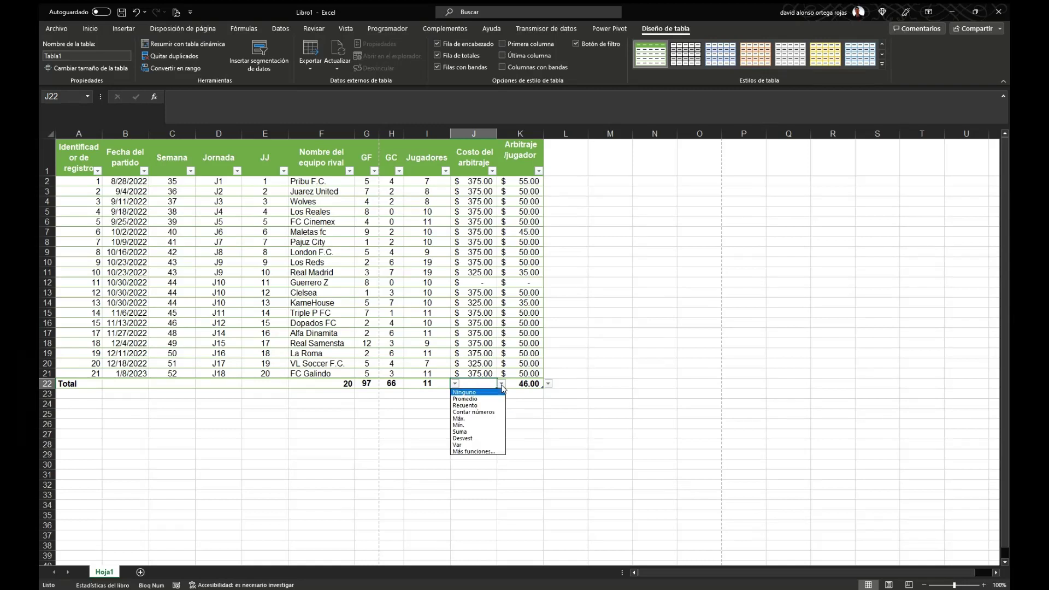
click(484, 399)
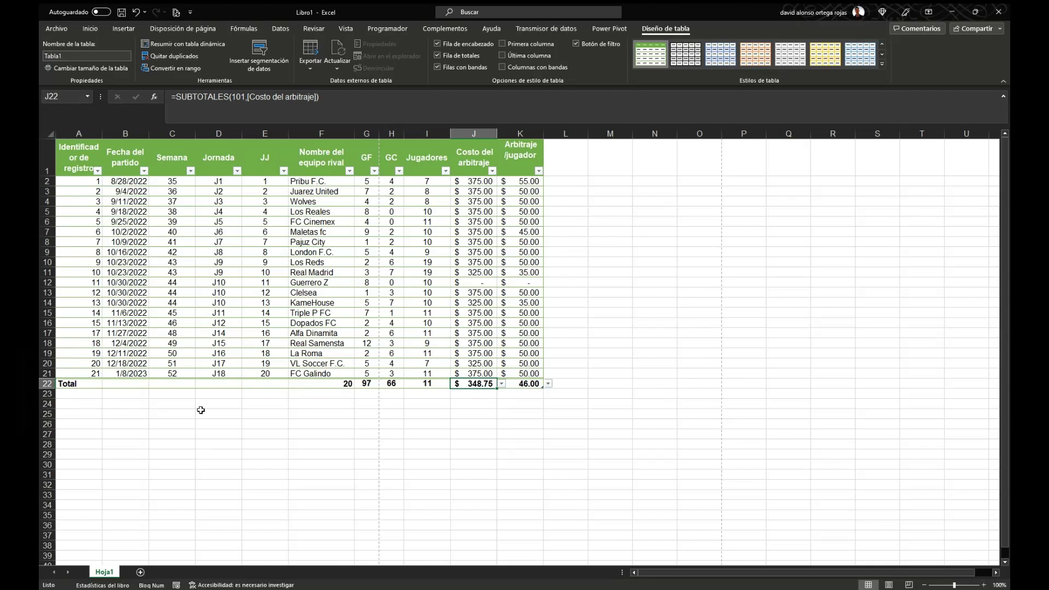
Summarize the "Jornada" column with a count (Recuento) in the total row, and clear it with Ninguno.
click(212, 385)
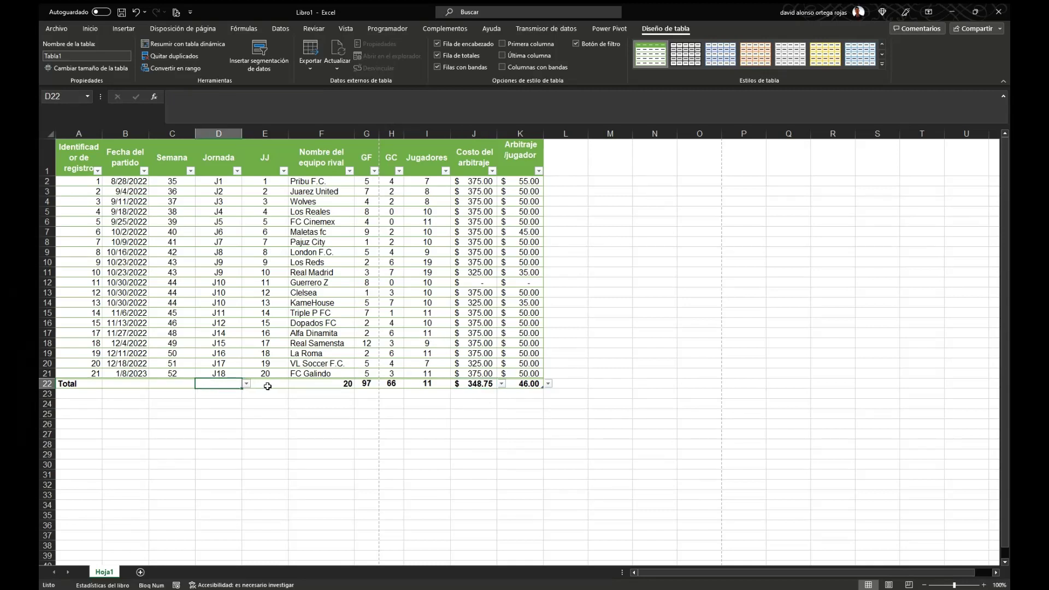
click(246, 384)
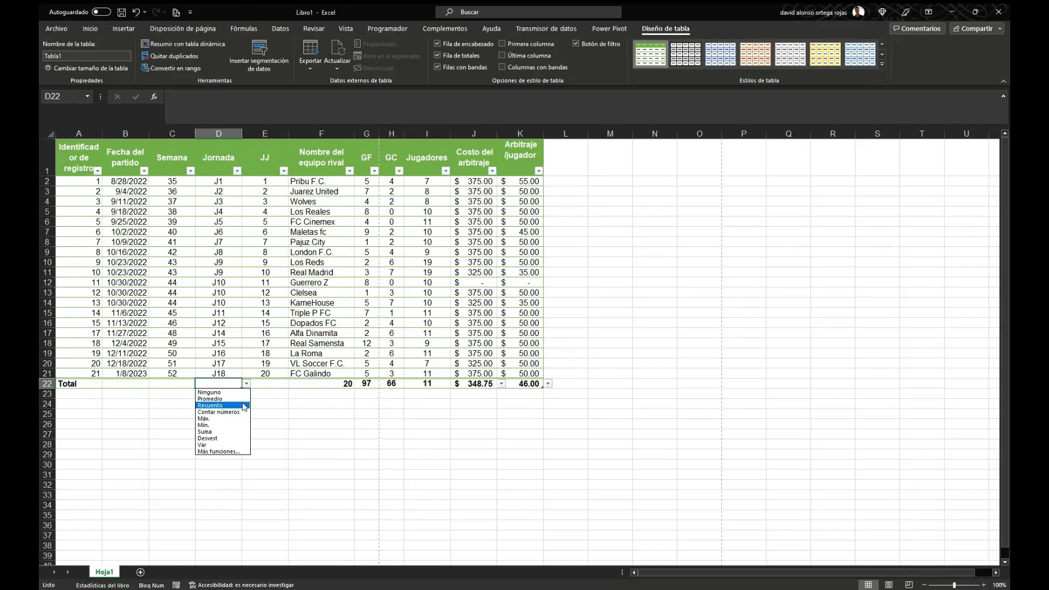
click(245, 406)
click(246, 384)
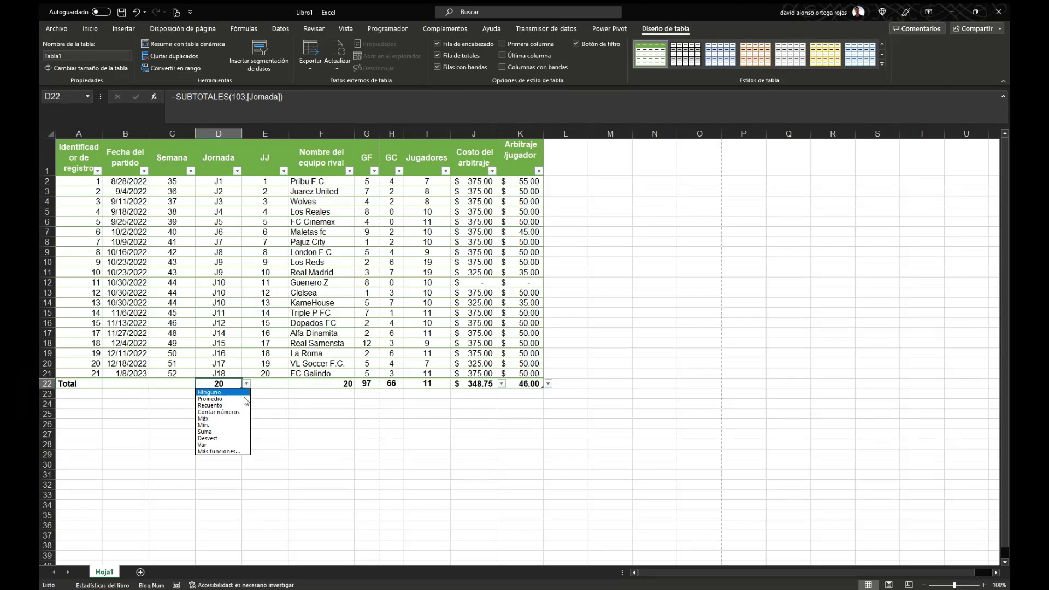
click(243, 392)
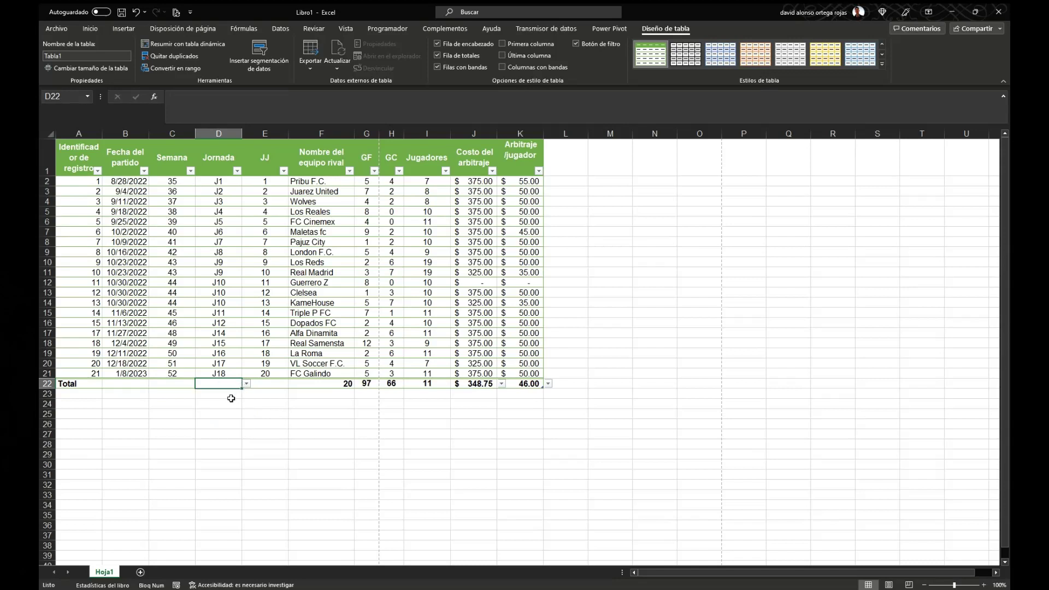
Try the average (Promedio) and the count (Recuento) as the total of the "Jornada" text column.
click(246, 384)
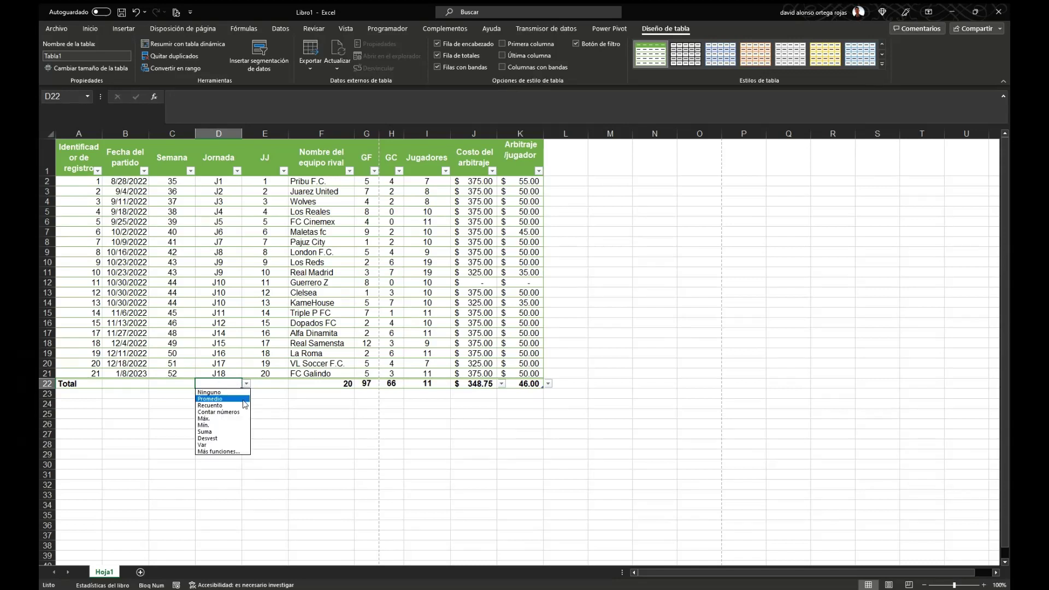
click(245, 398)
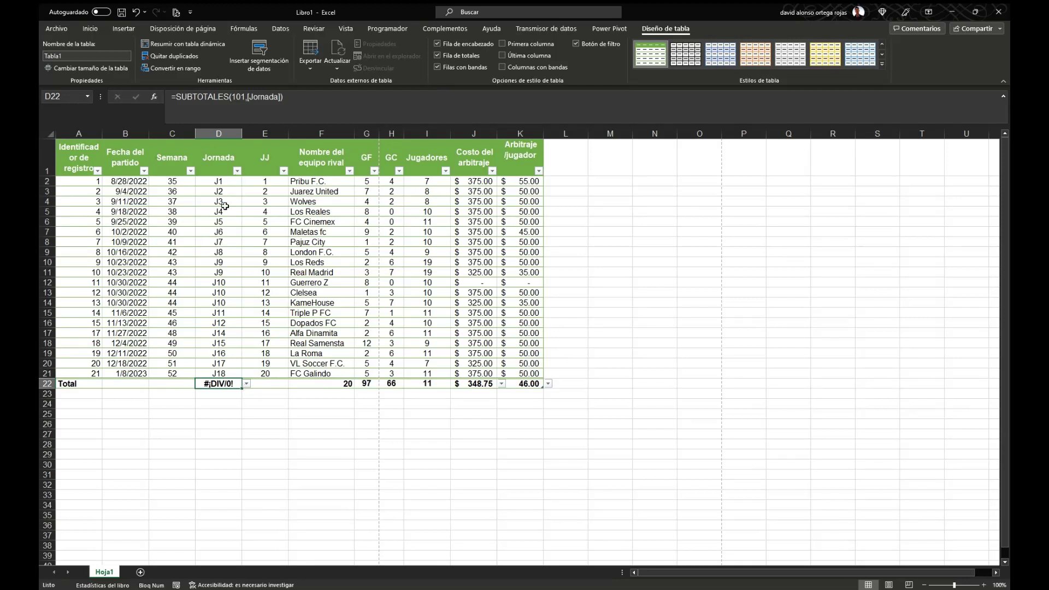
click(246, 384)
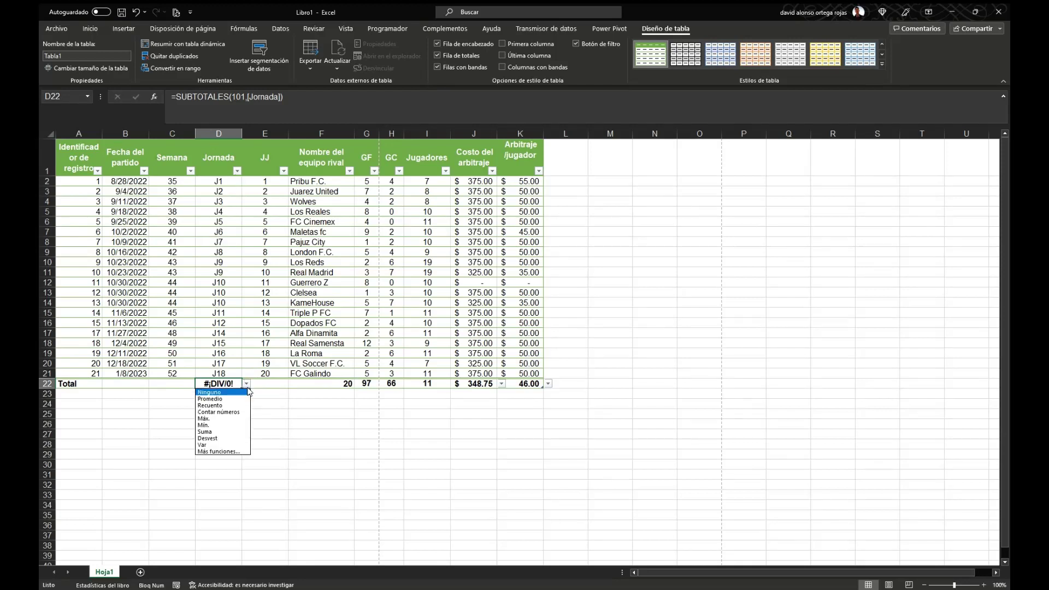
click(244, 406)
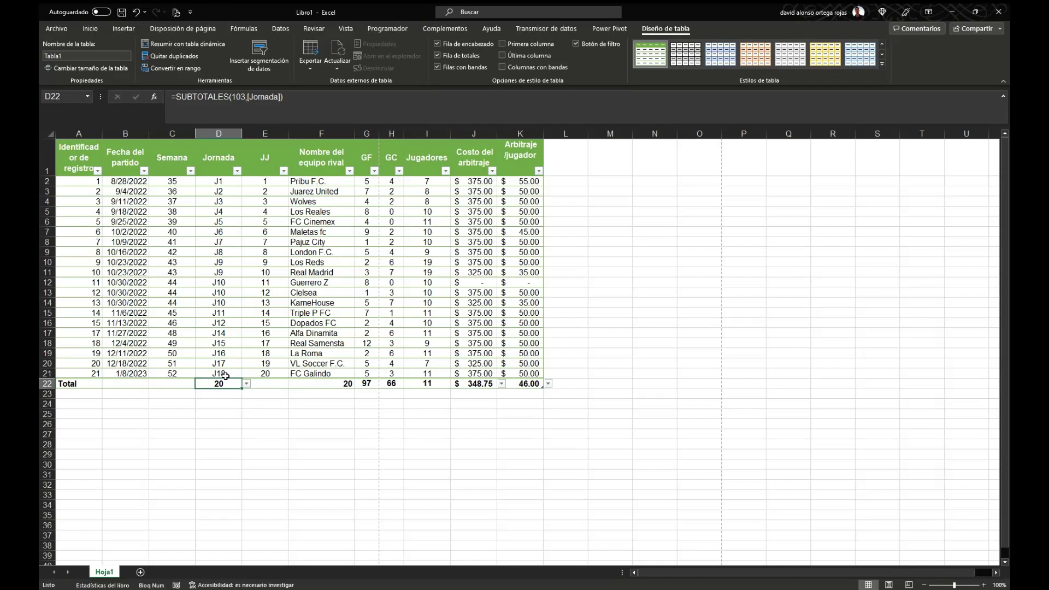
Try Contar números and the maximum (Máx.) as the total of the "Jornada" column.
click(247, 384)
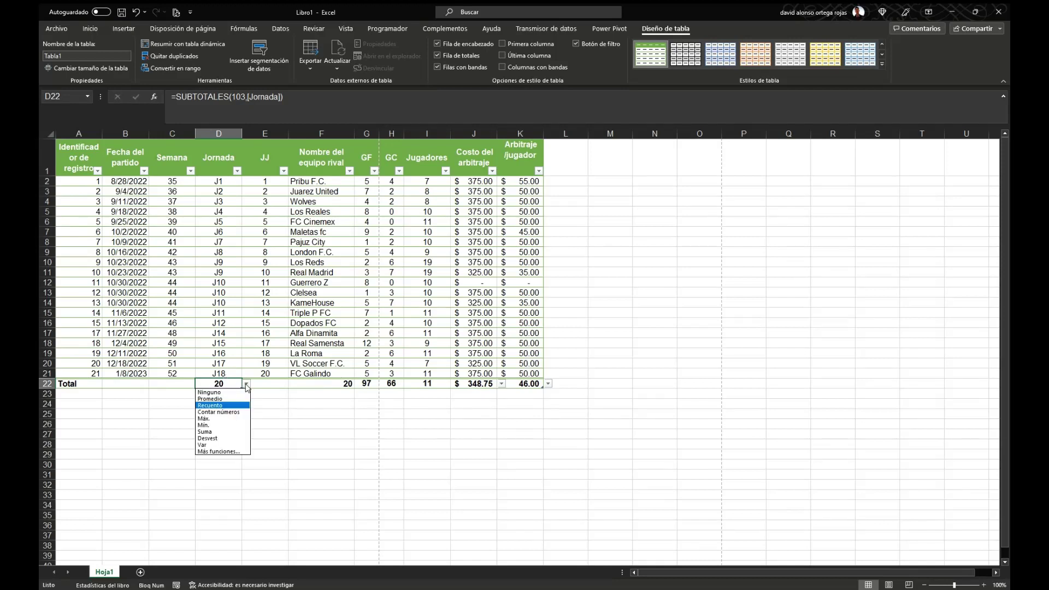
click(235, 412)
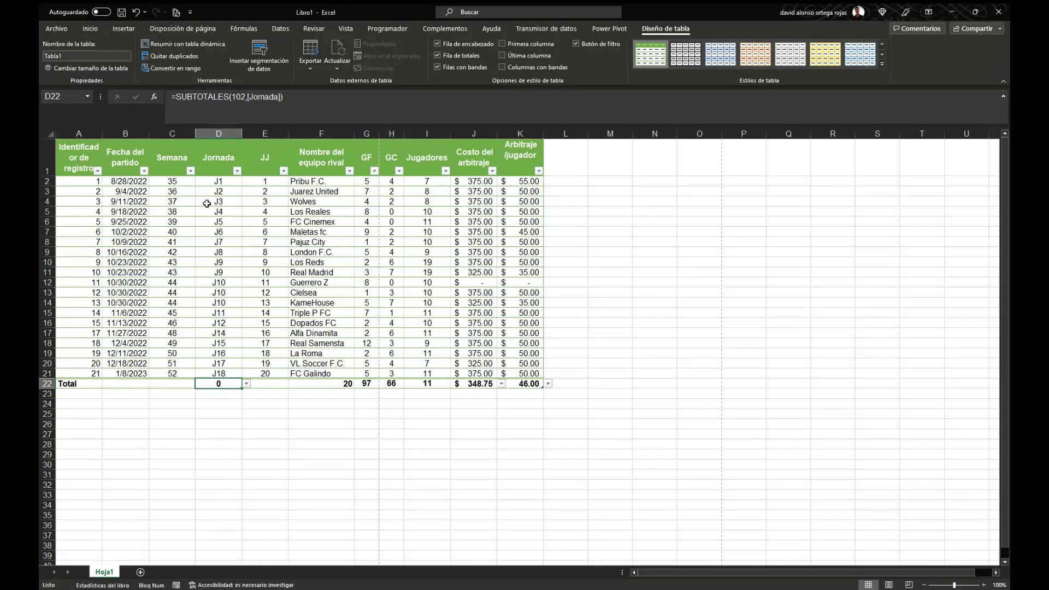
click(247, 385)
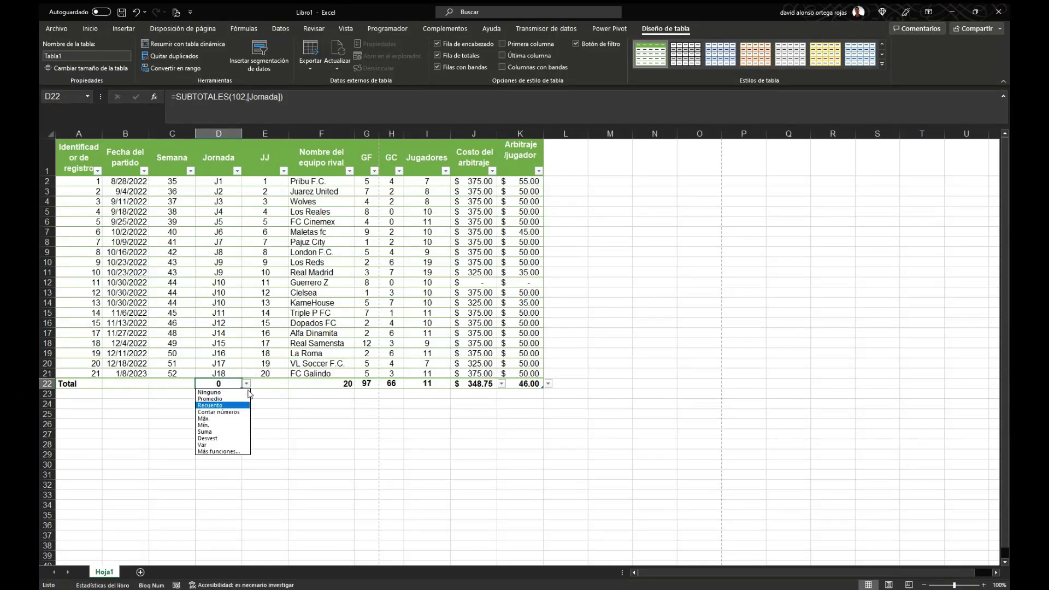
click(244, 419)
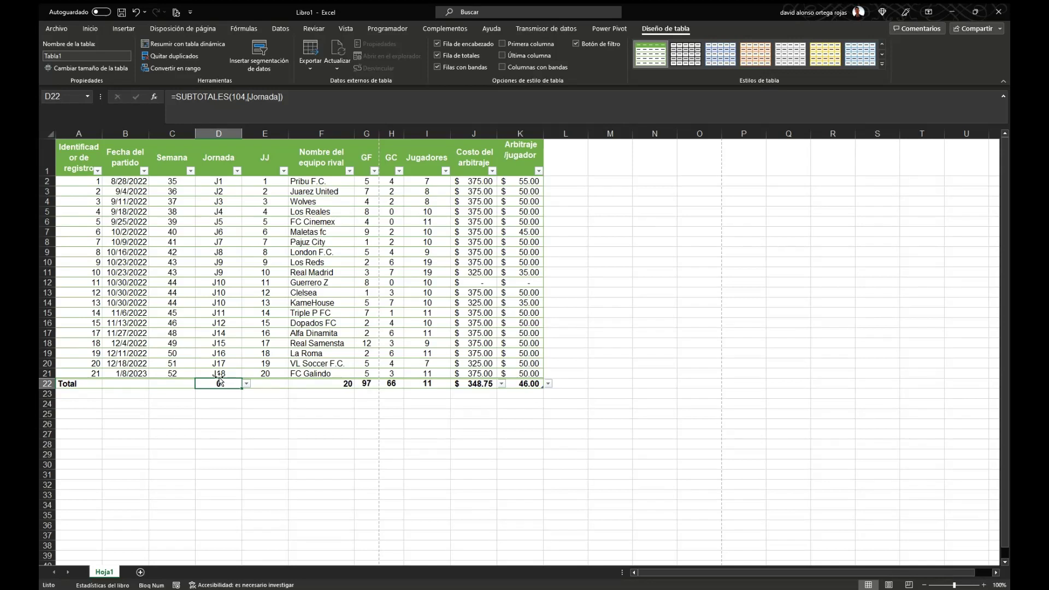
Insert the HOY function from Más funciones as the "Jornada" total, and clear that cell with Ninguno.
click(245, 384)
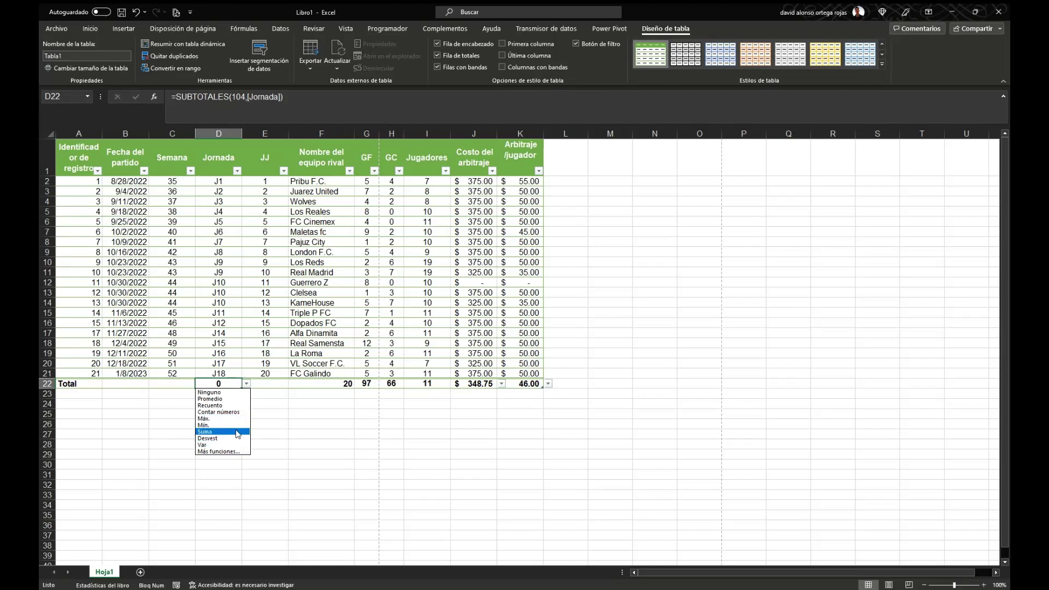
click(234, 452)
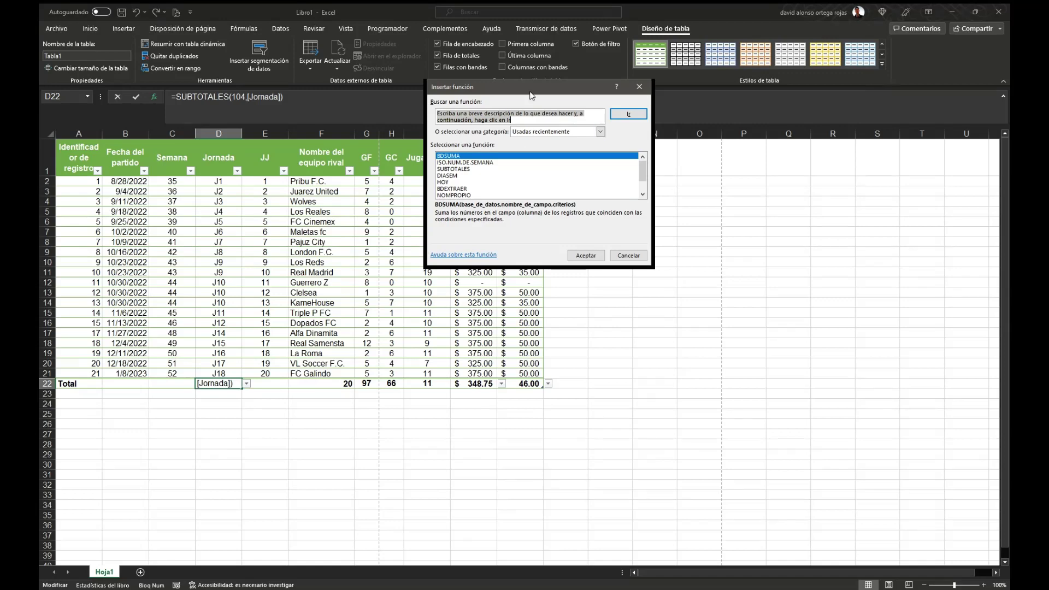
drag(530, 87, 565, 196)
scroll(525, 291, down, 1)
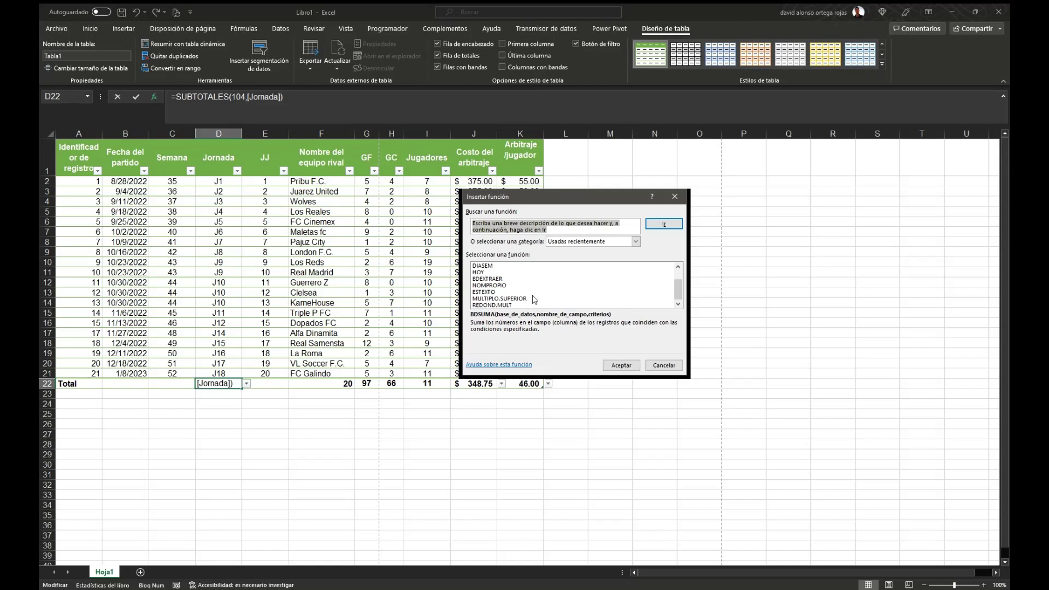
drag(678, 290, 682, 258)
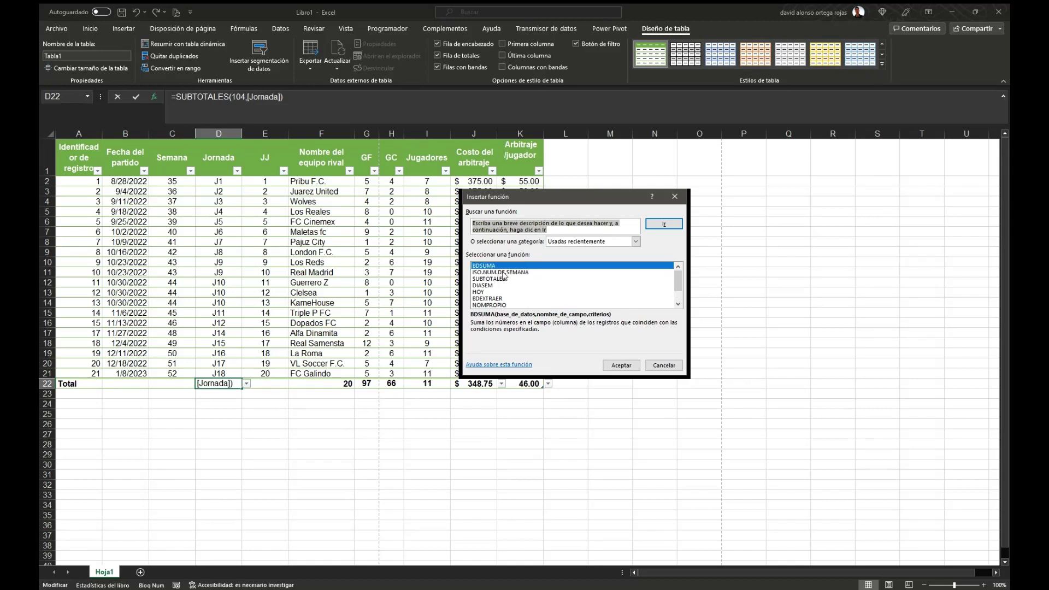
click(484, 292)
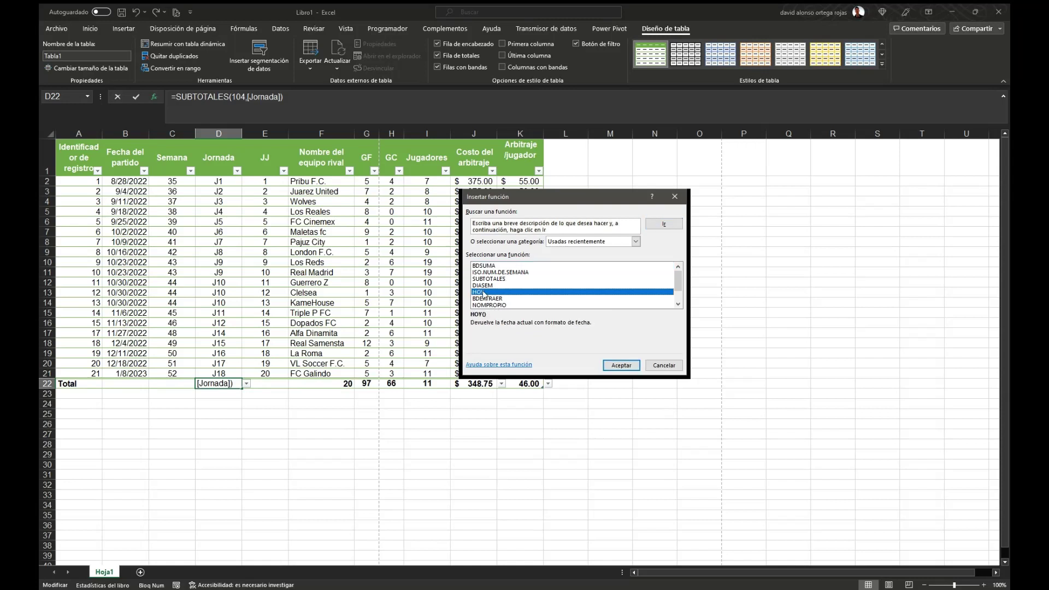
click(621, 365)
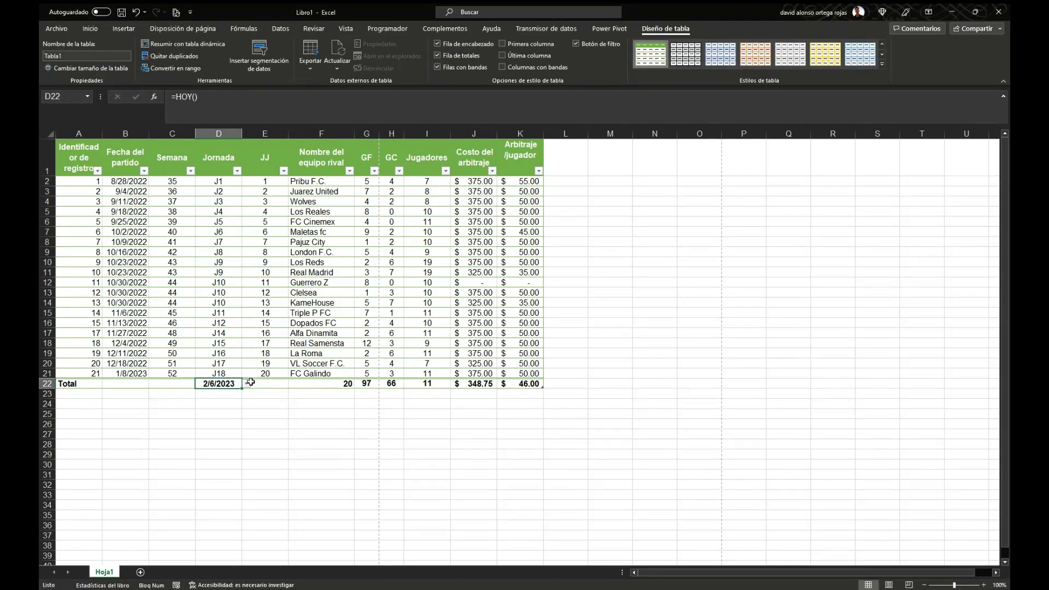
click(246, 383)
click(243, 392)
Try the maximum (Máx.) and the minimum (Mín.) as the total of the "JJ" column.
click(183, 383)
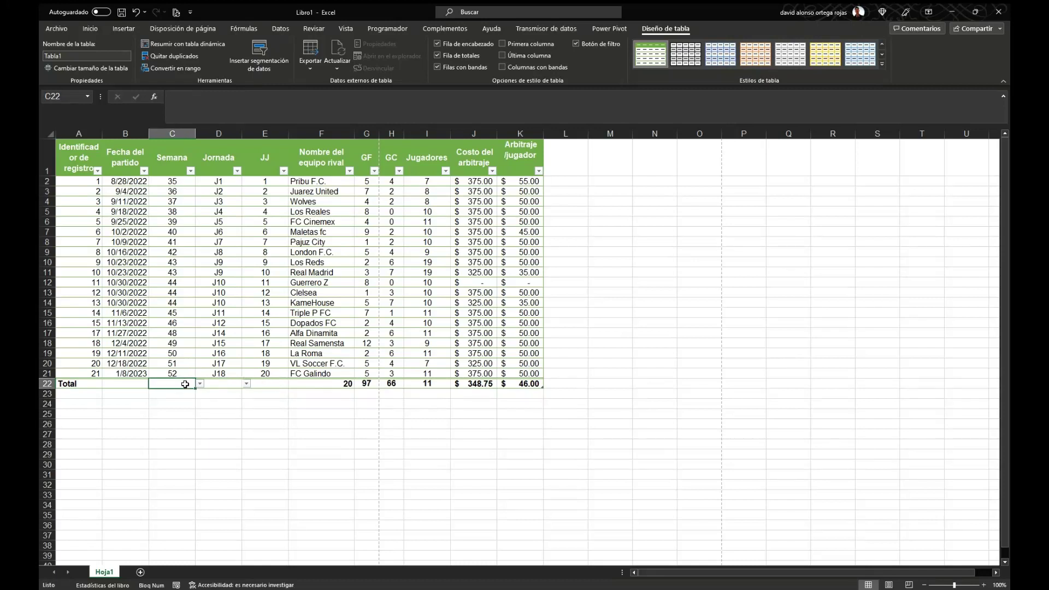
click(261, 385)
click(294, 383)
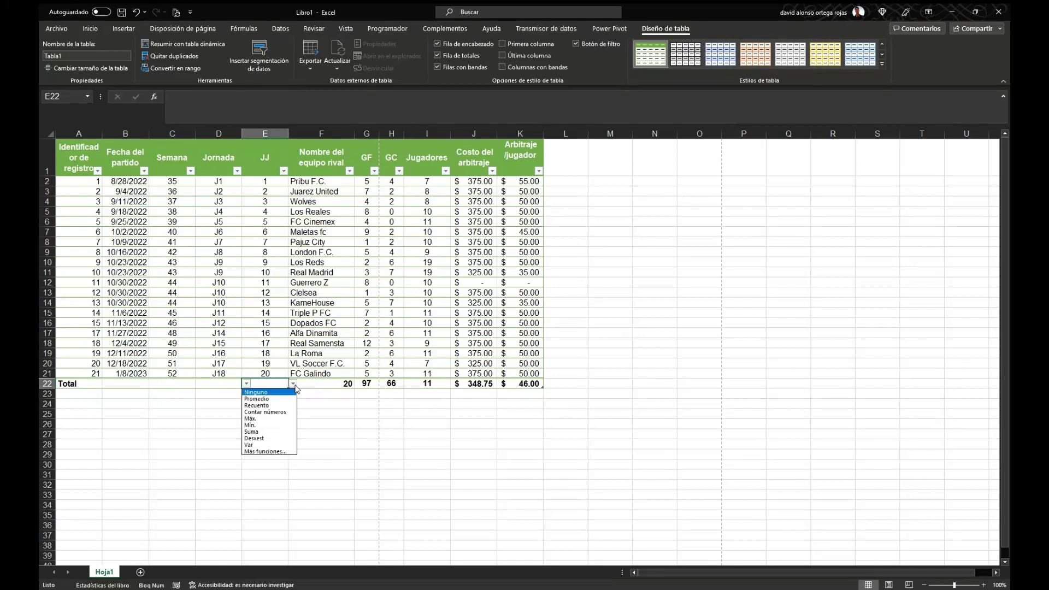
click(279, 419)
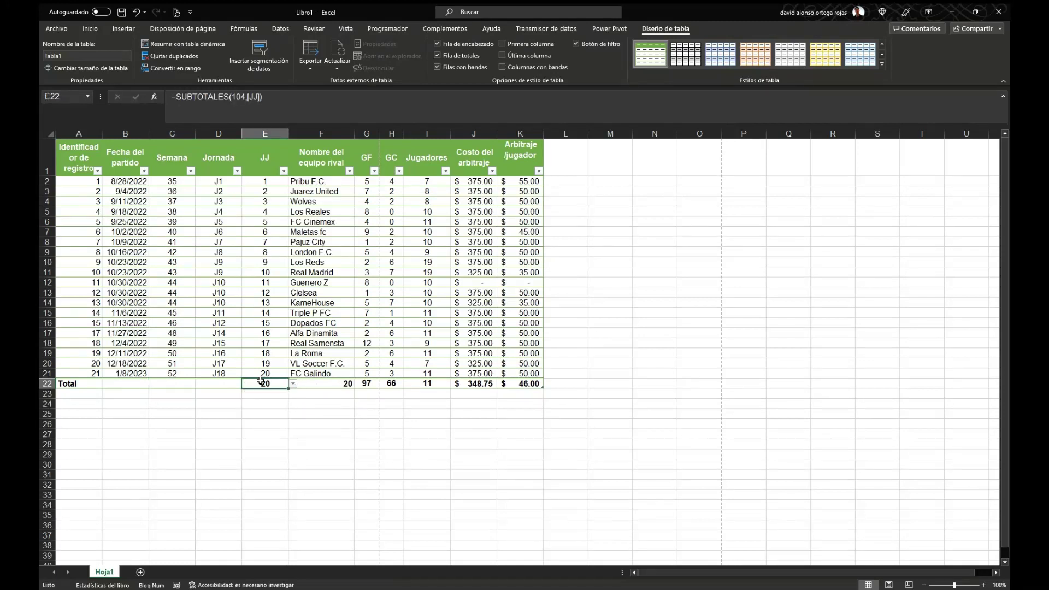
click(293, 390)
click(293, 385)
click(276, 384)
click(294, 383)
click(273, 425)
Summarize the "JJ" column with the standard deviation (Desvest) in the total row.
click(293, 384)
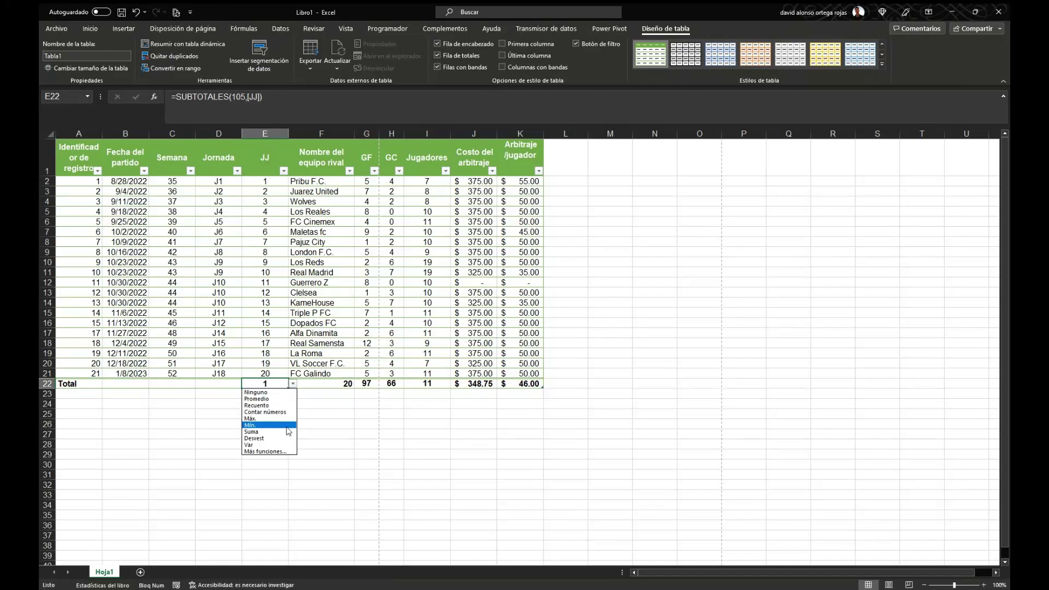
click(281, 443)
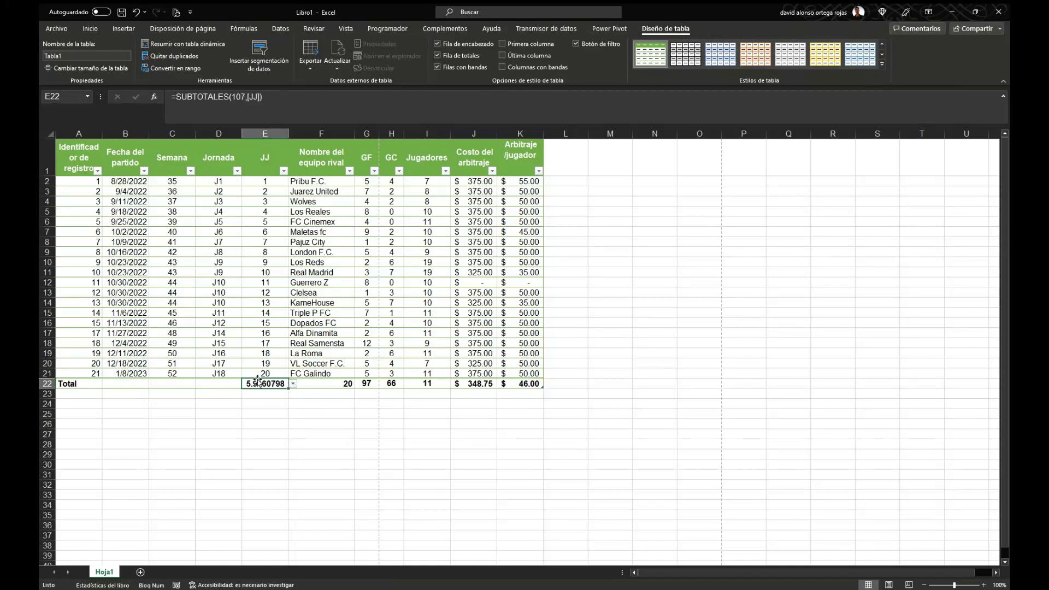
Clear the total of the "JJ" column by setting its total row function to Ninguno.
click(294, 384)
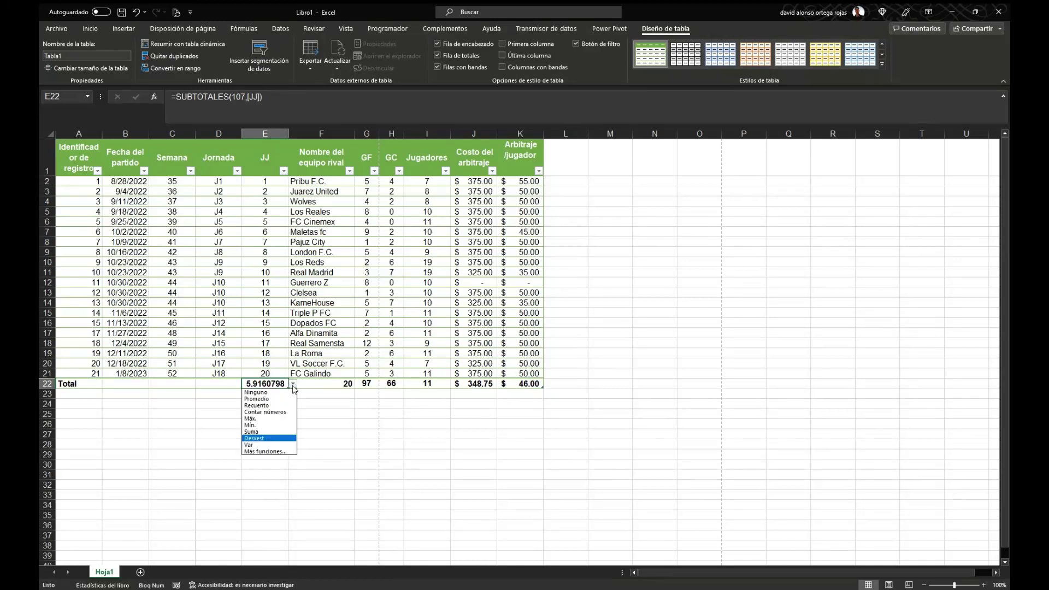
click(271, 382)
click(293, 385)
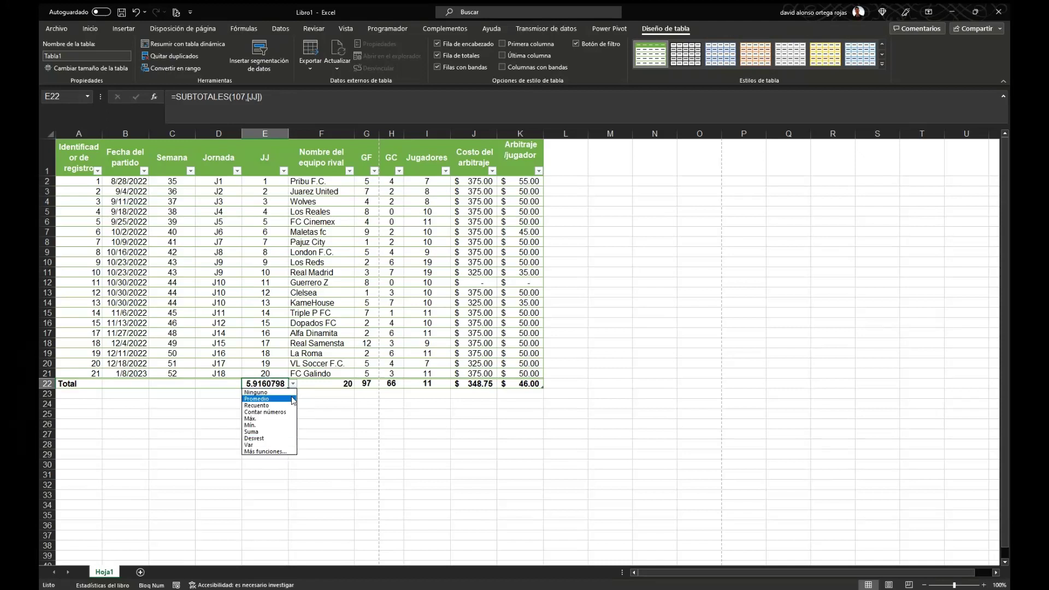
click(284, 392)
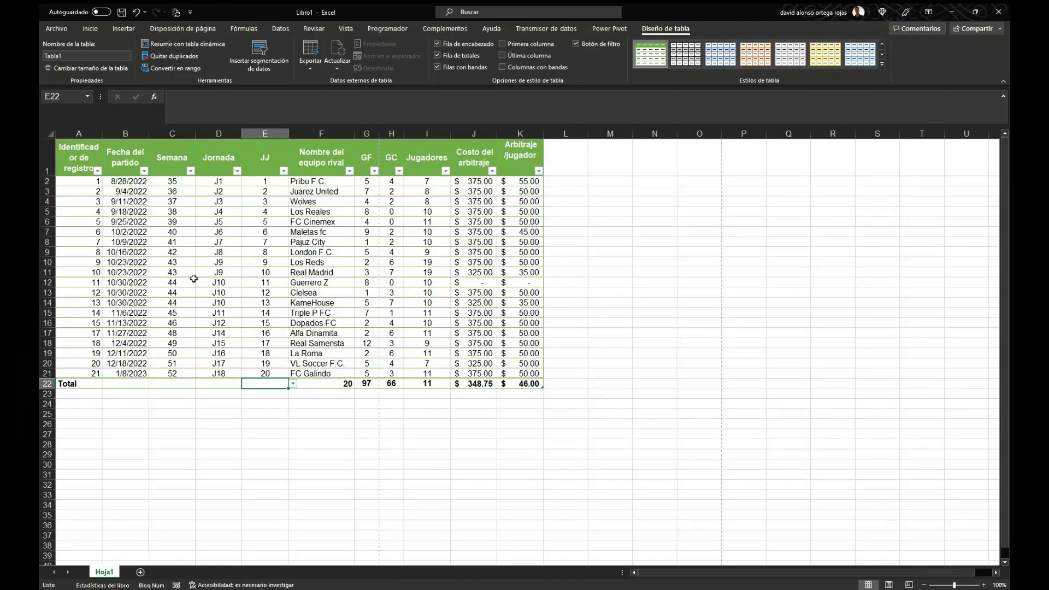
Turn on the Primera columna emphasis for the table and widen the "Identificador de registro" column so its header fits.
click(470, 333)
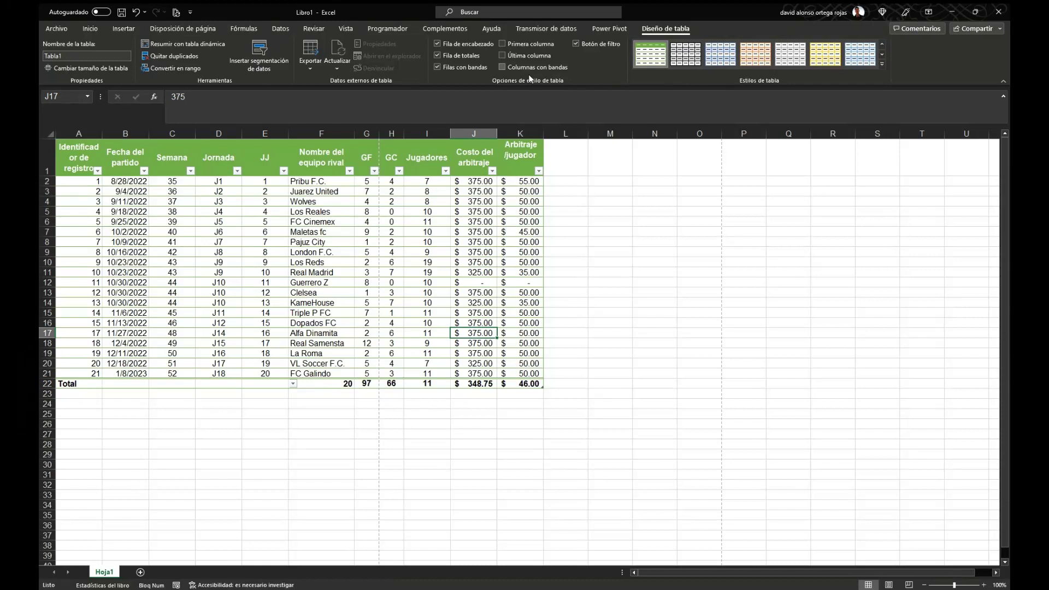
click(513, 45)
click(514, 48)
click(514, 48)
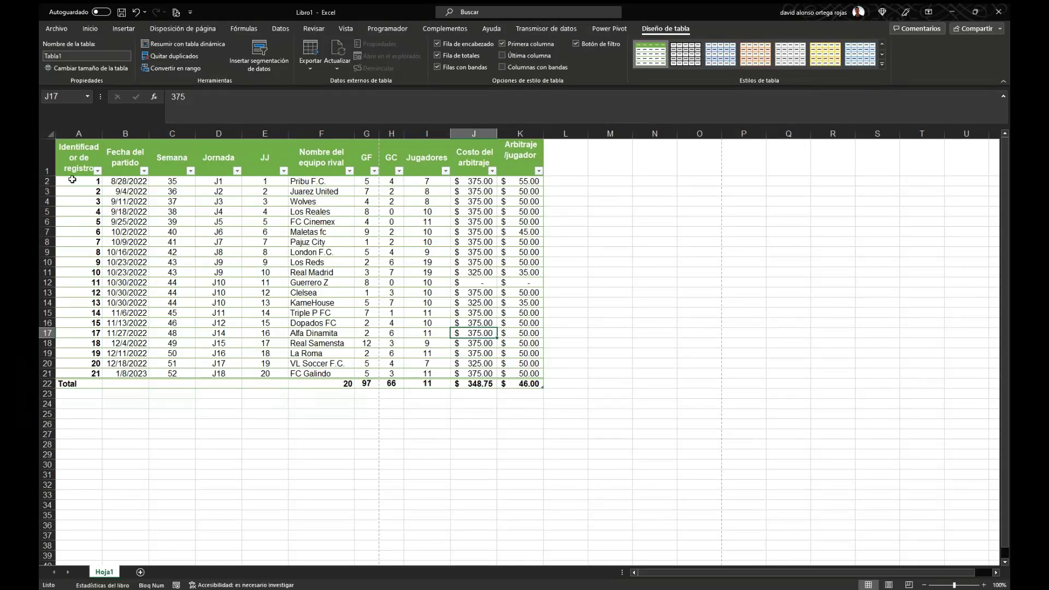
drag(102, 133, 108, 133)
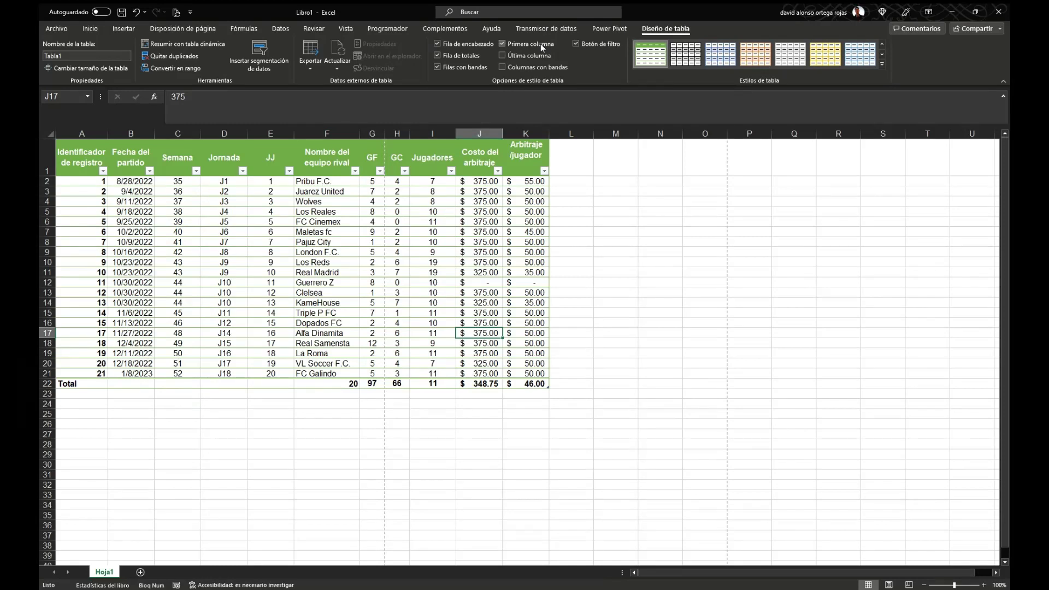
Switch the table's total row and banded rows off and on again to preview their effect.
click(459, 57)
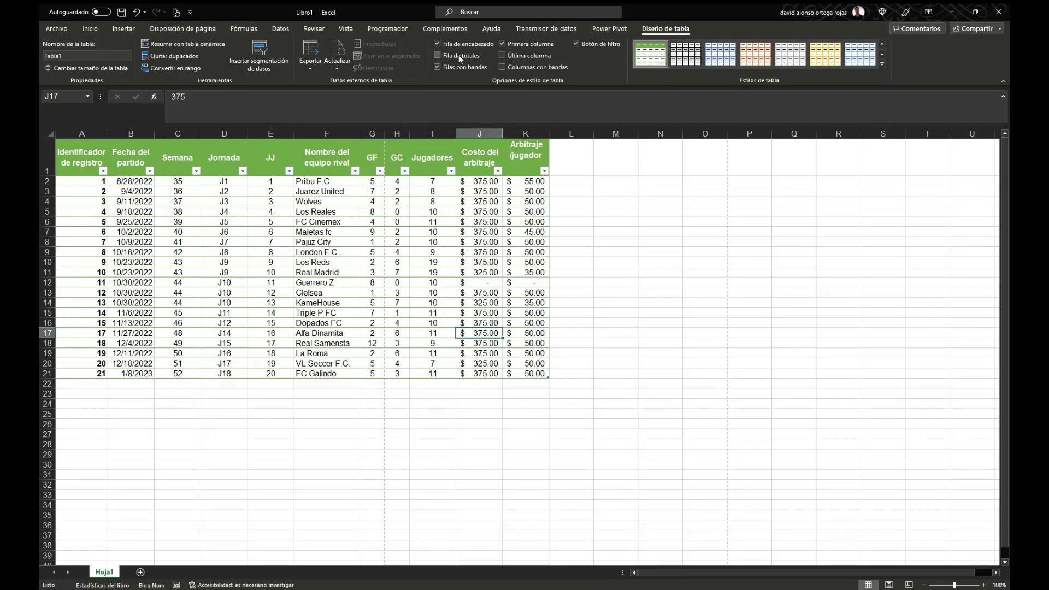
click(459, 57)
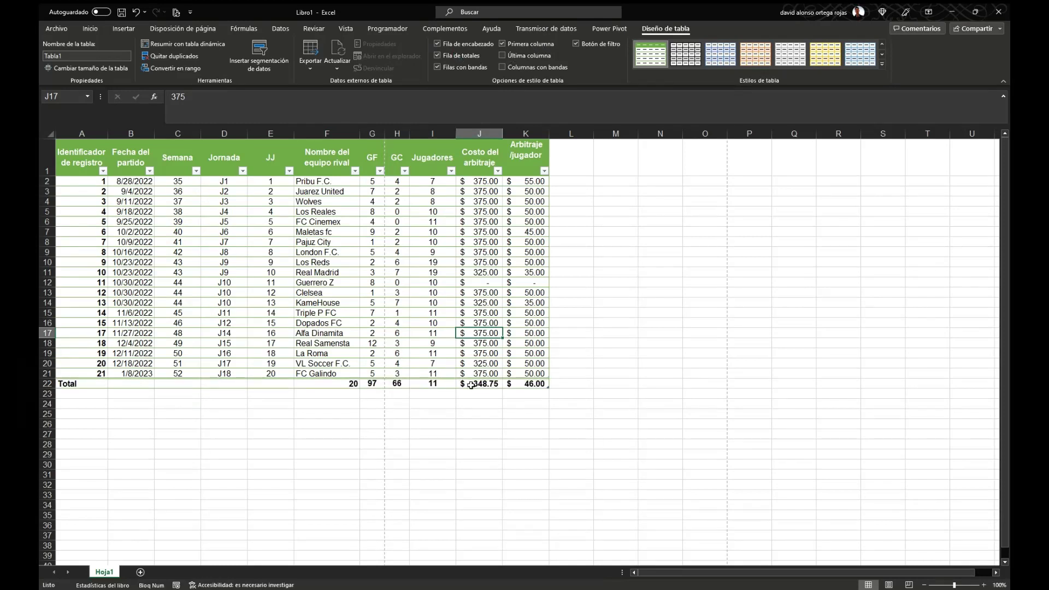
click(447, 66)
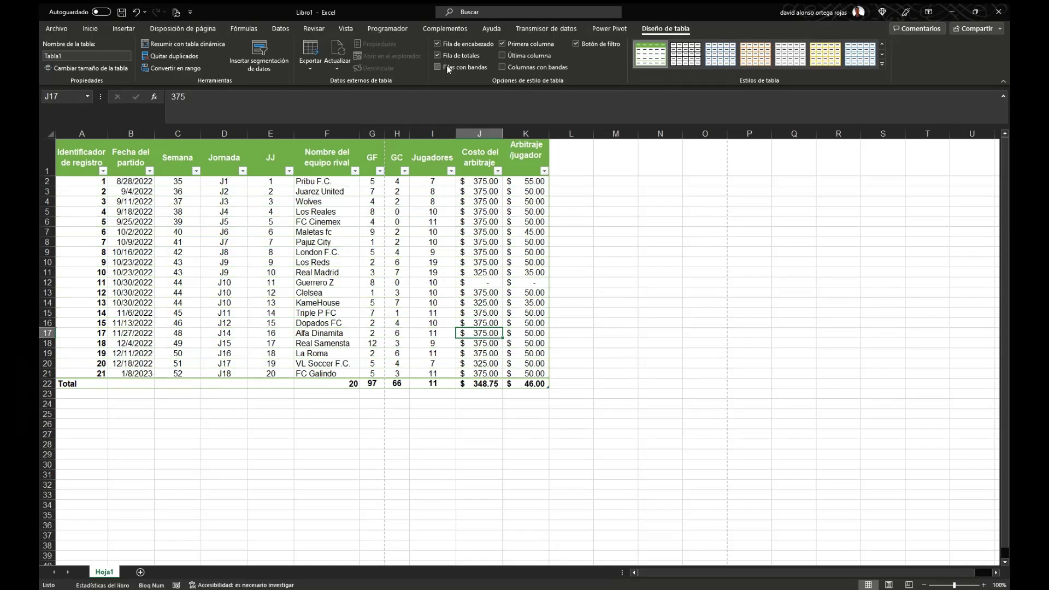
click(447, 67)
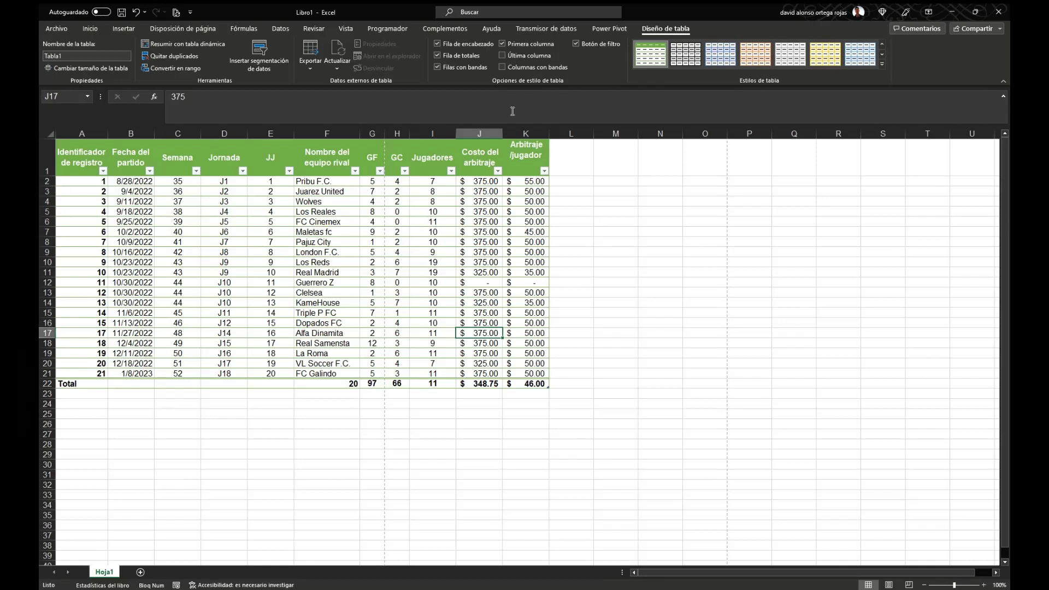
Preview the table without its header row and with last-column emphasis, restoring both options.
click(476, 43)
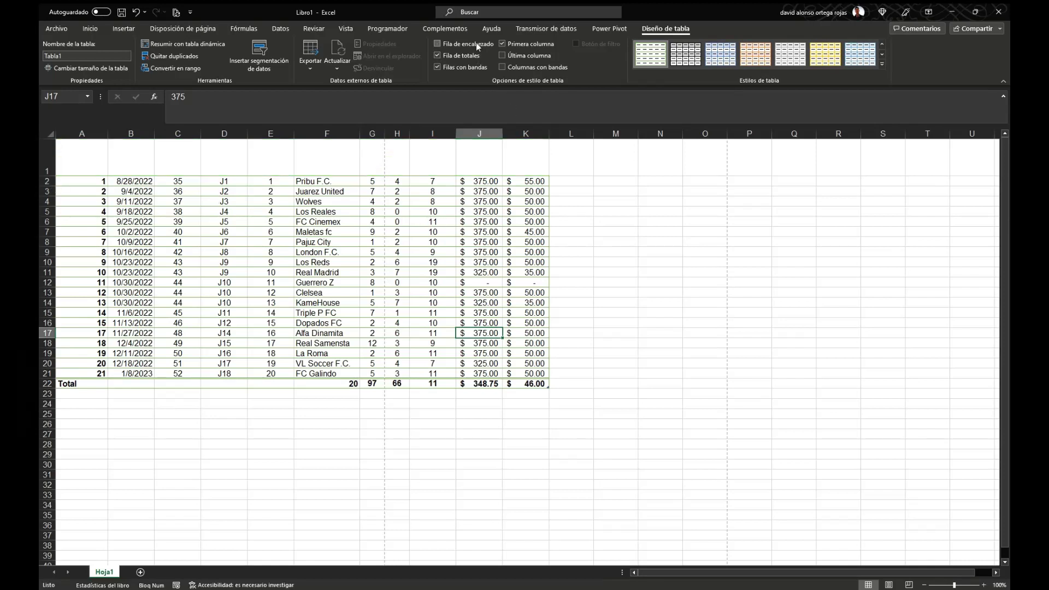
click(477, 44)
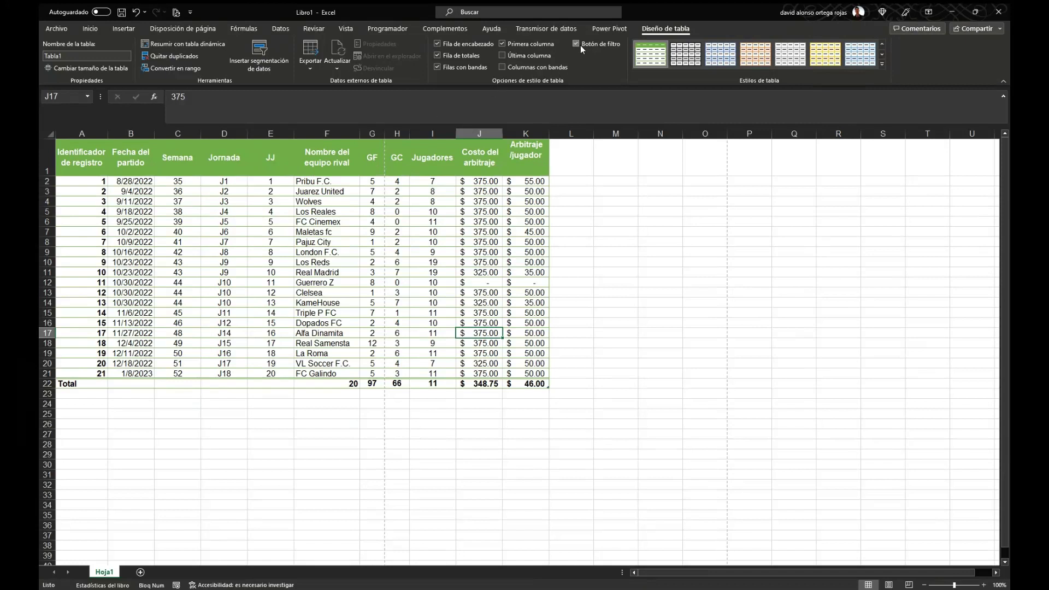
click(536, 57)
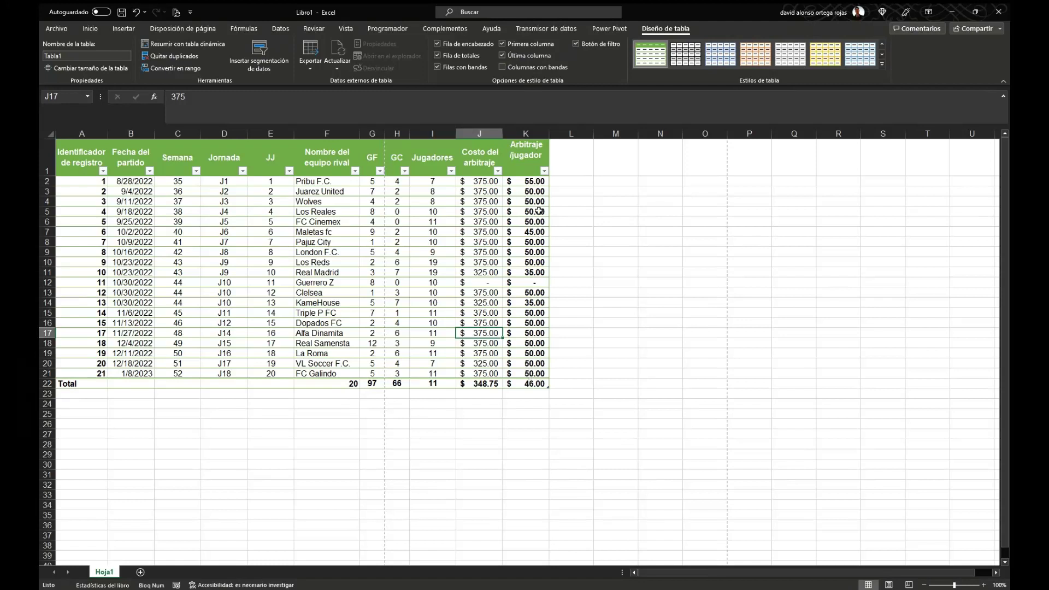
click(533, 58)
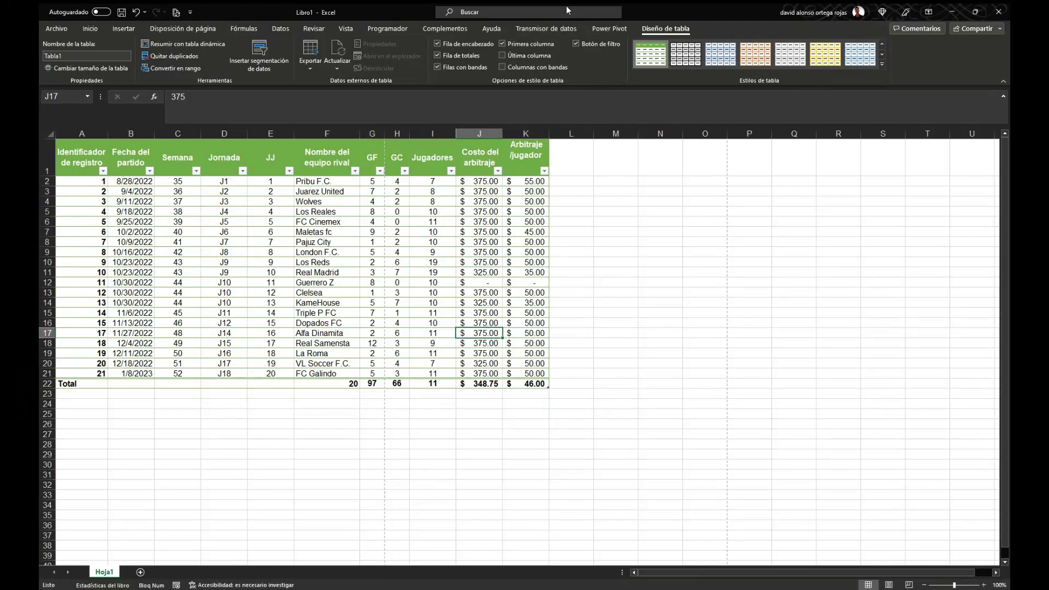
Turn on banded columns and apply the last green style of the Claro group to the table.
click(542, 66)
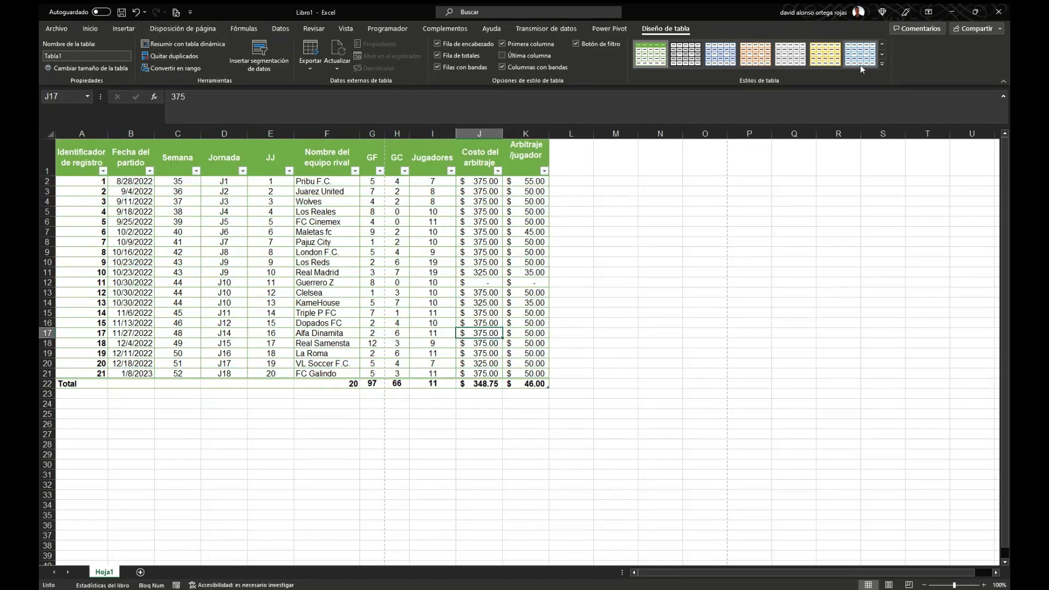
click(882, 64)
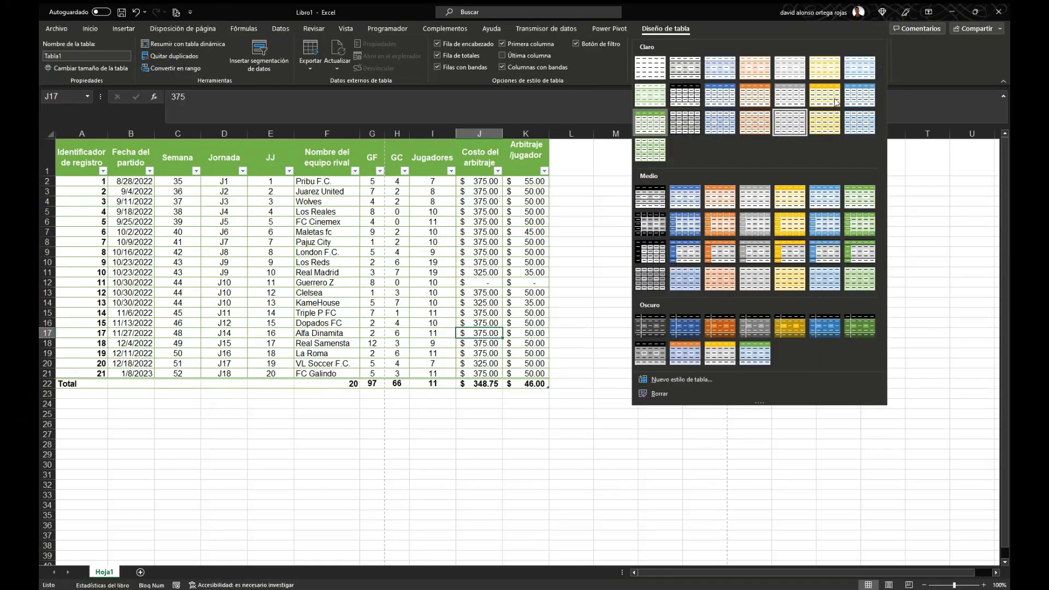
click(651, 157)
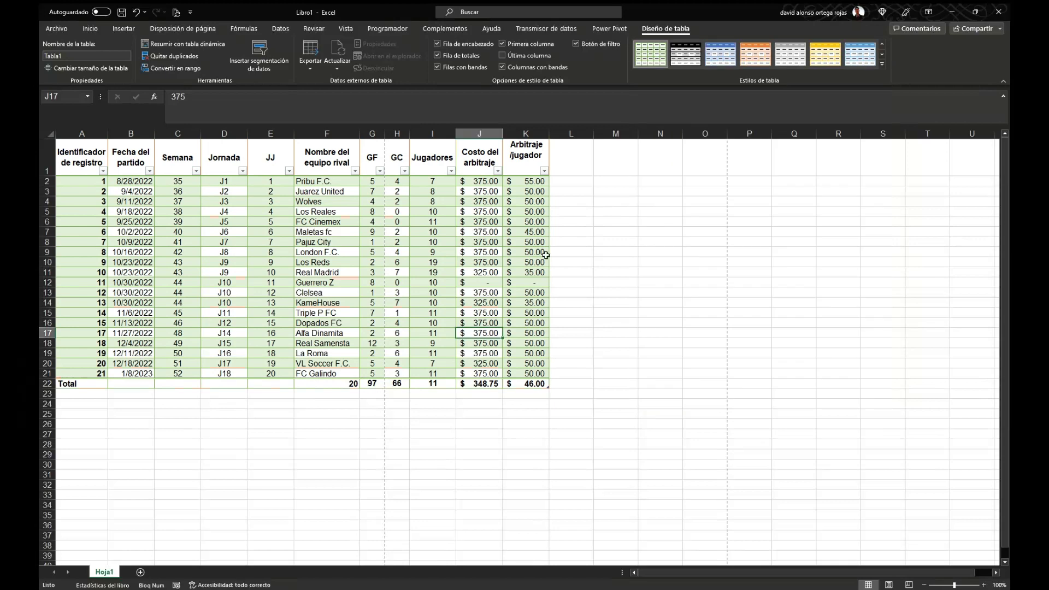
Compare banded rows and banded columns in different combinations, leaving only Filas con bandas enabled.
click(562, 68)
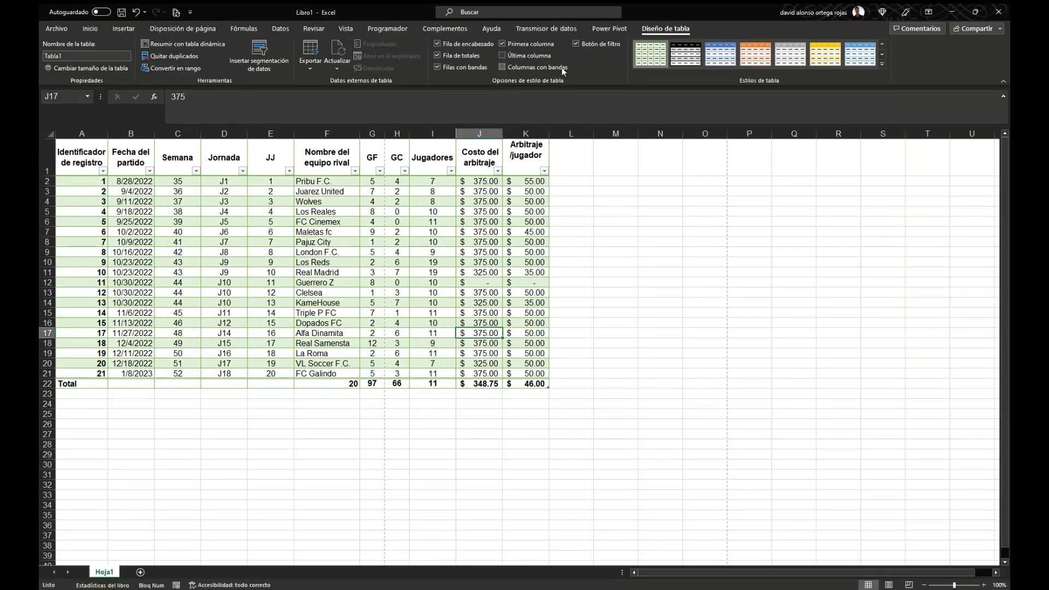
click(478, 67)
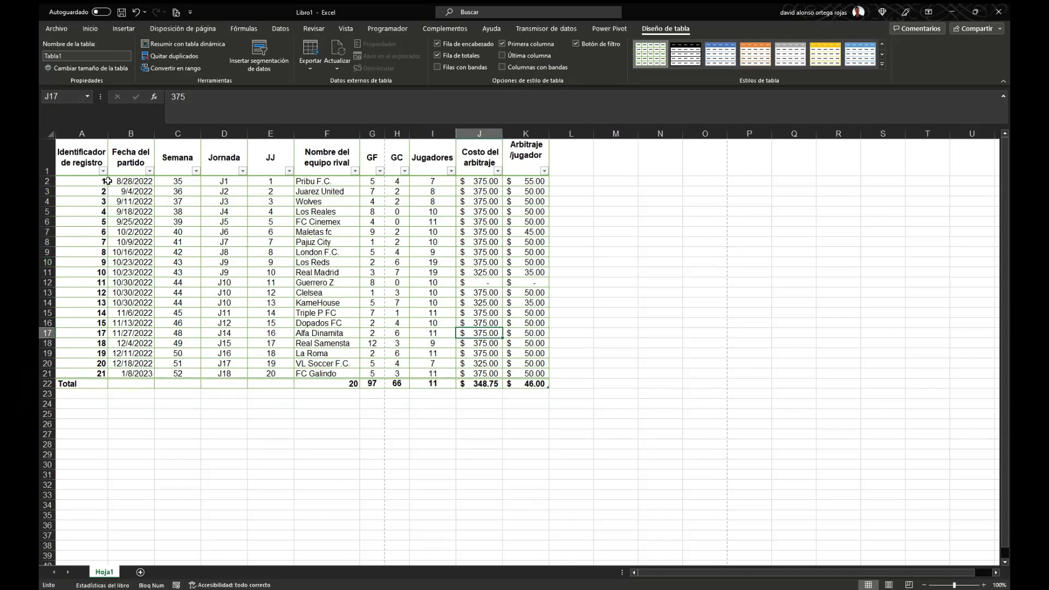
click(467, 67)
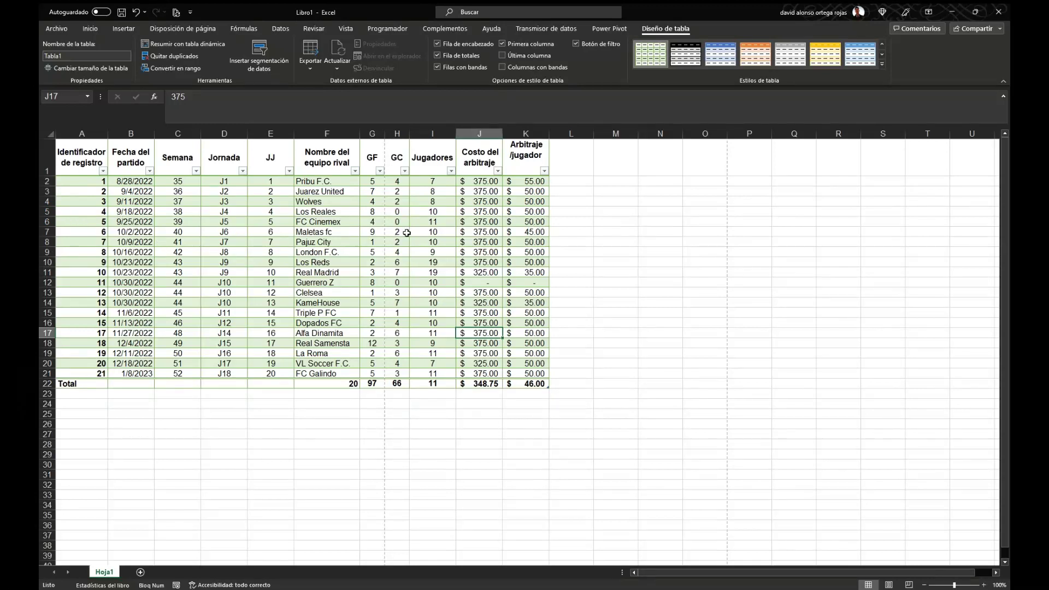
click(506, 68)
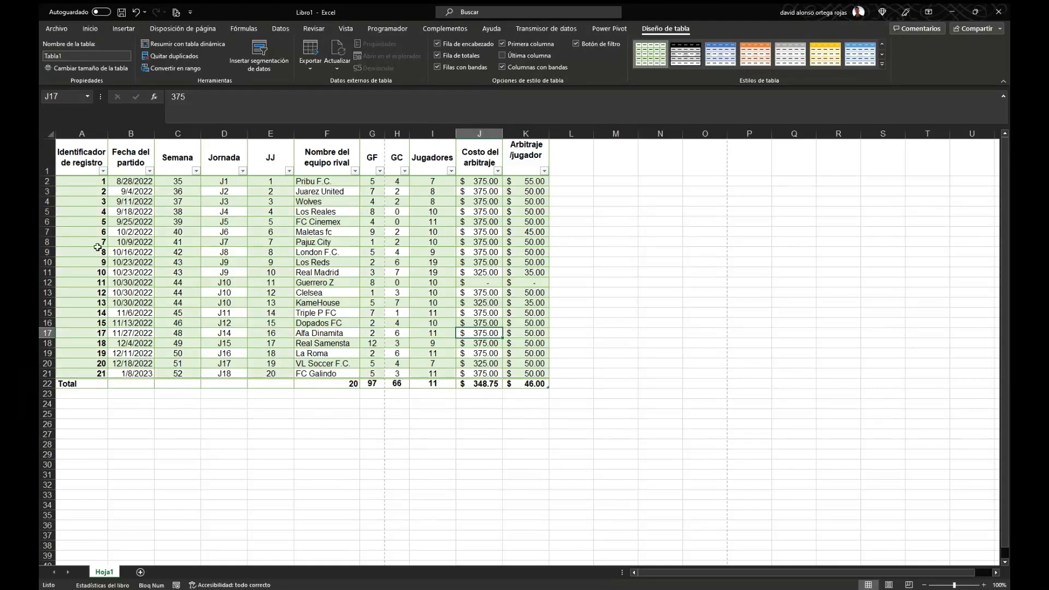
click(458, 68)
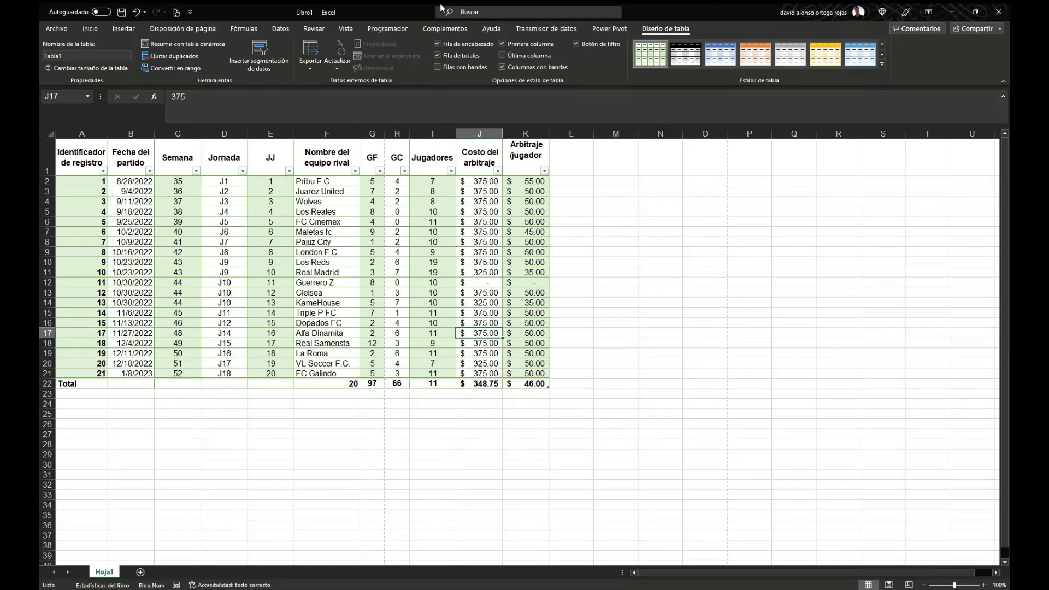
click(471, 66)
click(514, 65)
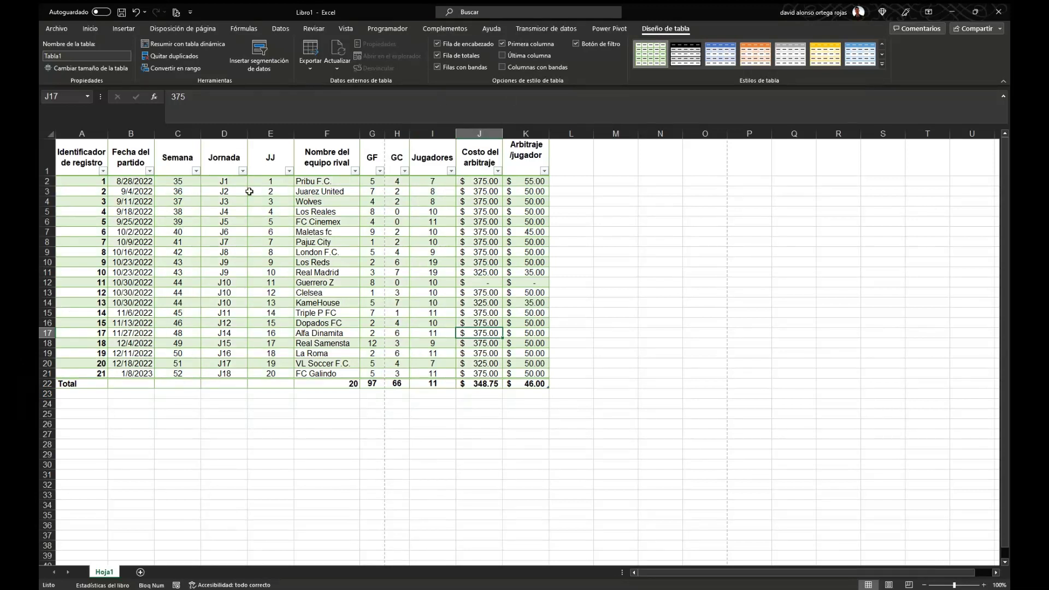
click(535, 365)
click(528, 374)
click(488, 345)
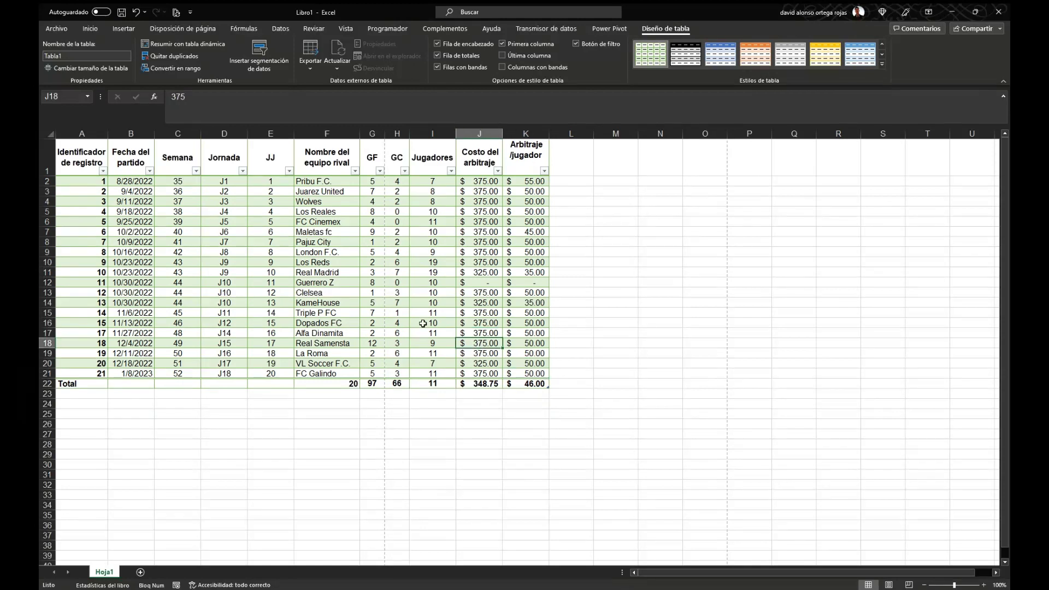
click(414, 320)
click(229, 238)
click(128, 193)
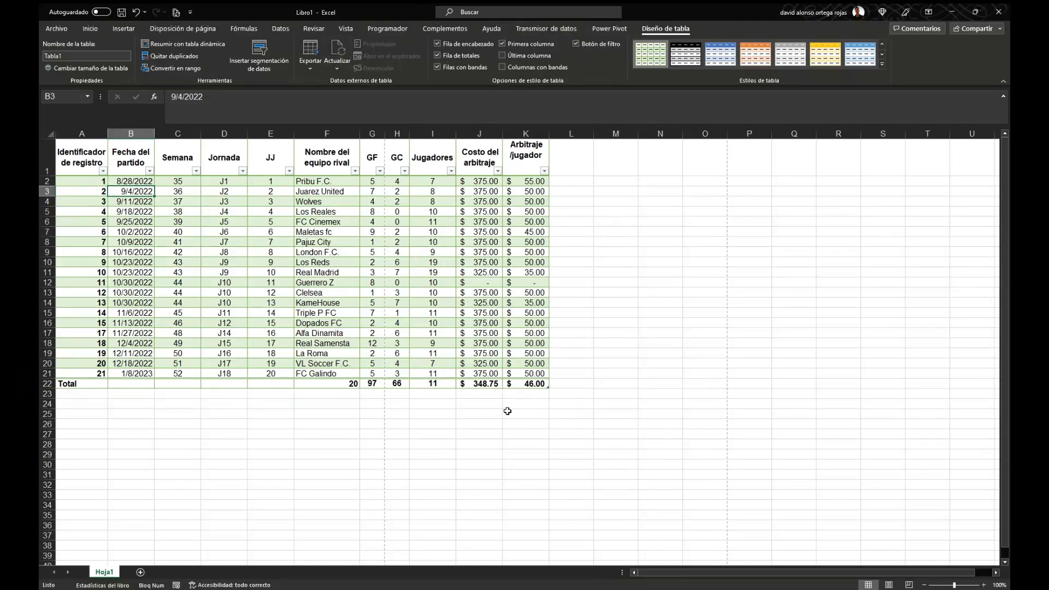
Rename the table as RegistroDeJuegos.
click(108, 55)
text(Registro de)
key(BackSpace)
text(DeJuegos)
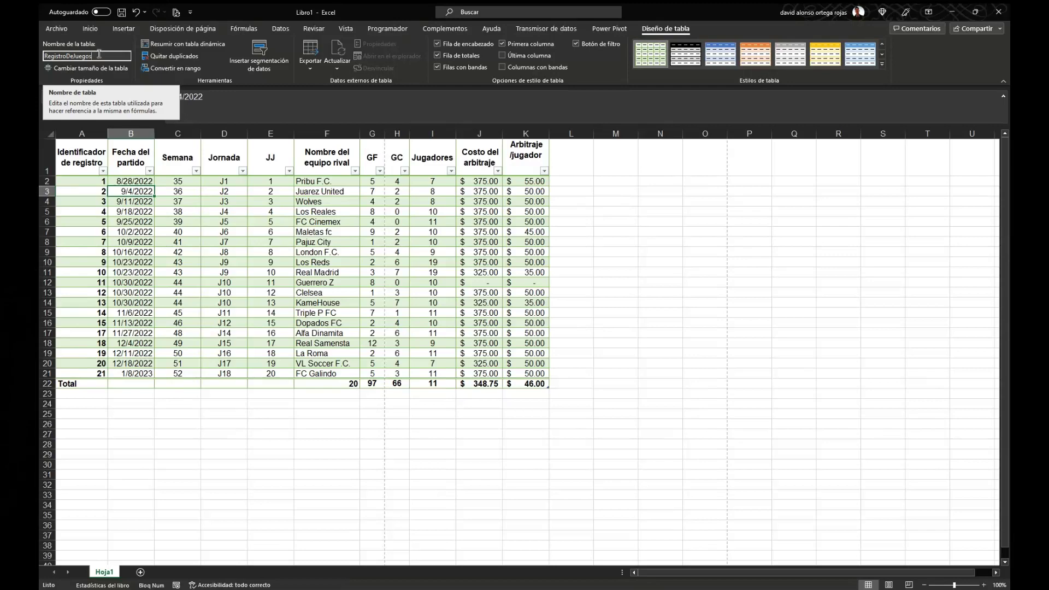
key(Return)
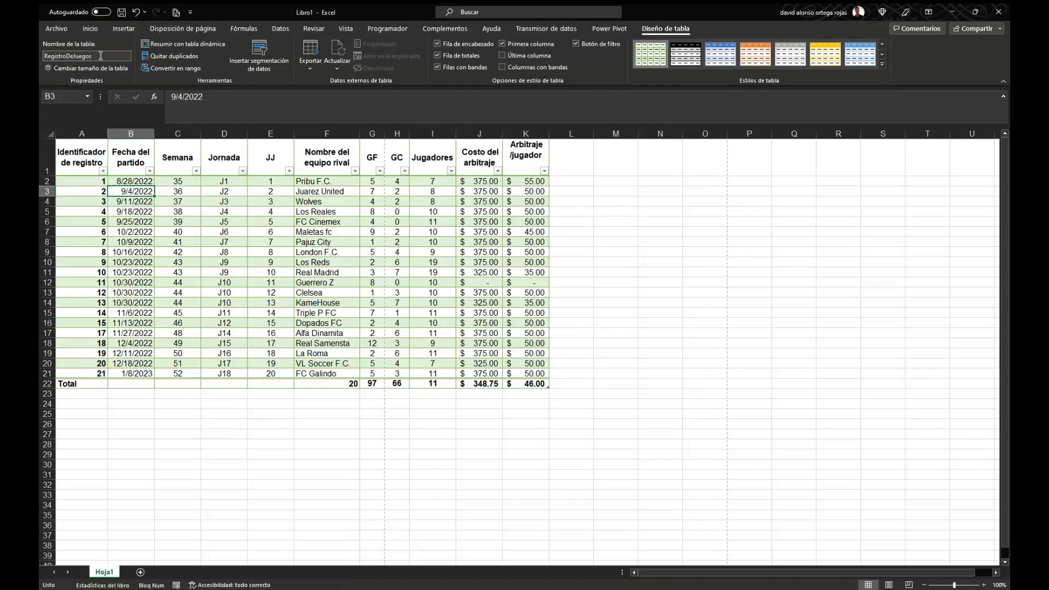
Insert table slicers for Fecha del partido, Nombre del equipo rival, Jugadores, Costo del arbitraje and Arbitraje/jugador.
click(606, 254)
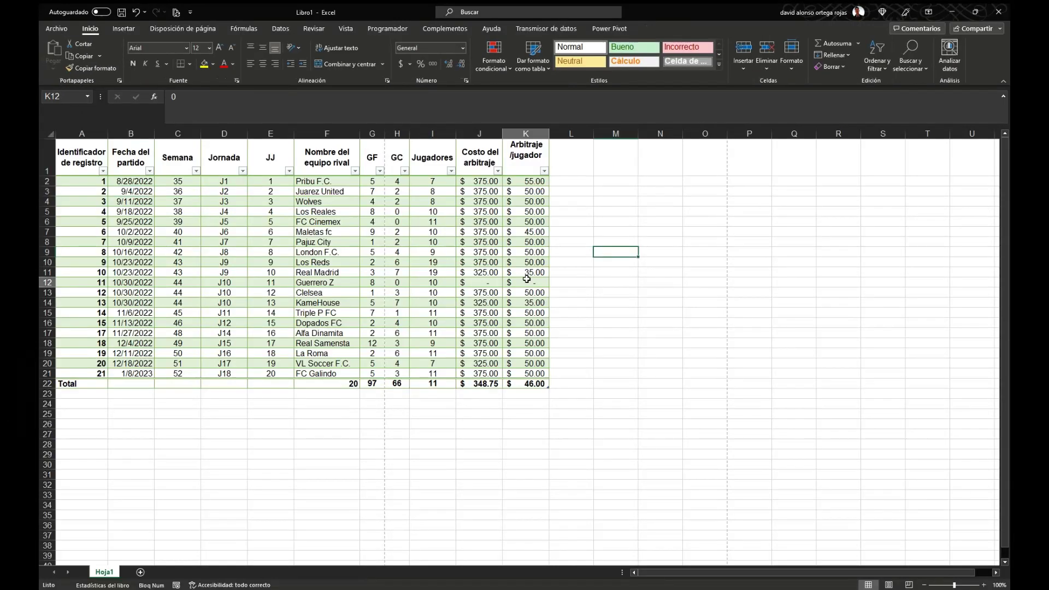
click(336, 220)
click(126, 166)
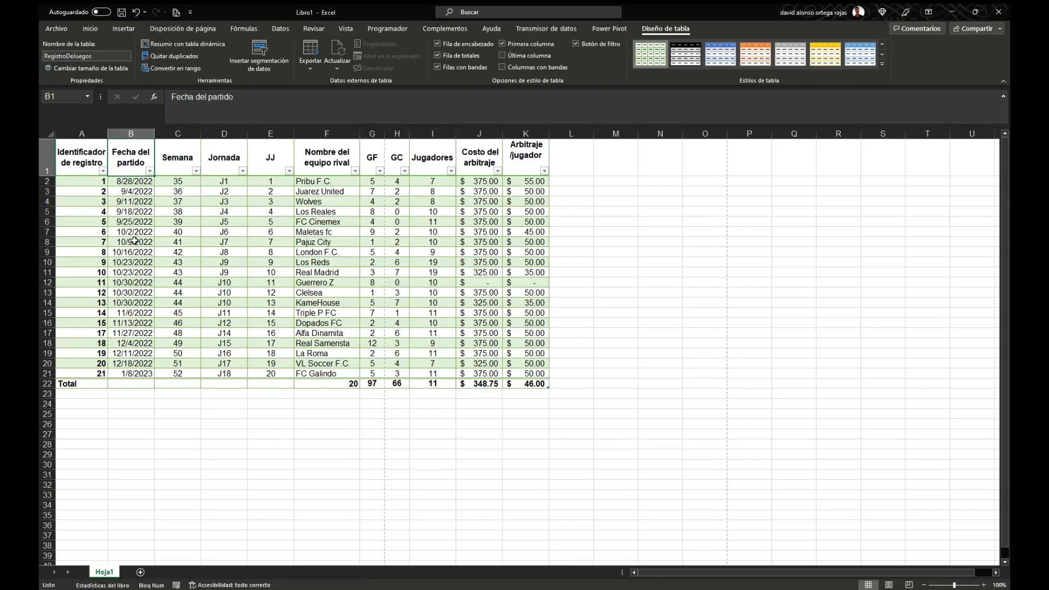
click(196, 192)
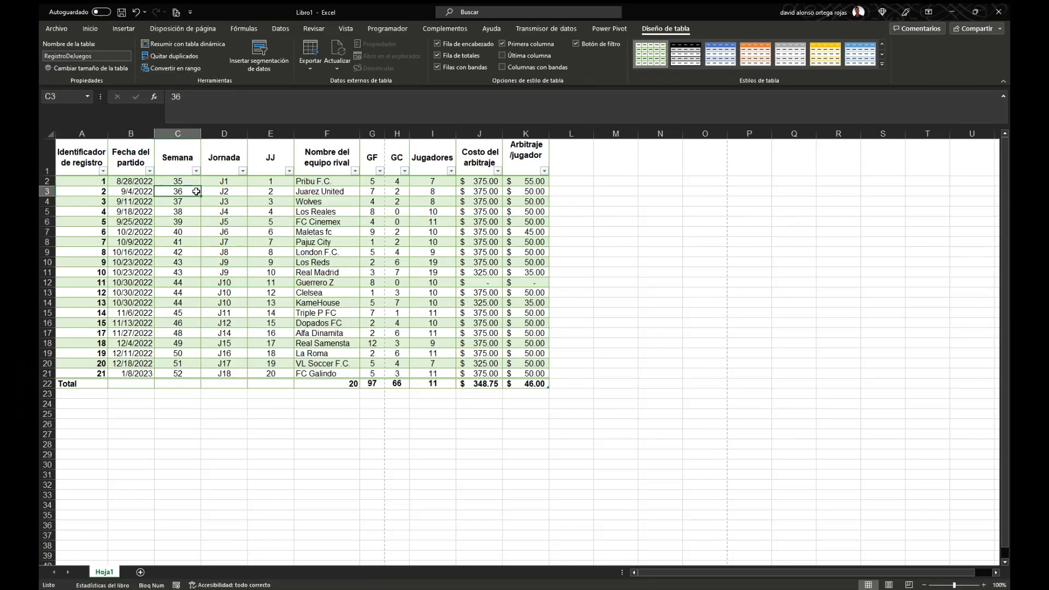
click(283, 64)
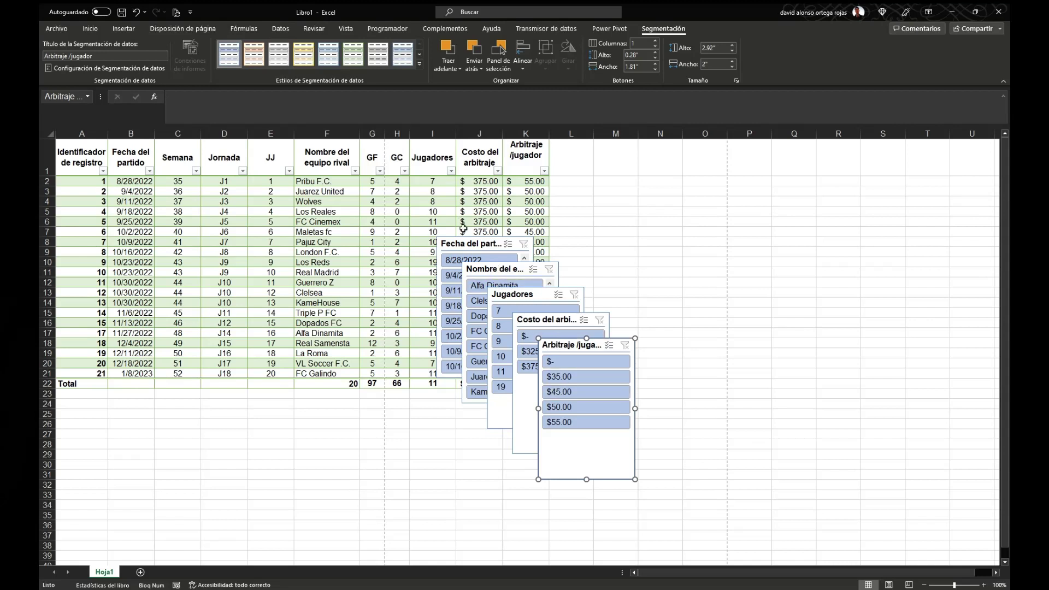
Arrange the five slicers in two rows beside the table so they no longer overlap each other or the data.
drag(475, 244, 634, 159)
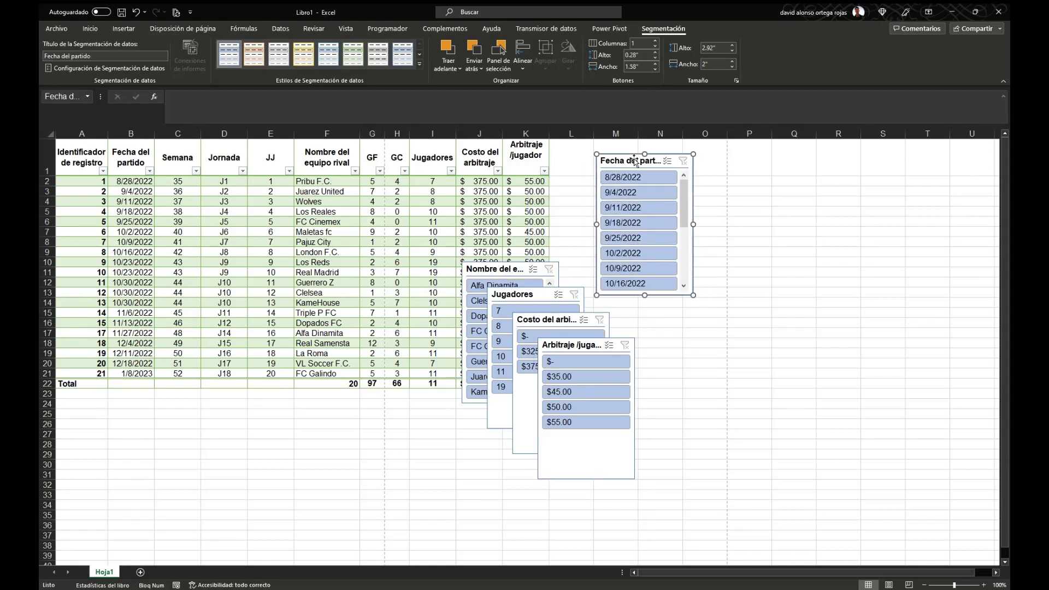
drag(514, 270, 764, 160)
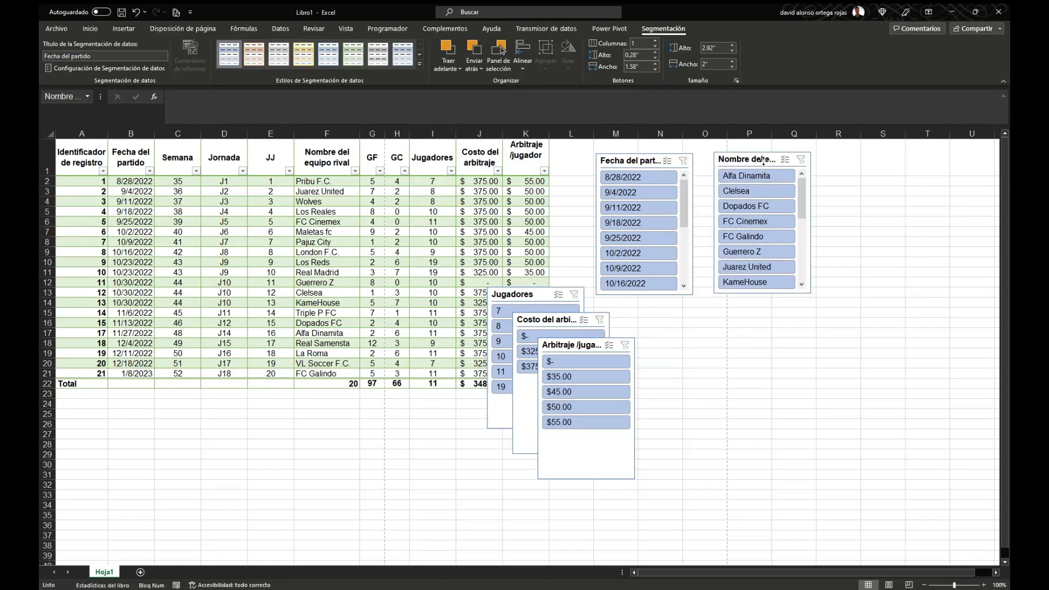
drag(525, 294, 891, 149)
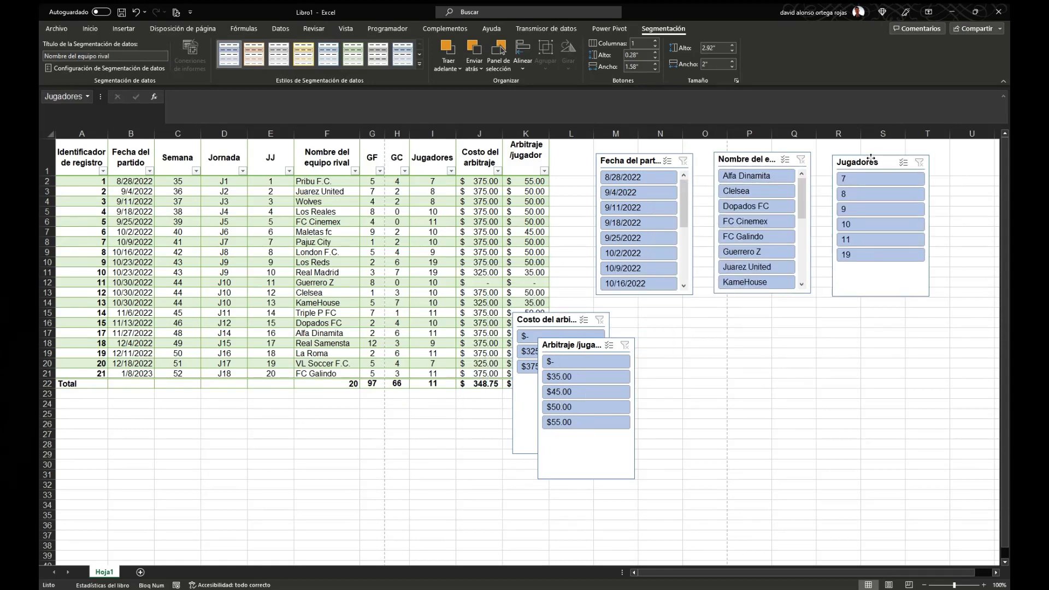
drag(565, 352, 744, 310)
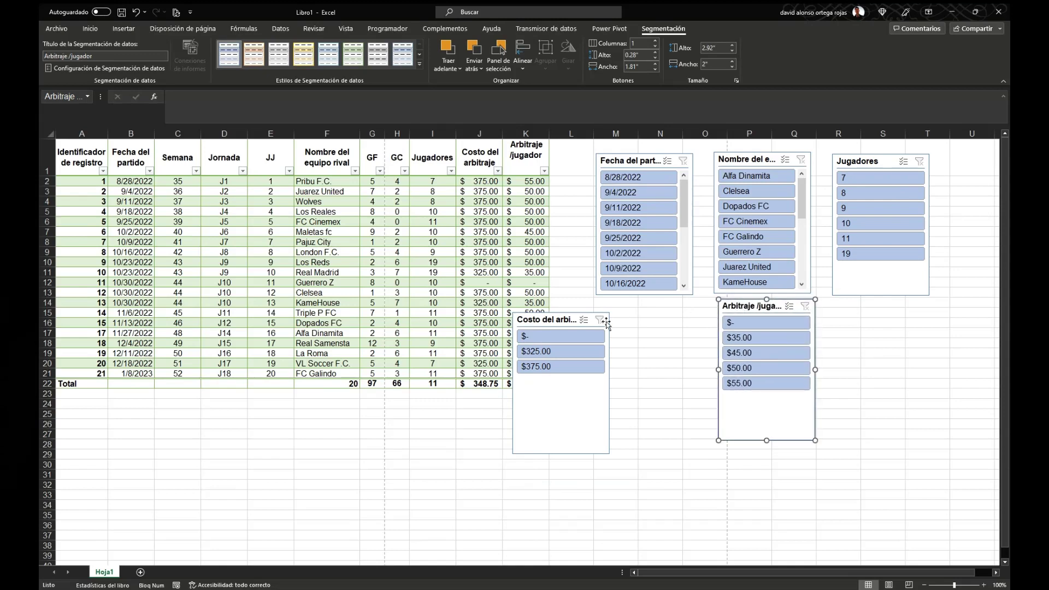
drag(562, 319, 648, 308)
drag(735, 305, 734, 310)
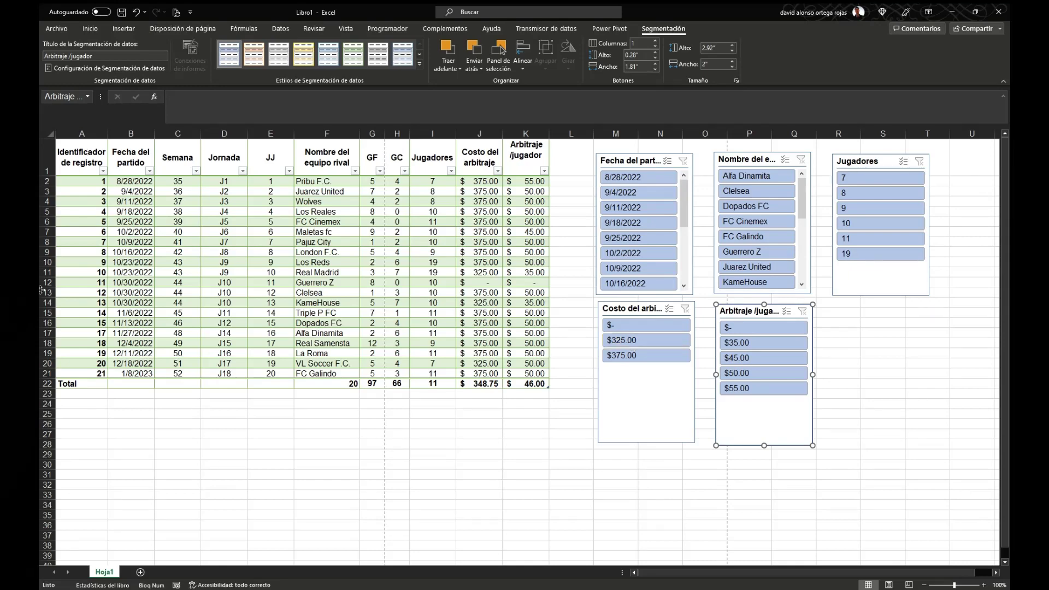
Filter the table by Costo del arbitraje $325.00 and Arbitraje/jugador $35.00, and clear both slicer filters.
click(650, 344)
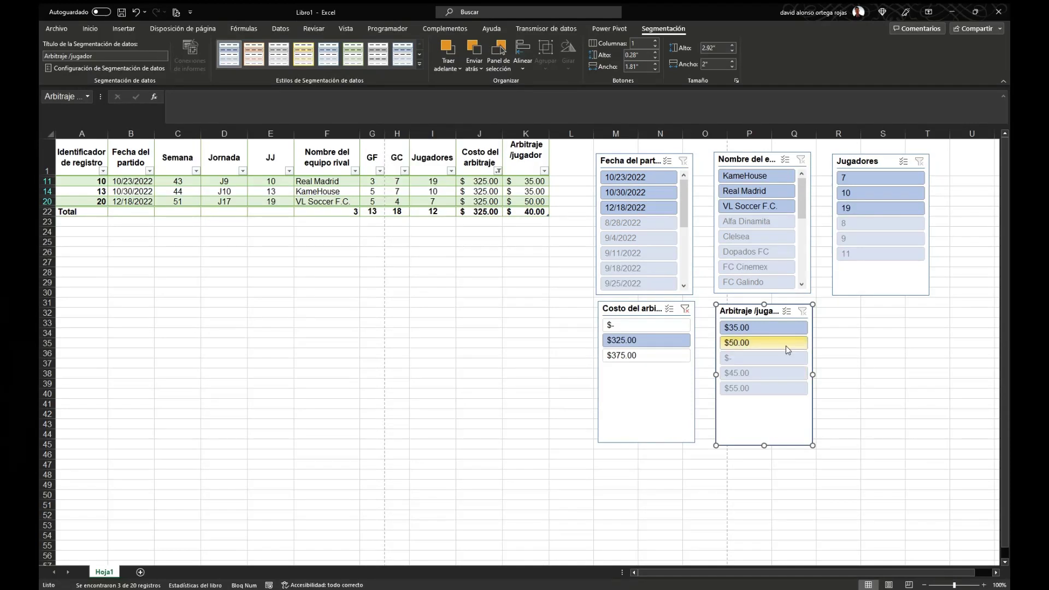
click(786, 330)
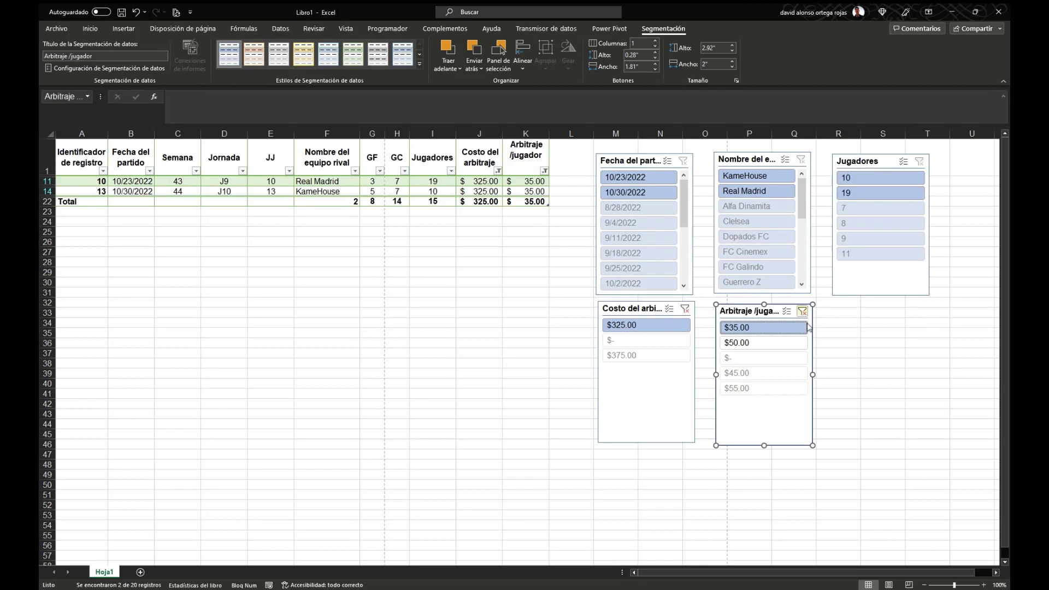
click(803, 313)
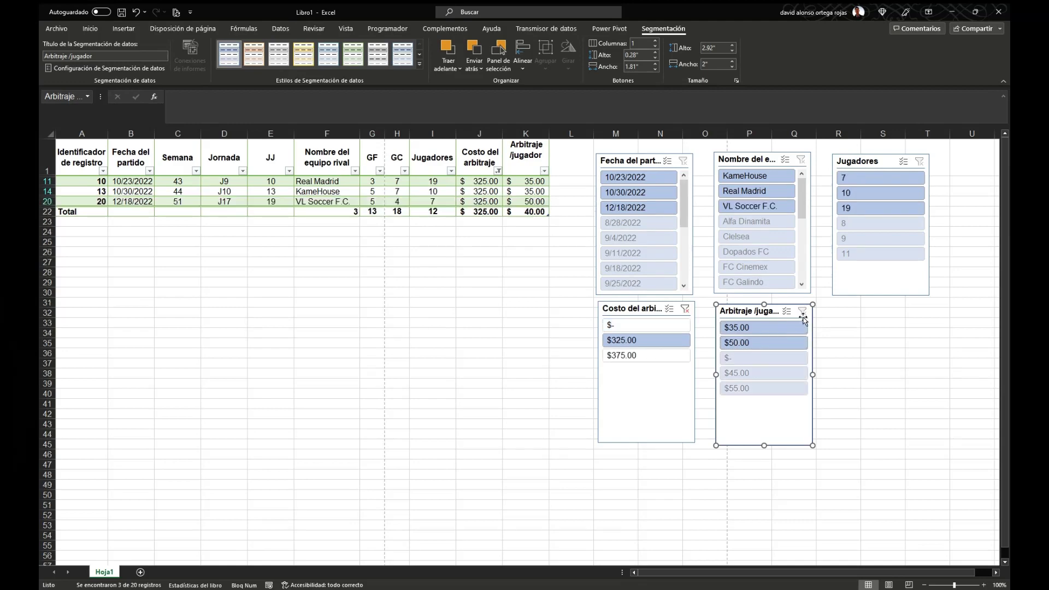
click(685, 309)
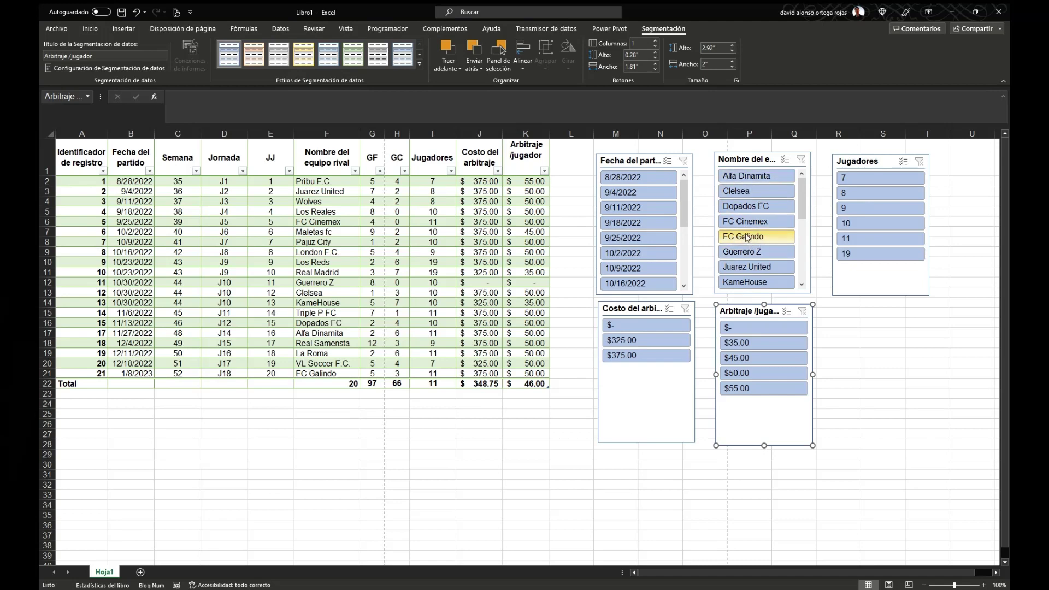
Enable multiple selection in the Nombre del equipo rival slicer and exclude FC Cinemex, Guerrero Z and Clelsea.
click(788, 163)
click(756, 224)
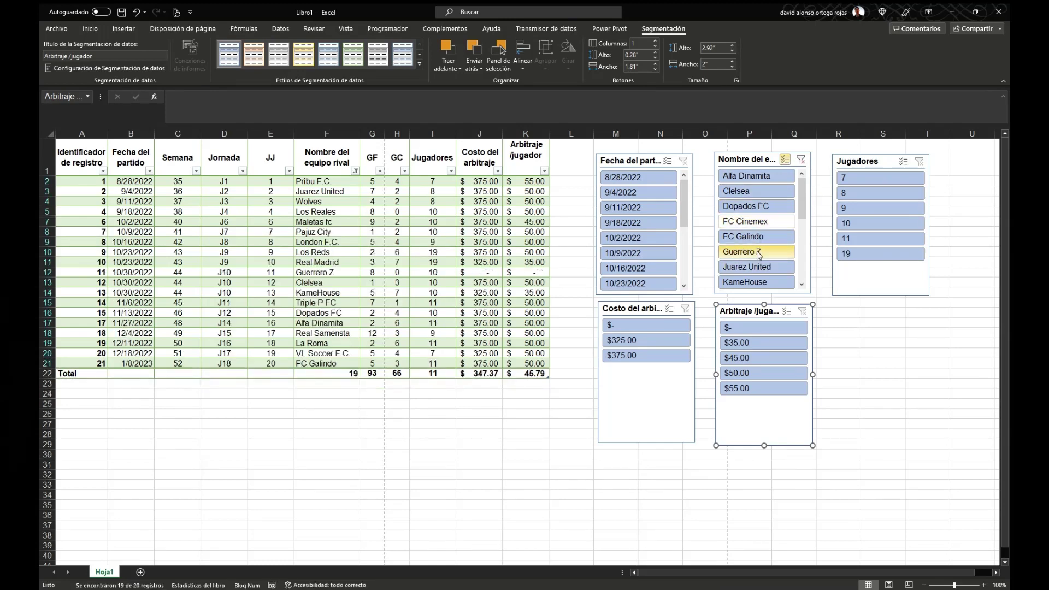
click(759, 254)
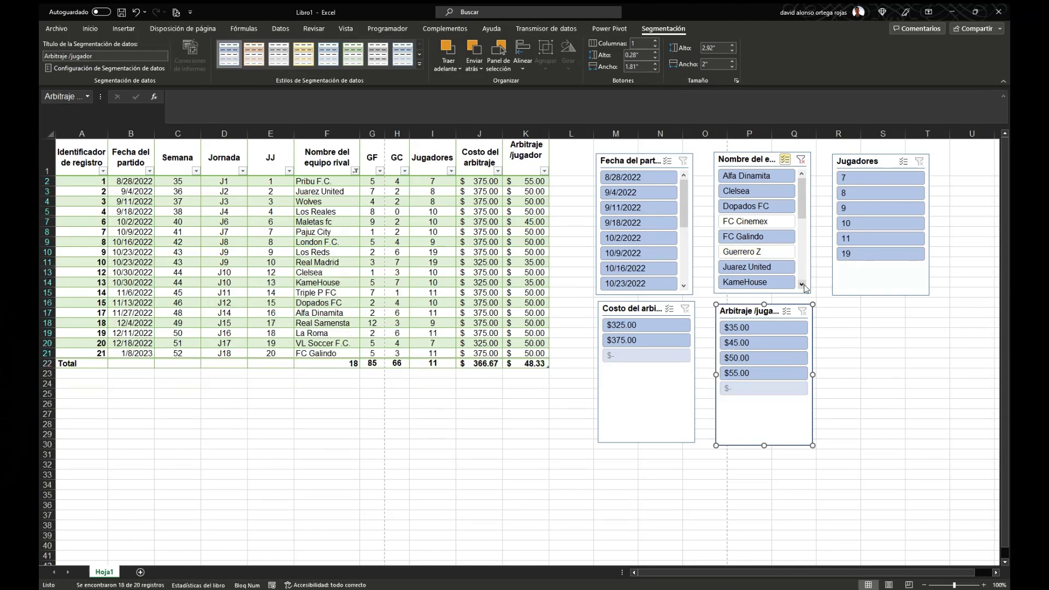
click(756, 191)
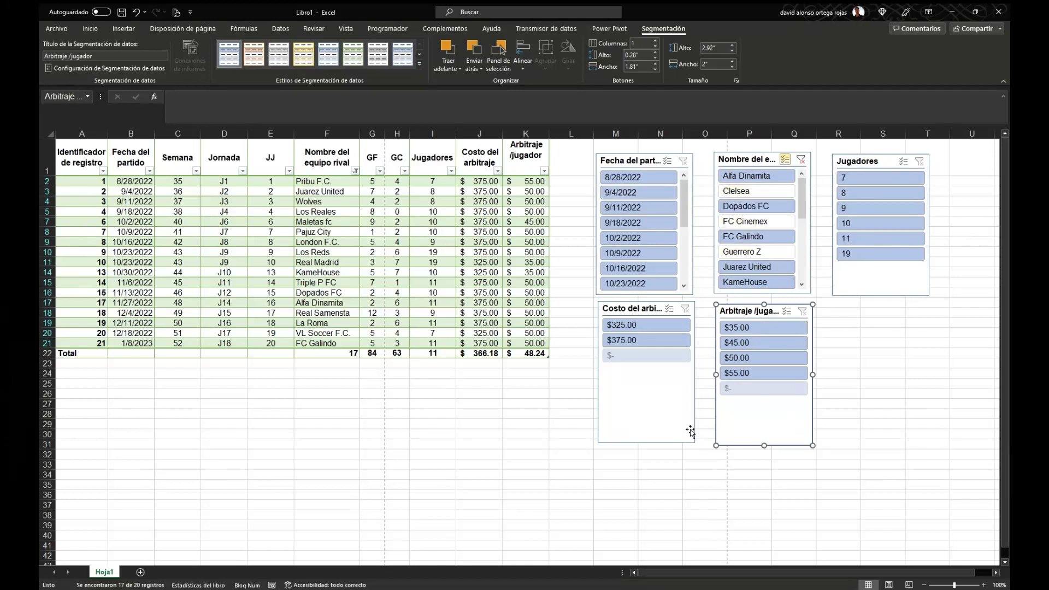
Try the $325.00 filter alone in the Costo del arbitraje slicer, clear it, and exclude that value using multiple selection instead.
click(660, 327)
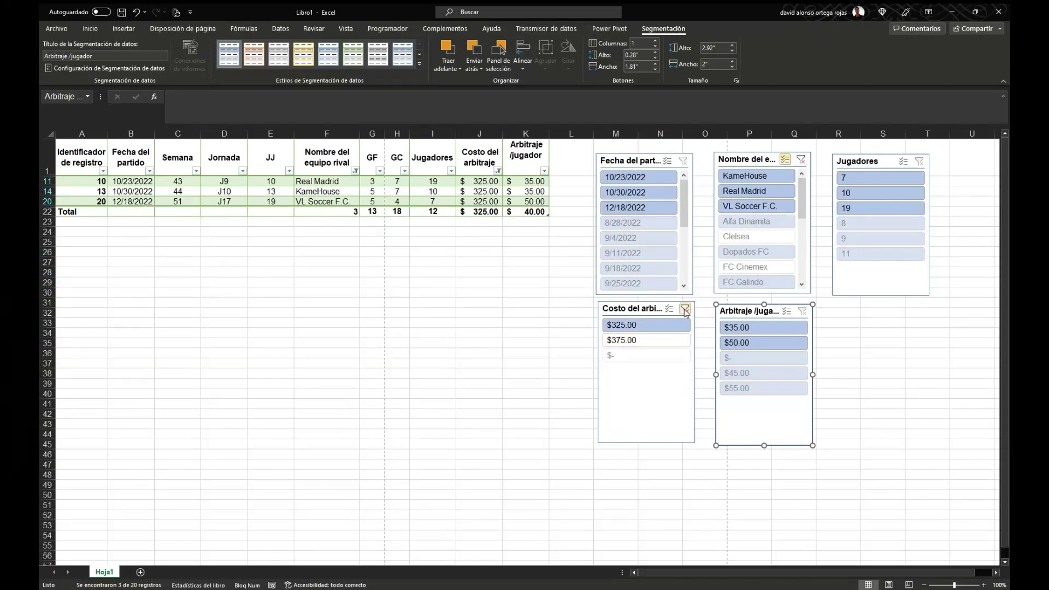
click(685, 309)
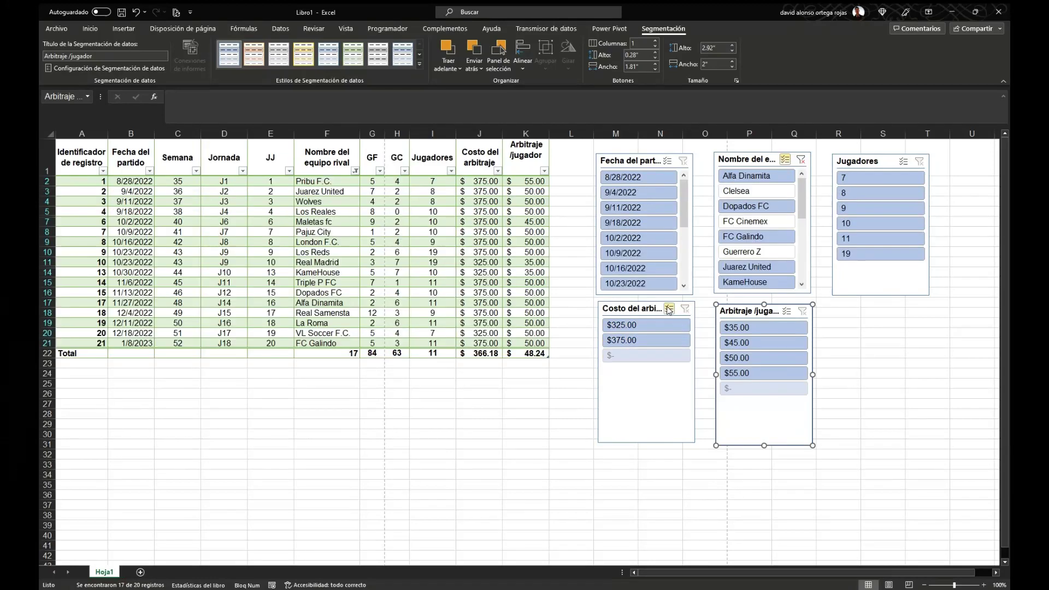
click(669, 310)
click(664, 324)
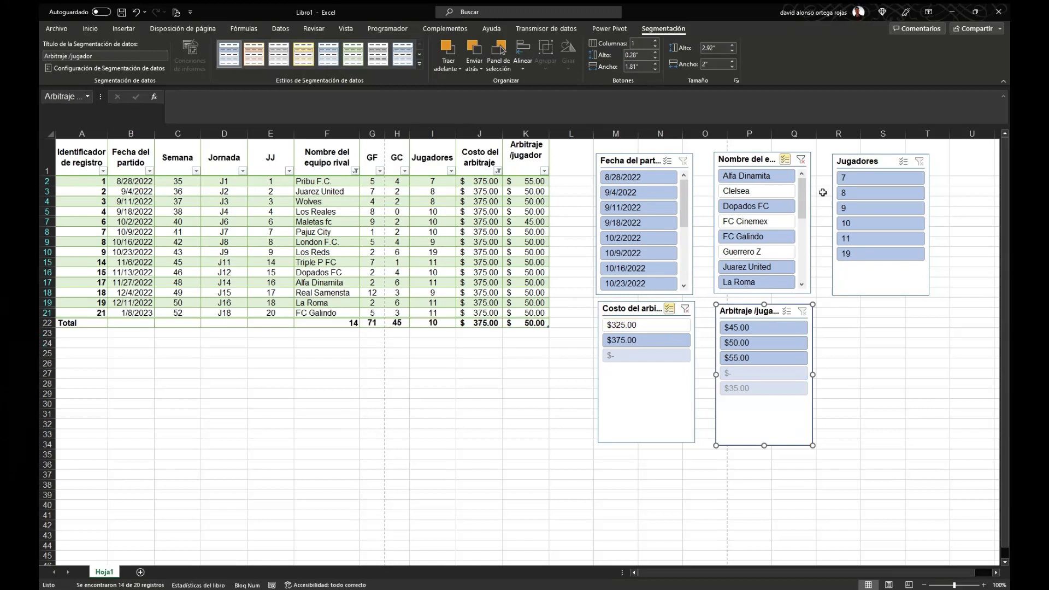
Clear the rival team filter, exclude the $- value from Costo del arbitraje, and clear that cost filter as well.
click(801, 159)
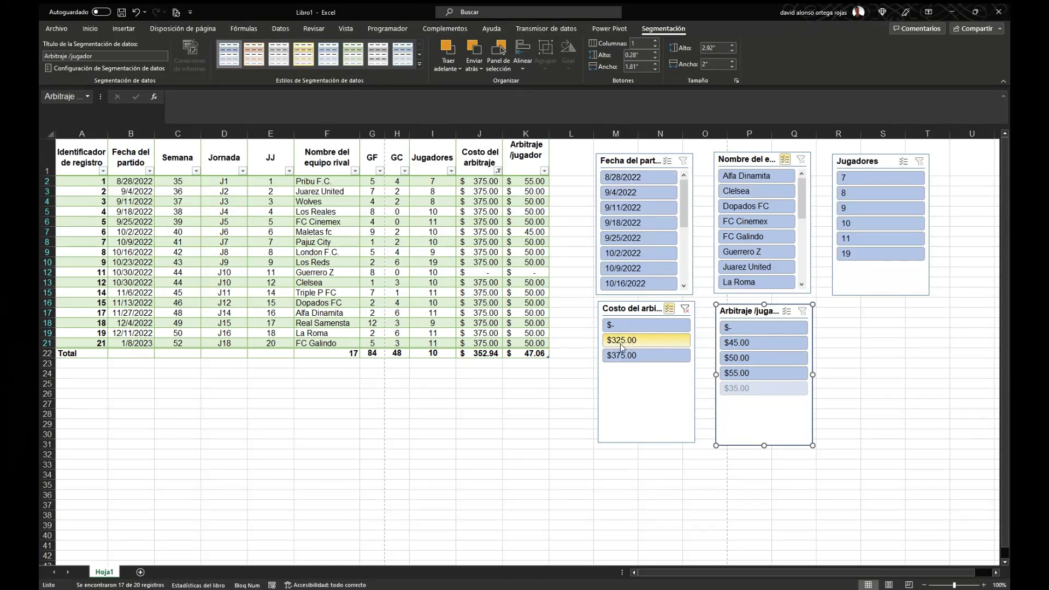
click(628, 325)
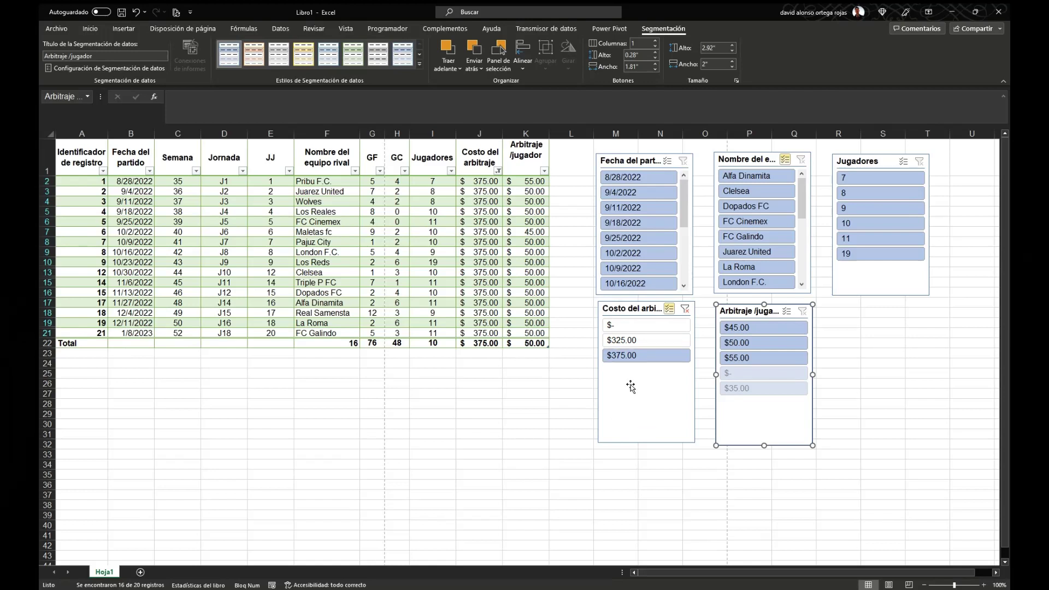
click(685, 309)
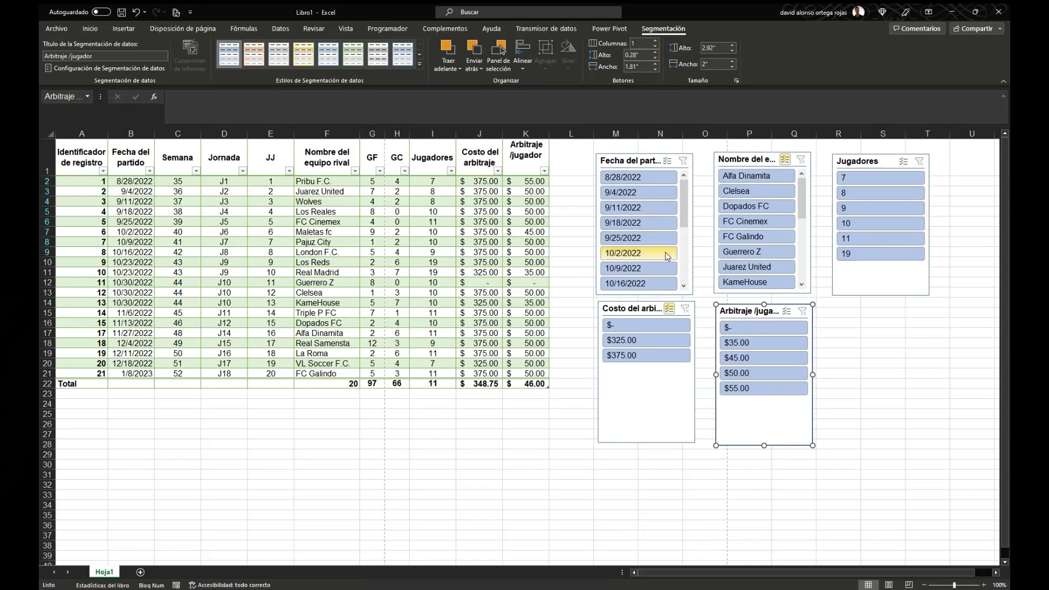
Enable multiple selection in the Fecha del partido slicer, exclude the dates from 8/28/2022 to 9/25/2022, and clear the filter.
click(667, 160)
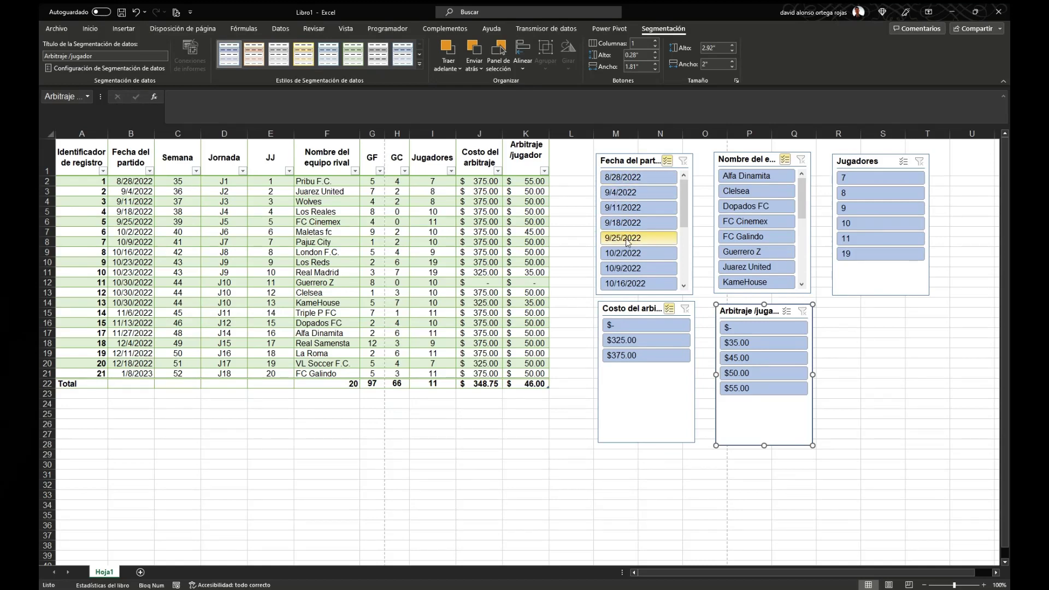
click(640, 176)
click(642, 192)
click(643, 208)
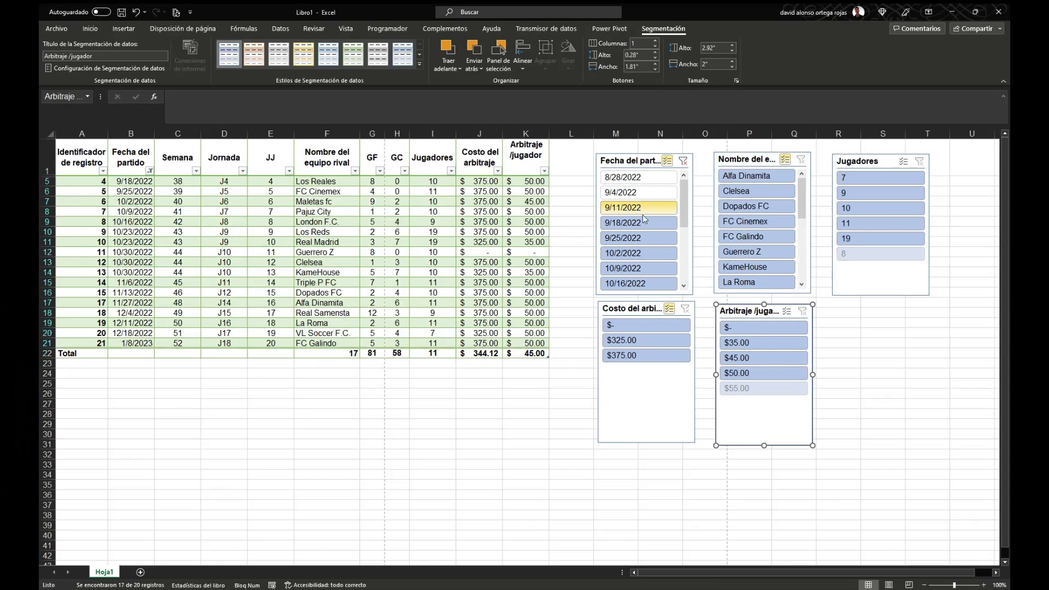
click(643, 223)
click(643, 239)
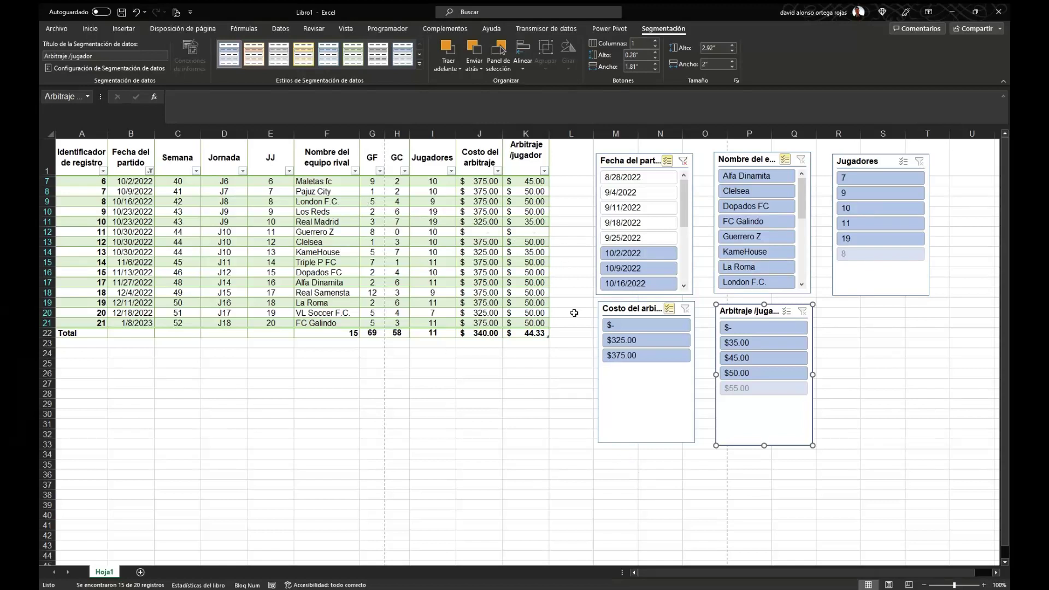
click(683, 161)
click(576, 289)
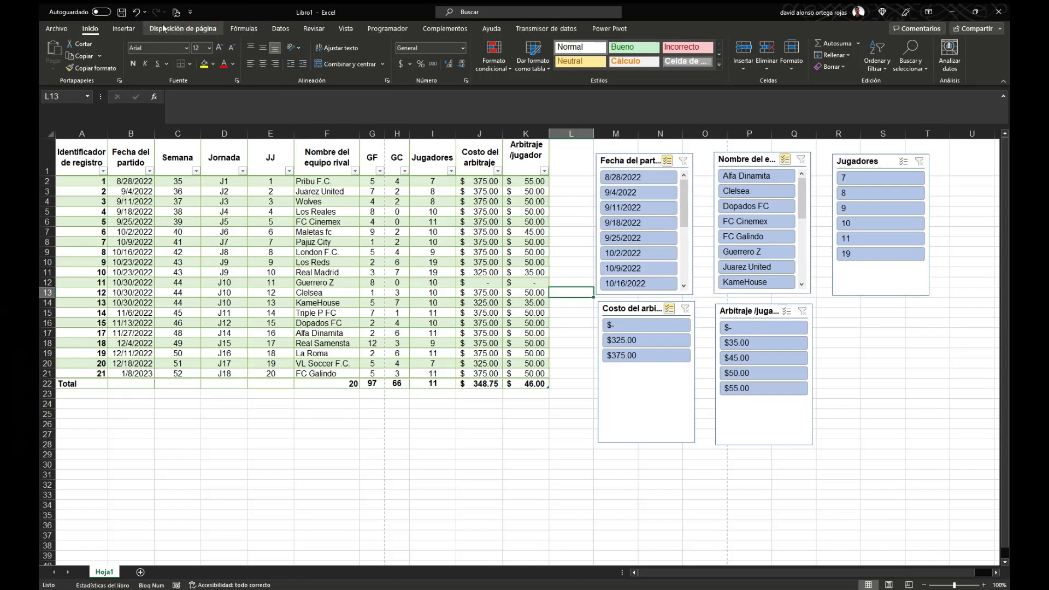
Insert the recommended pivot table summarizing GC and GF by Jornada on a new sheet and remove its Identificador de registro field.
click(126, 30)
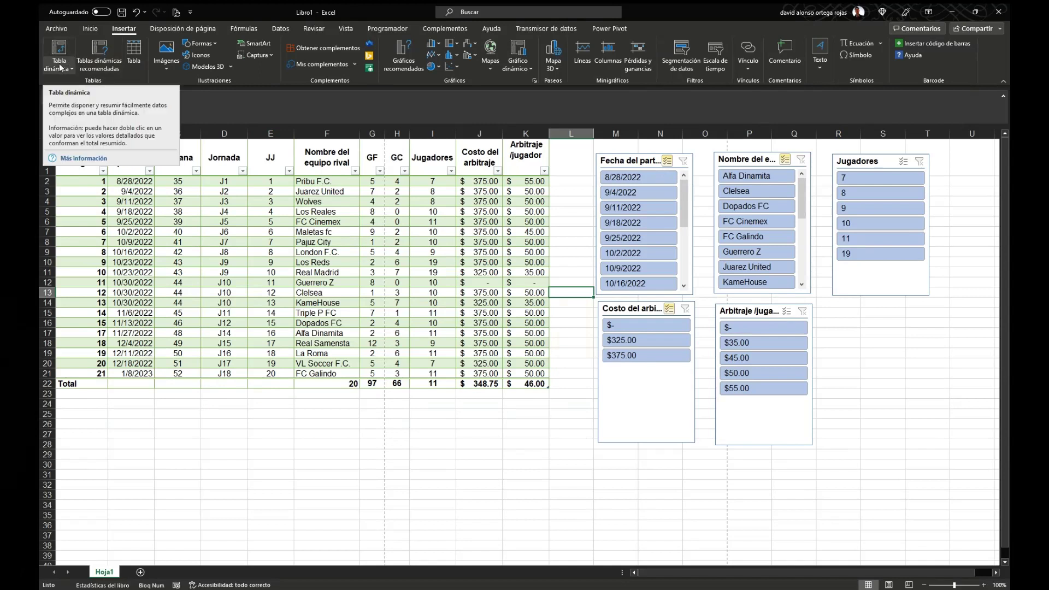
click(100, 60)
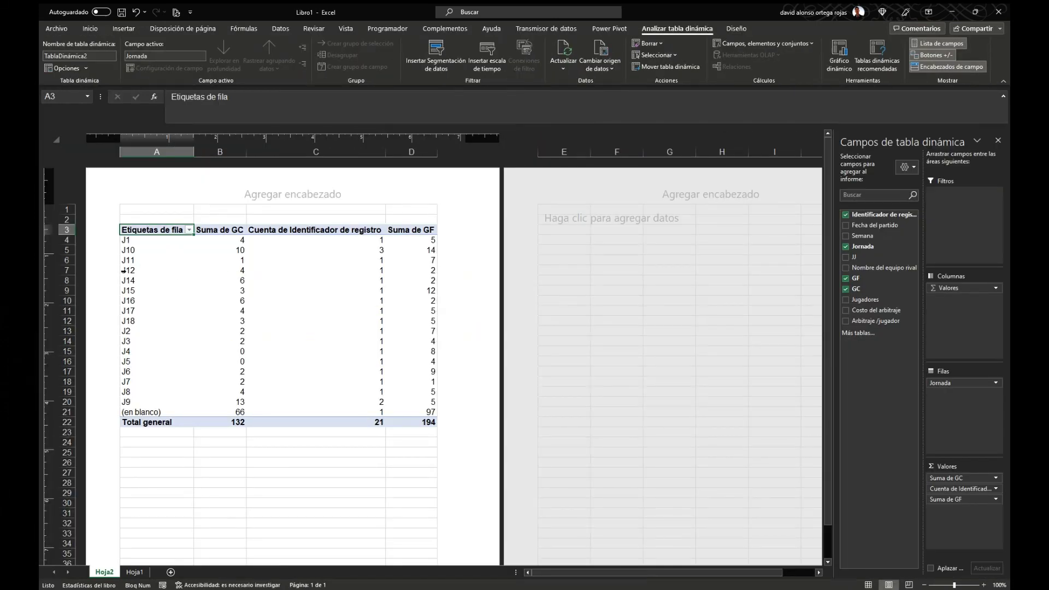
click(142, 242)
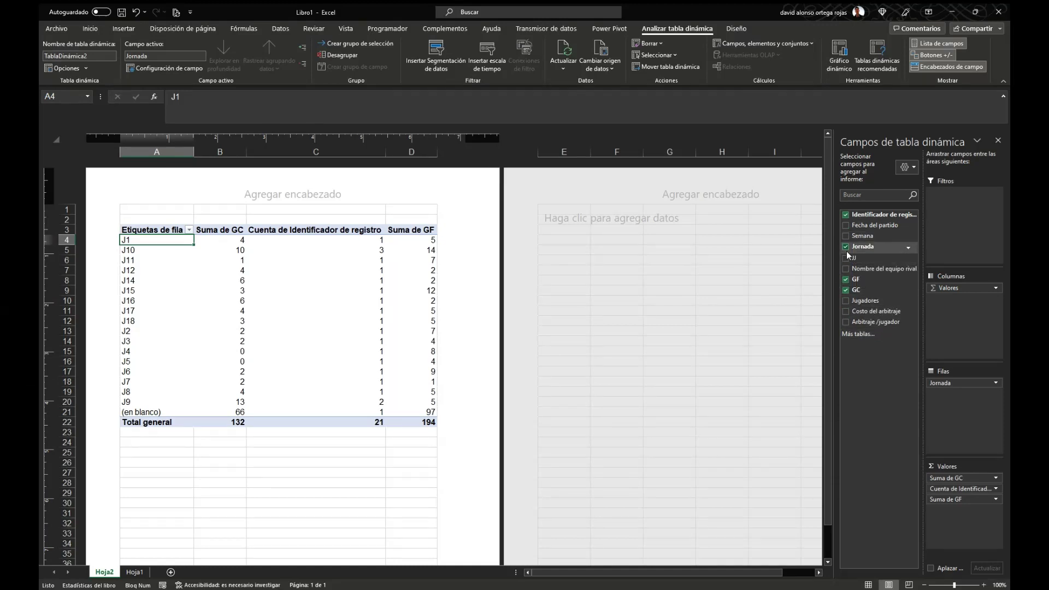
click(846, 215)
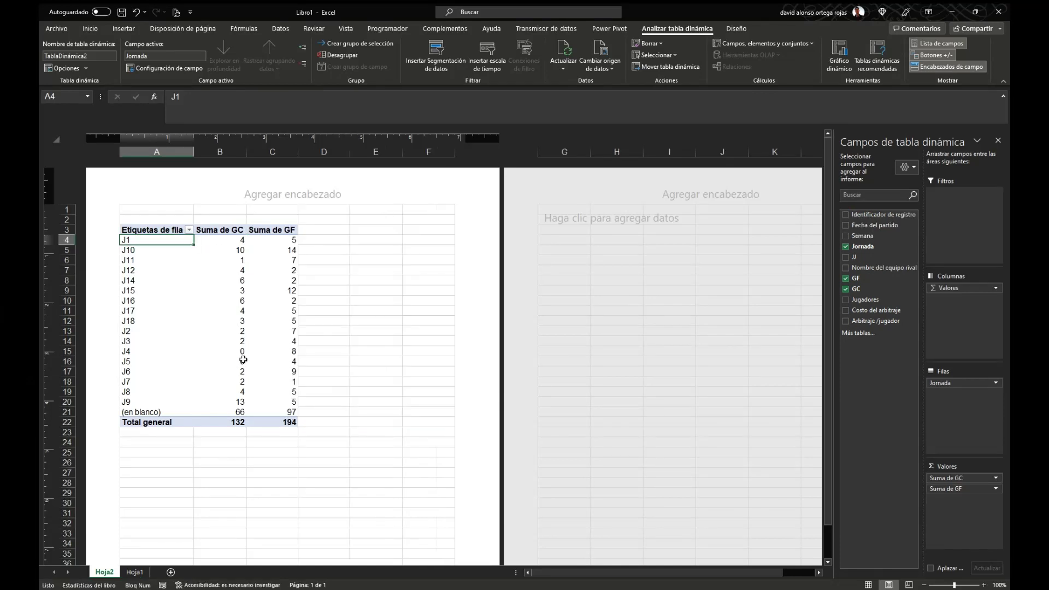
Add Costo del arbitraje and Arbitraje/jugador as summed values in the pivot table.
click(302, 239)
click(310, 227)
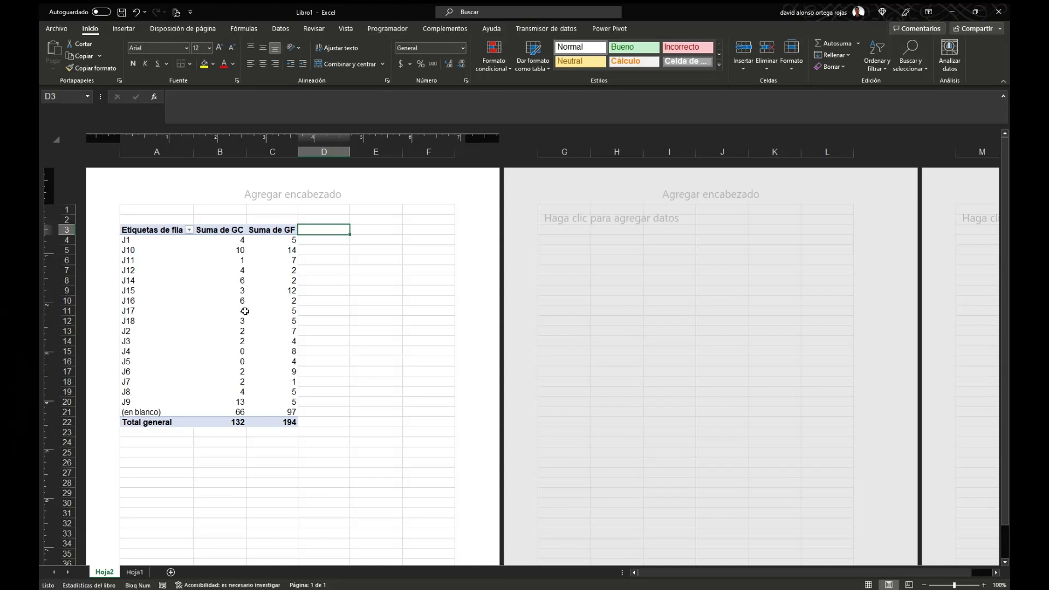
click(213, 241)
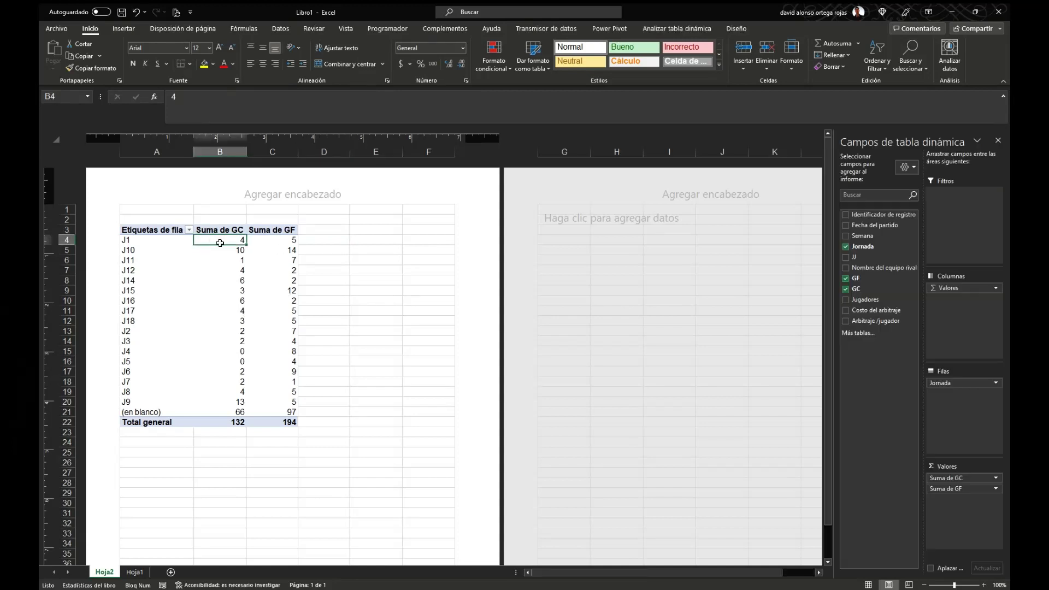
click(270, 240)
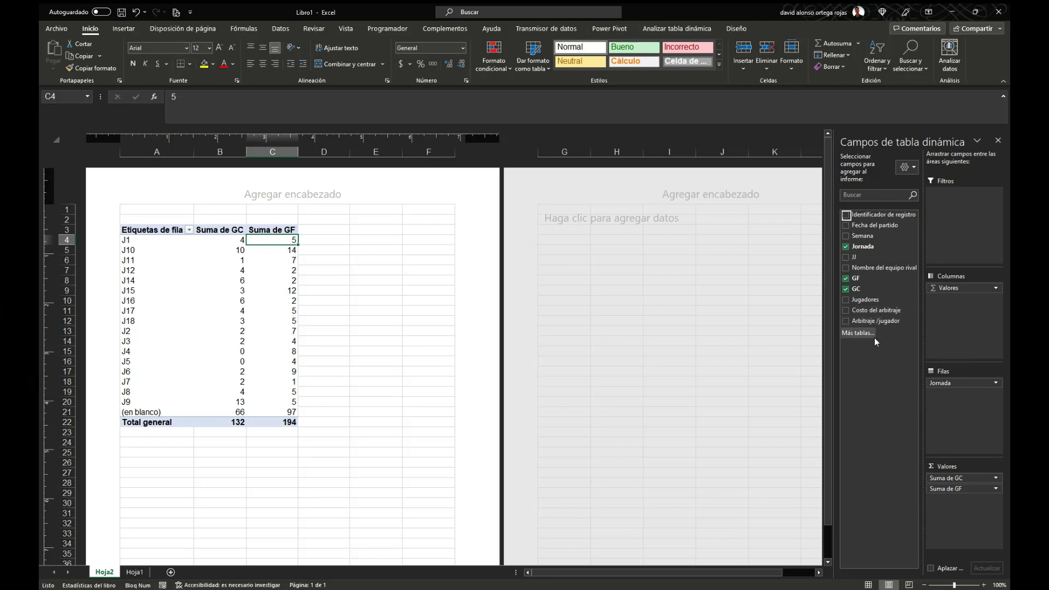
click(847, 311)
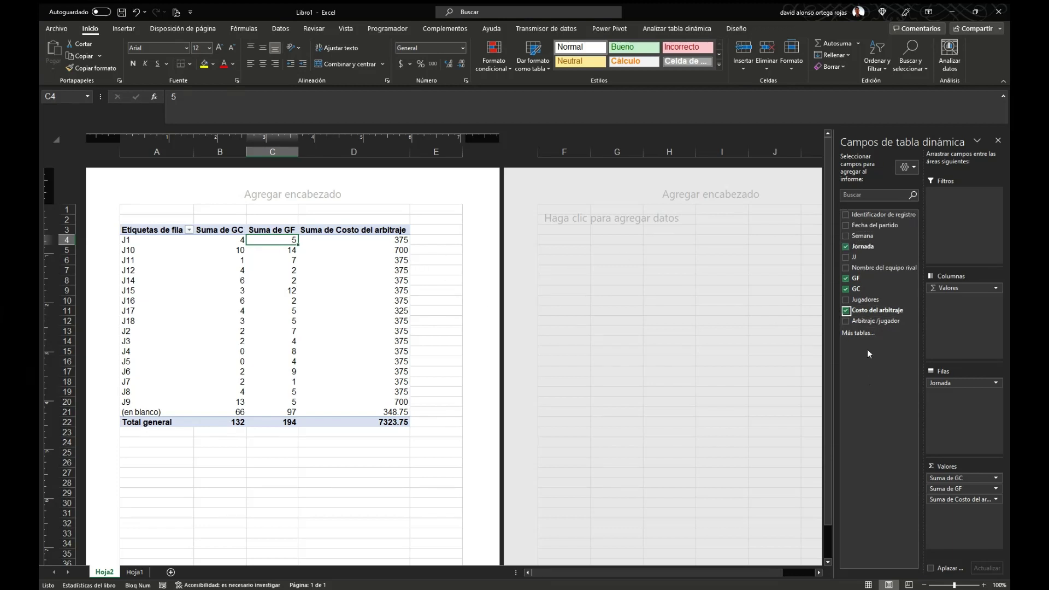
click(846, 321)
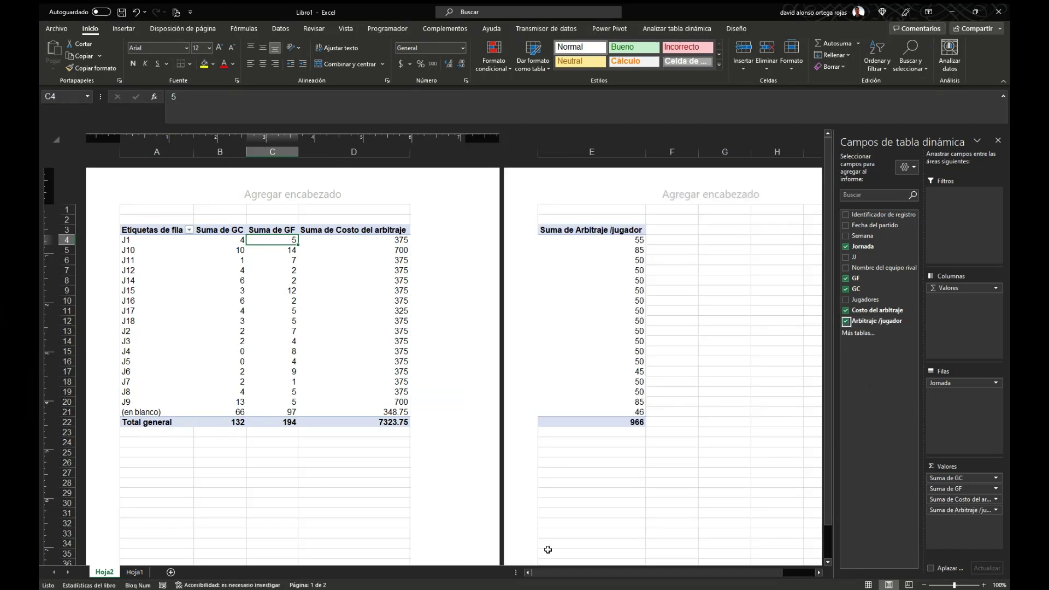
Switch the pivot table sheet from page layout to Normal view and deselect the pivot table.
click(690, 531)
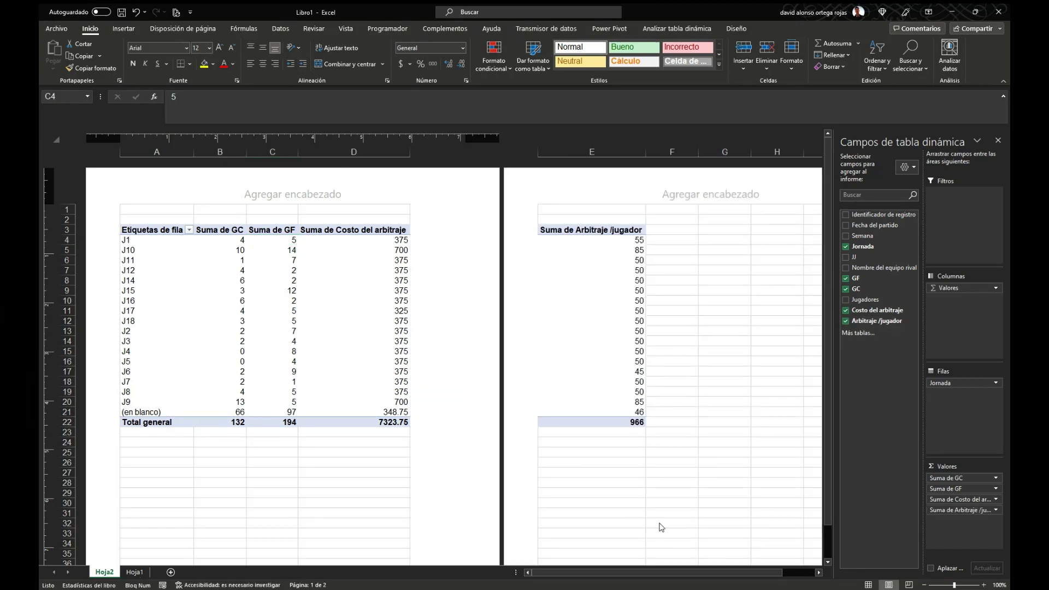
click(273, 240)
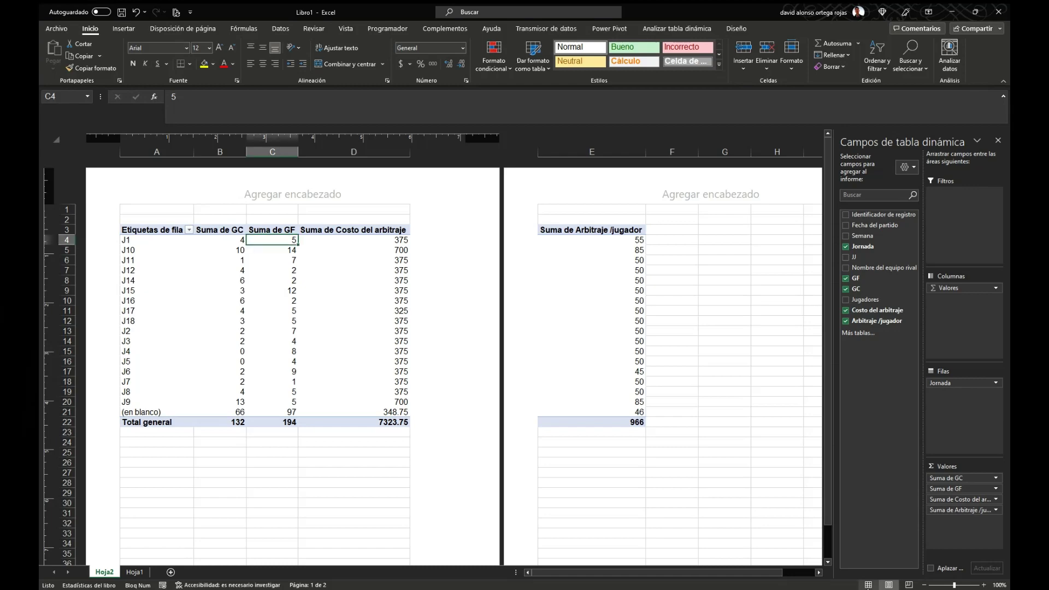
click(868, 585)
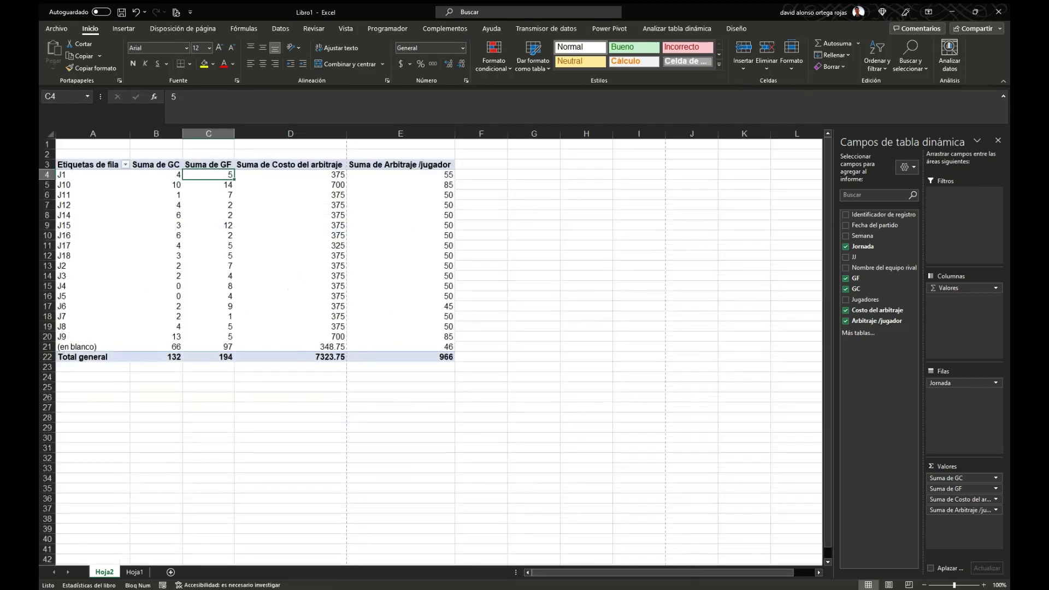
click(538, 418)
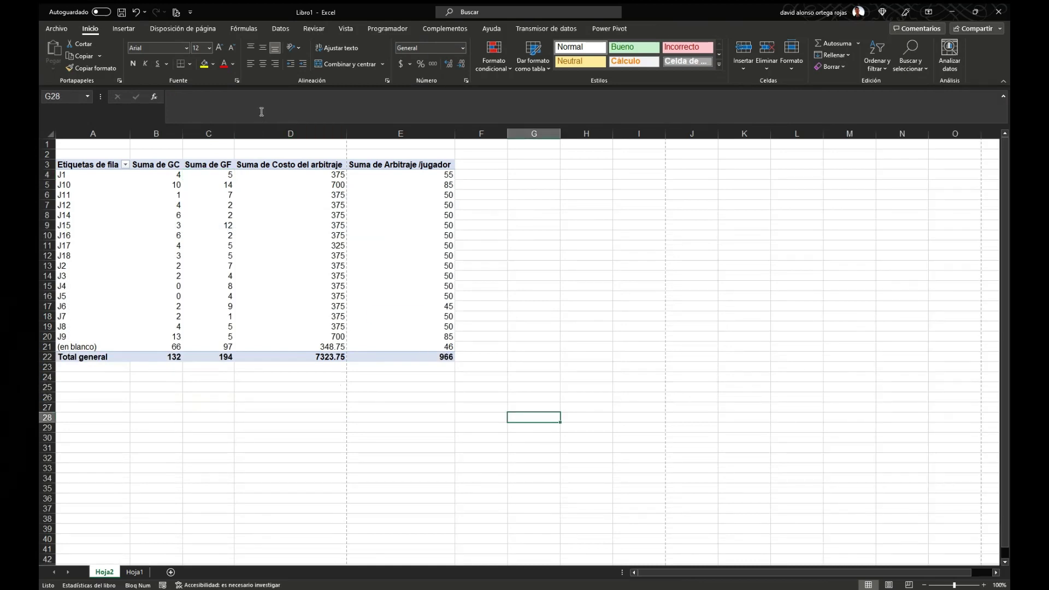
Set the pivot table sheet's page orientation to Horizontal.
click(164, 33)
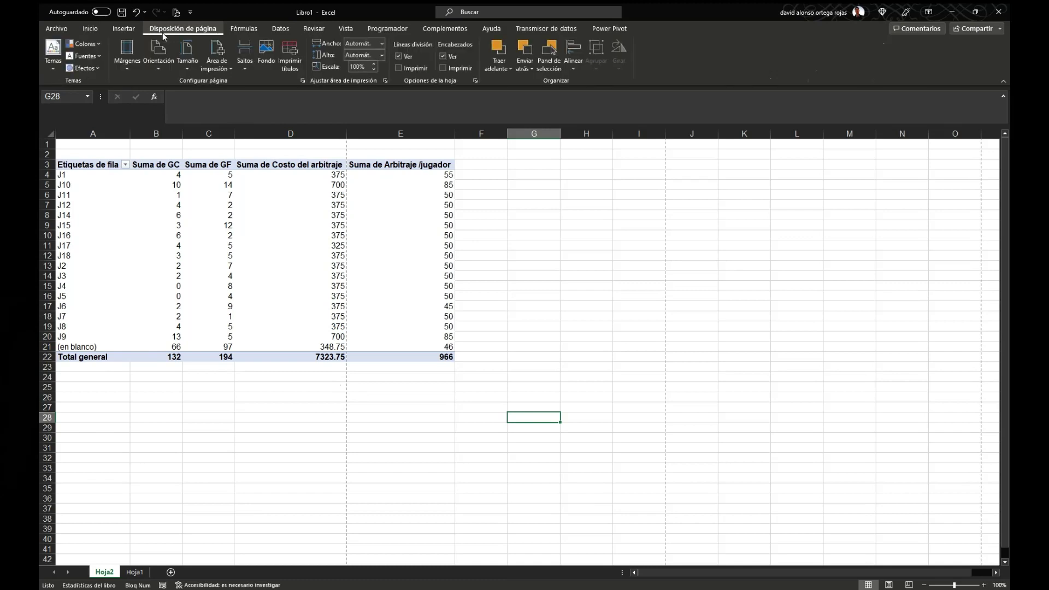
click(167, 73)
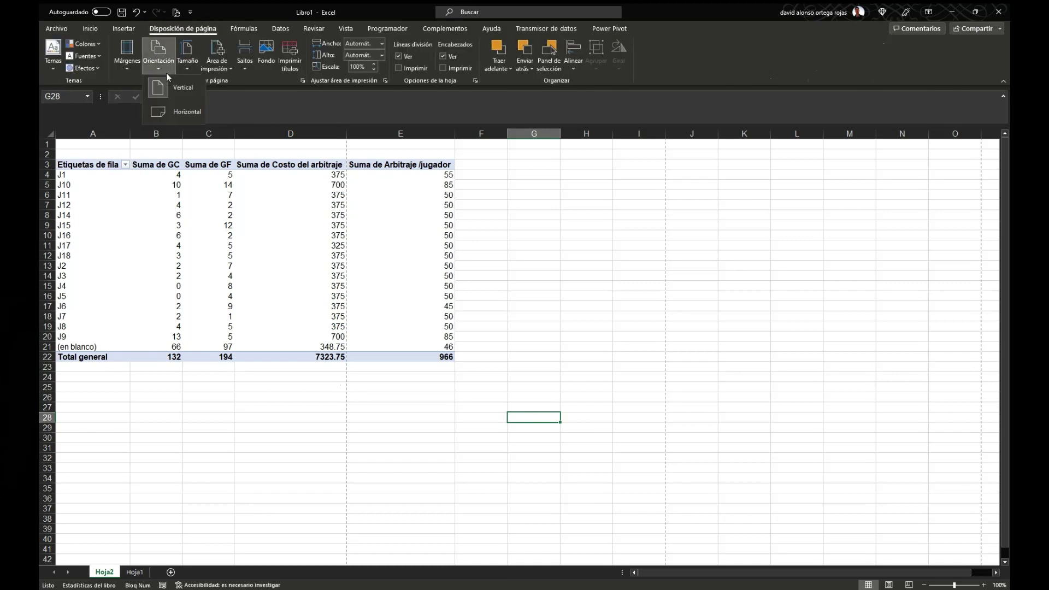
click(179, 110)
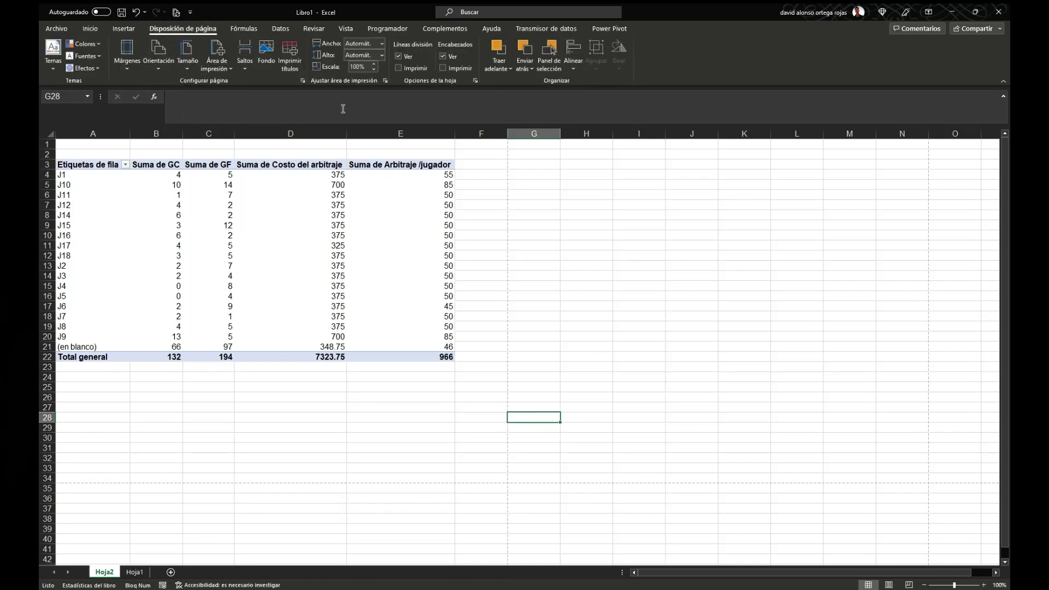
Rename the pivot table's row labels header in cell A3 to Jornada.
click(431, 245)
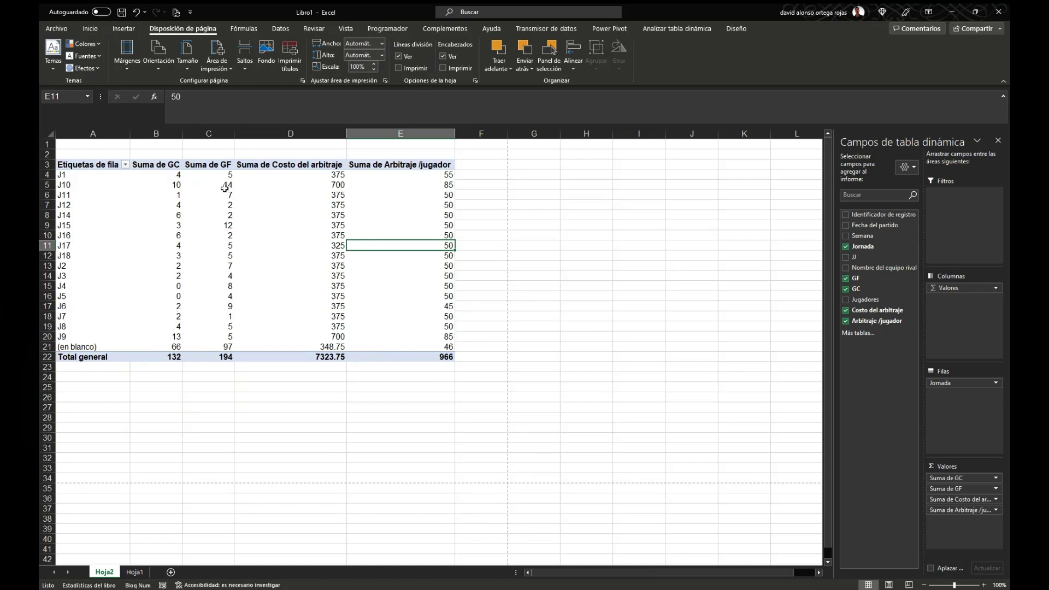
click(85, 176)
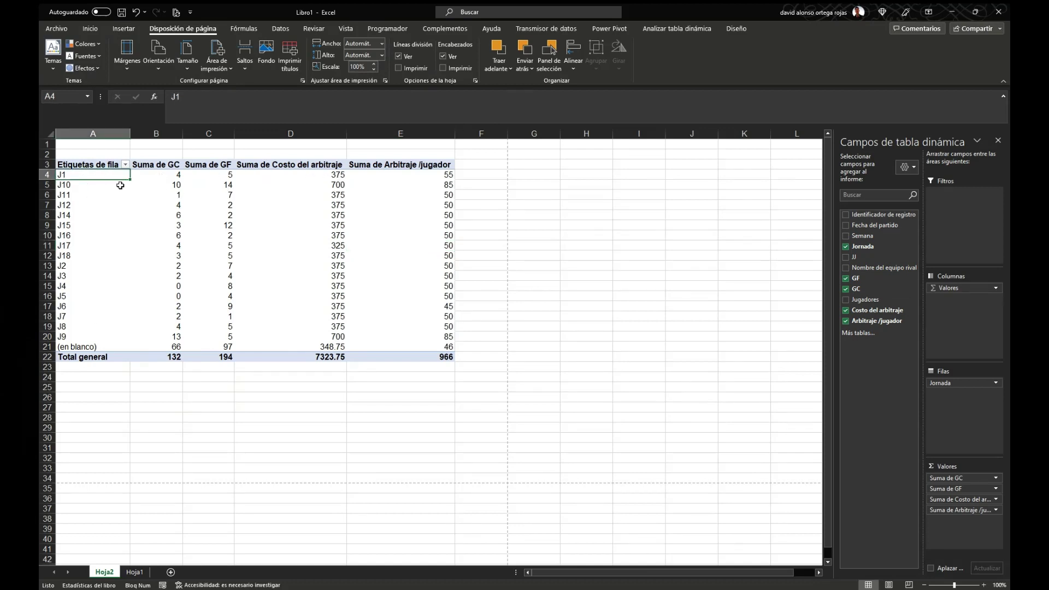
click(83, 165)
click(289, 105)
drag(288, 105, 159, 105)
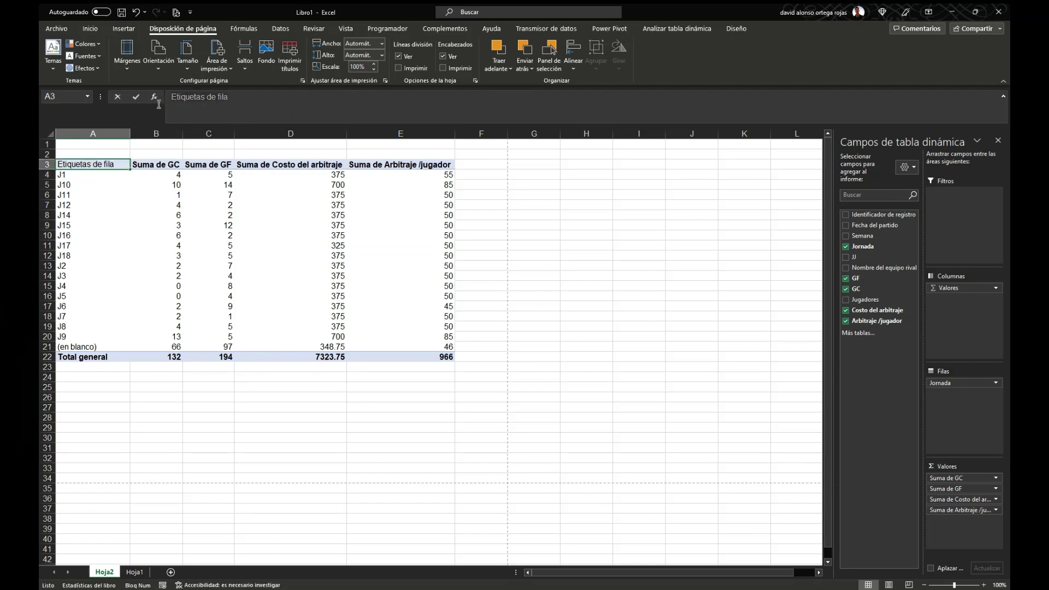
text(Jo)
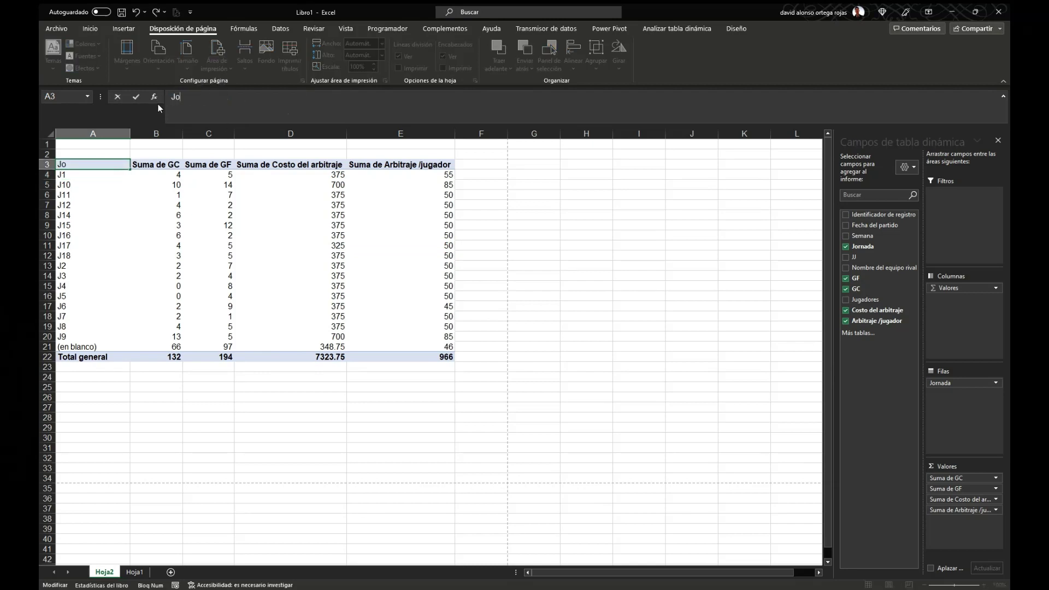
text(rnada)
click(551, 225)
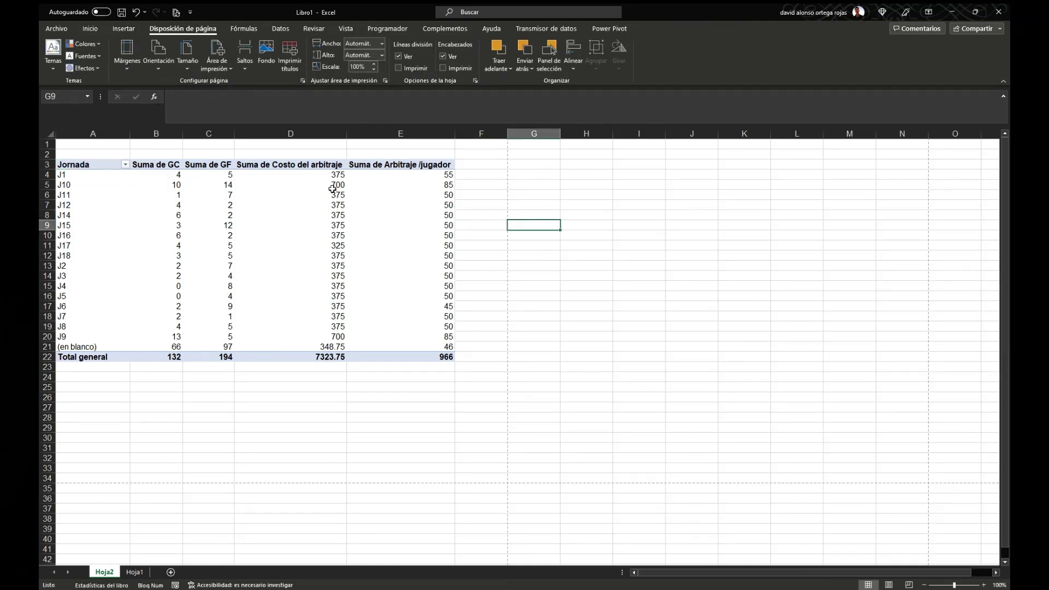
Examine the J1 row's GC, GF, Costo del arbitraje and Arbitraje/jugador sums in the pivot table.
click(73, 176)
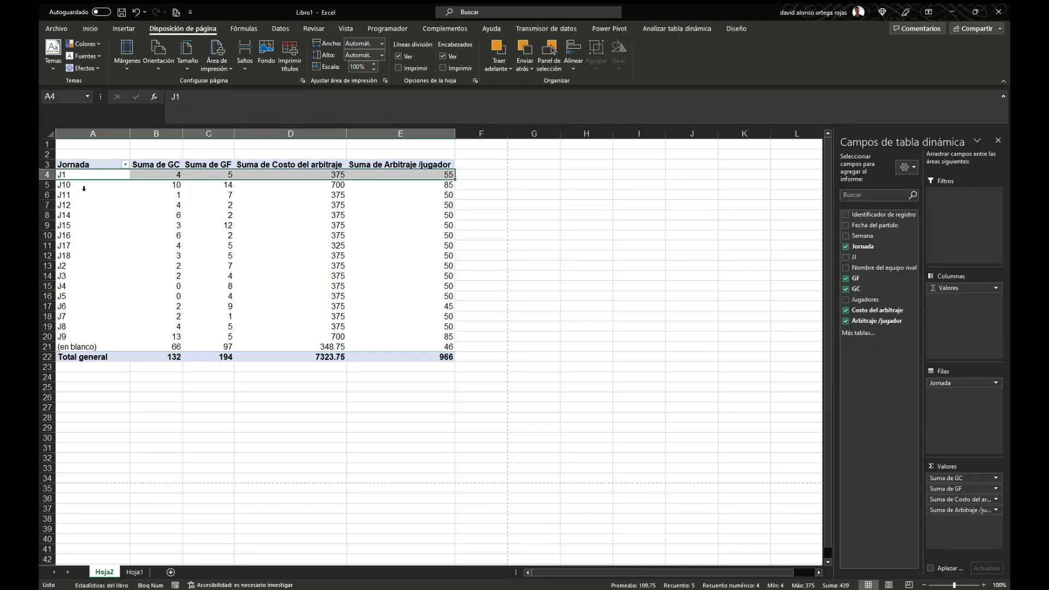
click(58, 186)
click(110, 179)
drag(180, 176, 176, 186)
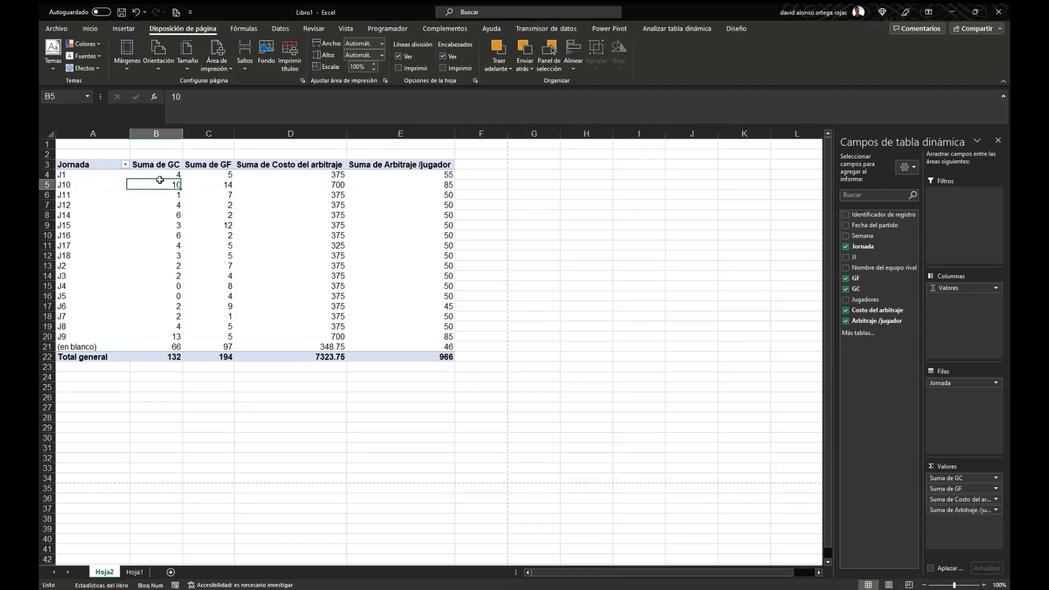
click(178, 173)
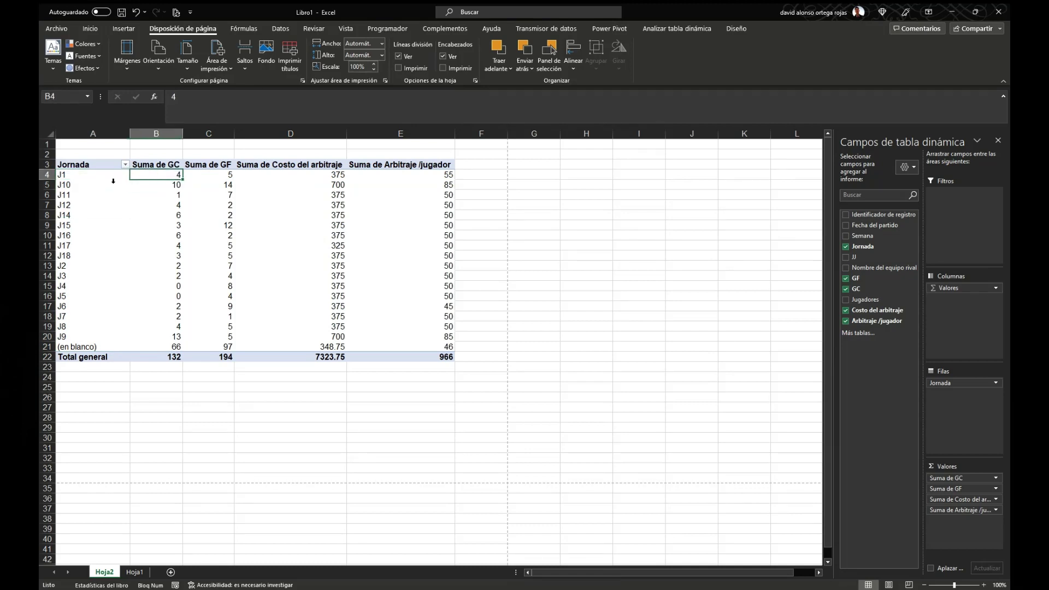
click(221, 176)
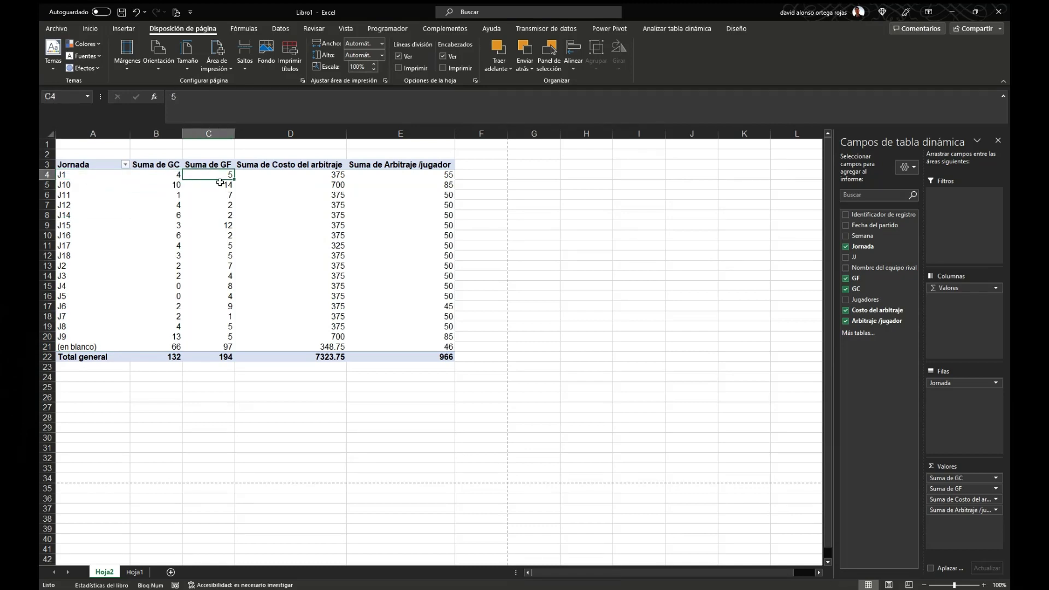
drag(276, 189, 281, 174)
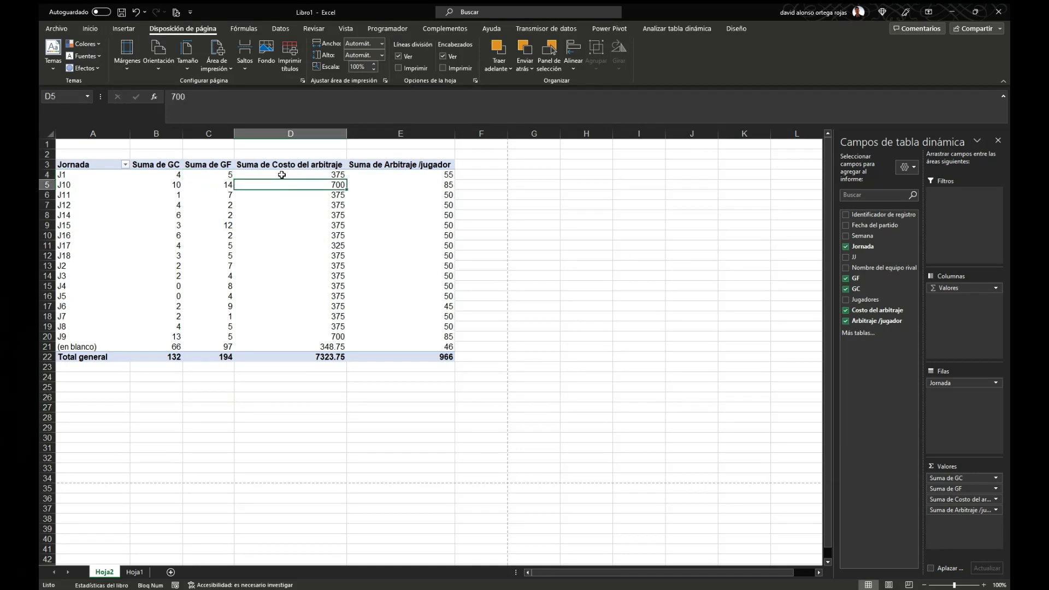
click(280, 173)
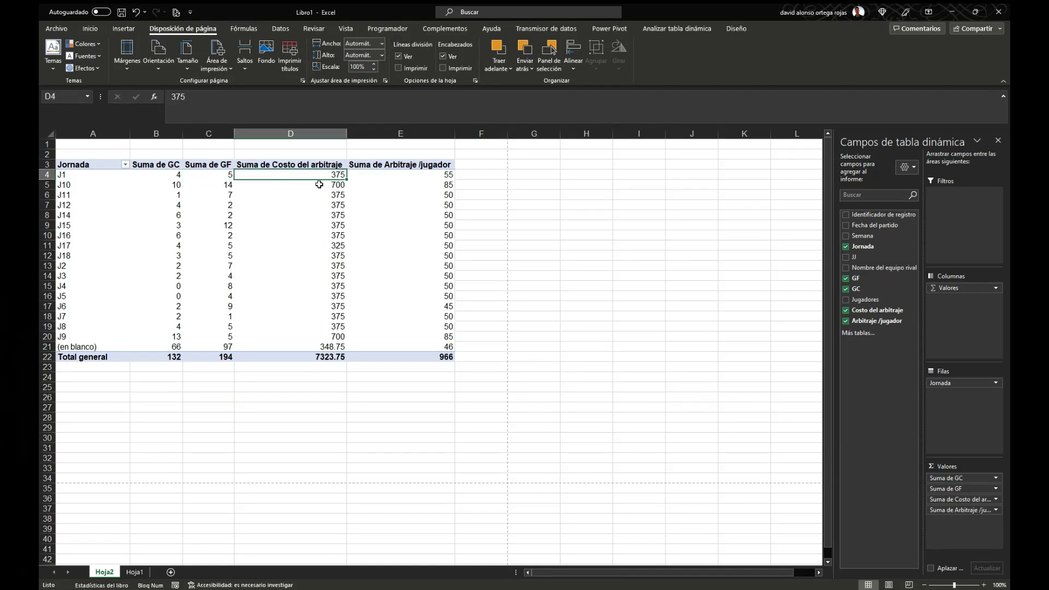
click(366, 179)
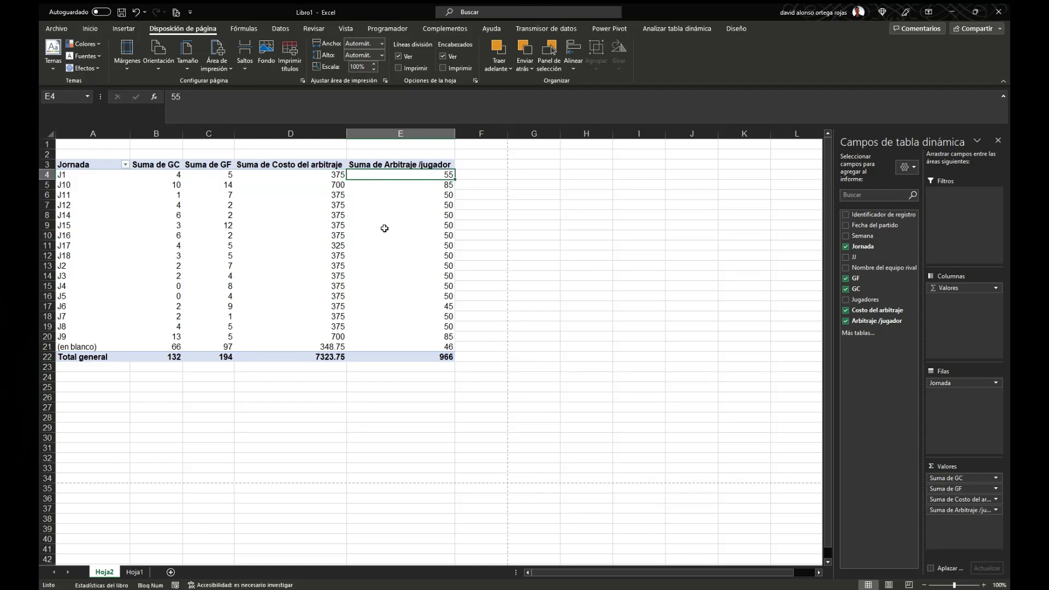
click(389, 284)
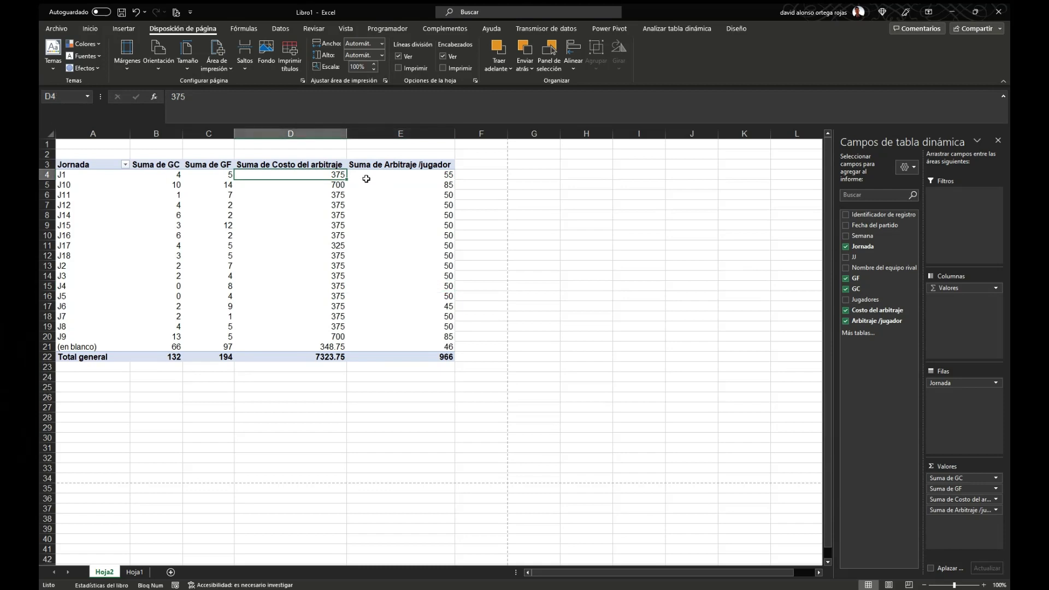
click(367, 176)
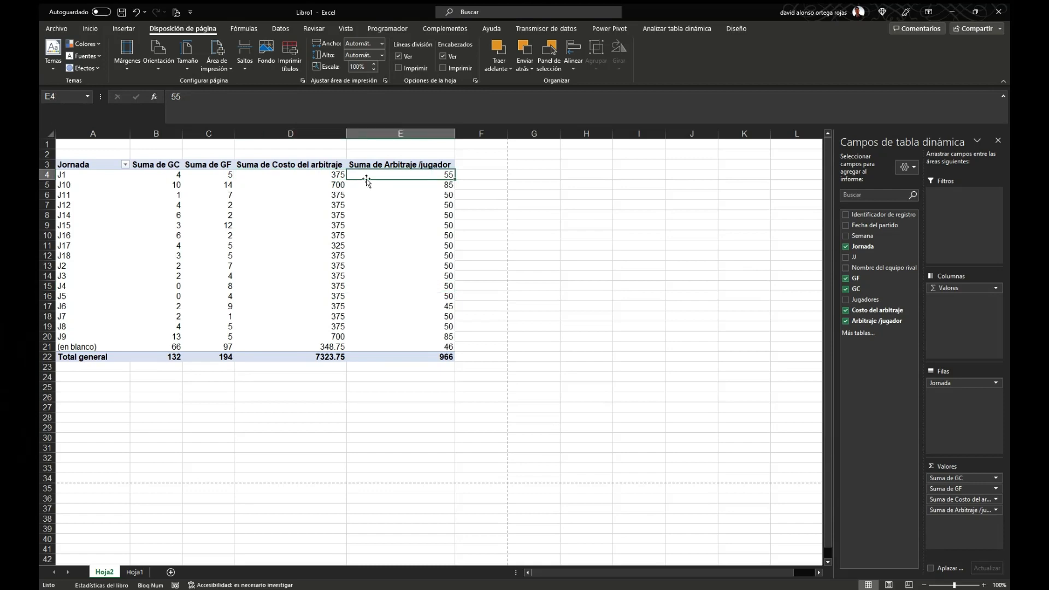